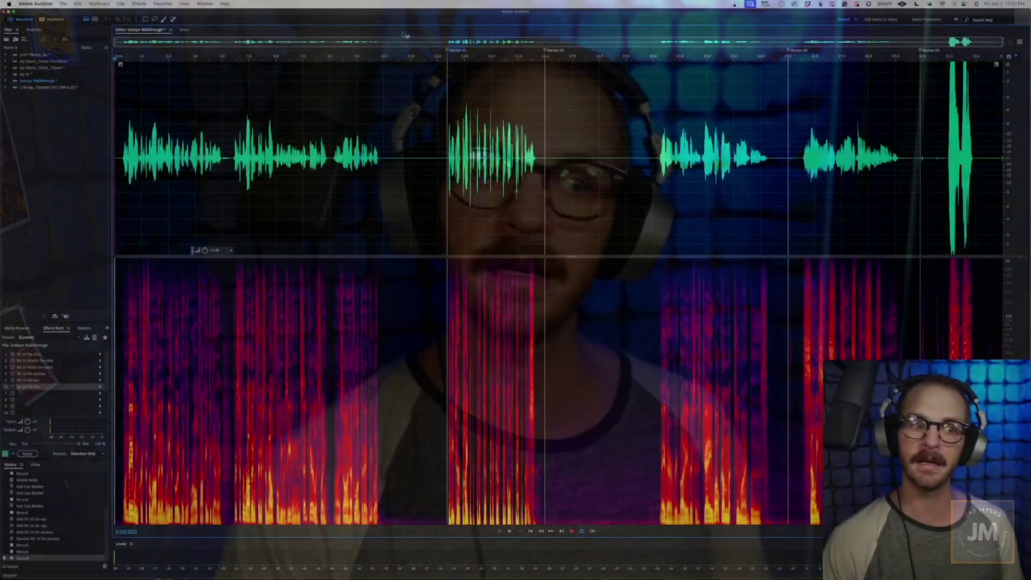
Place the playhead at 0:18.736 and browse the empty rack slot's effects without adding one
left_click(618, 175)
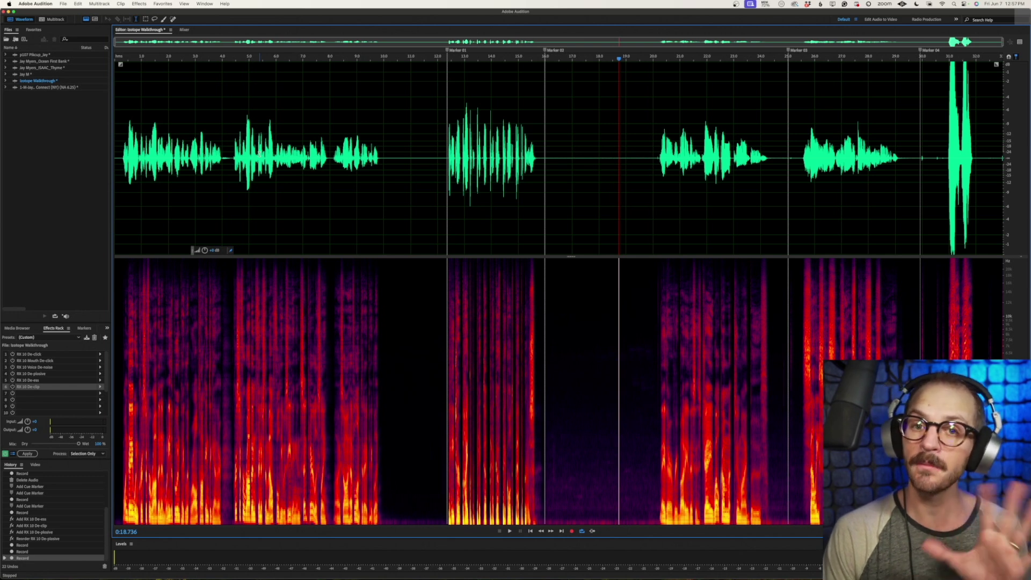
left_click(102, 393)
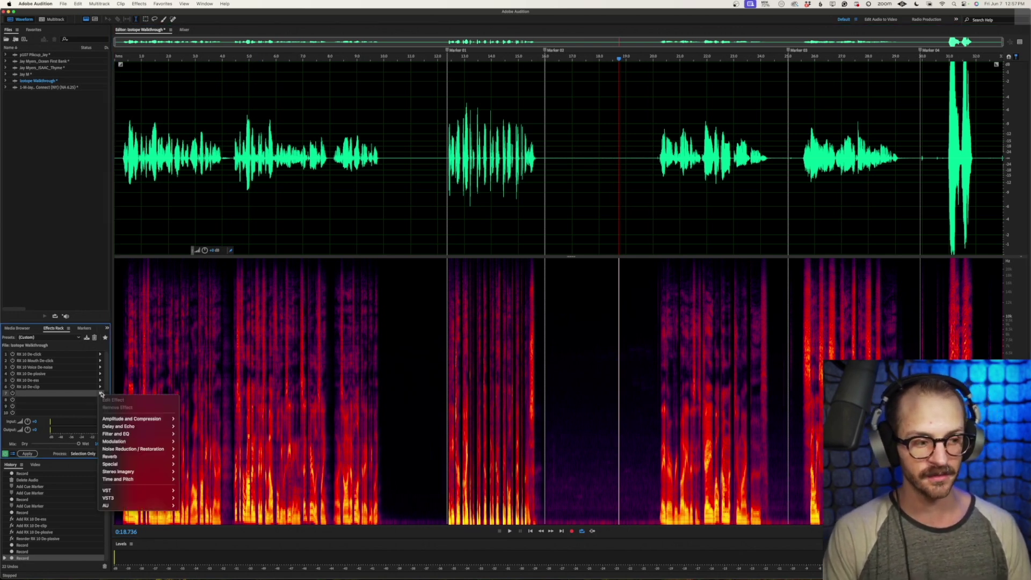
mouse_move(166, 507)
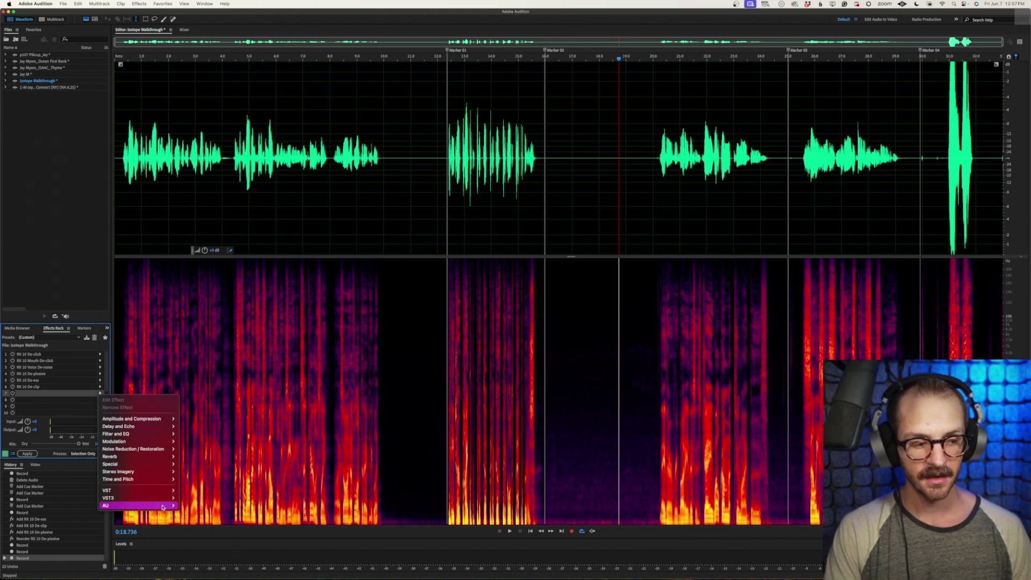
mouse_move(212, 524)
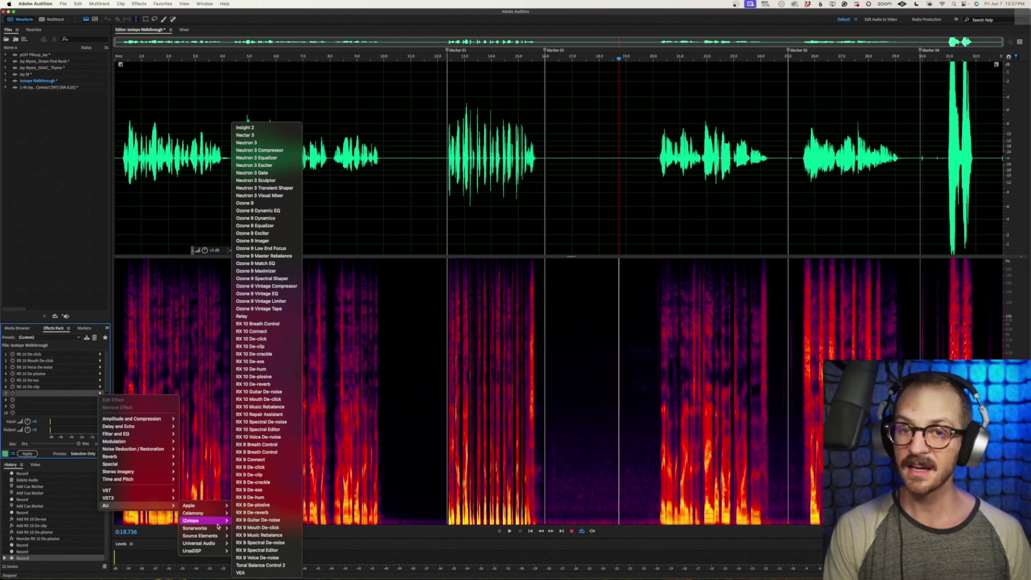
left_click(466, 268)
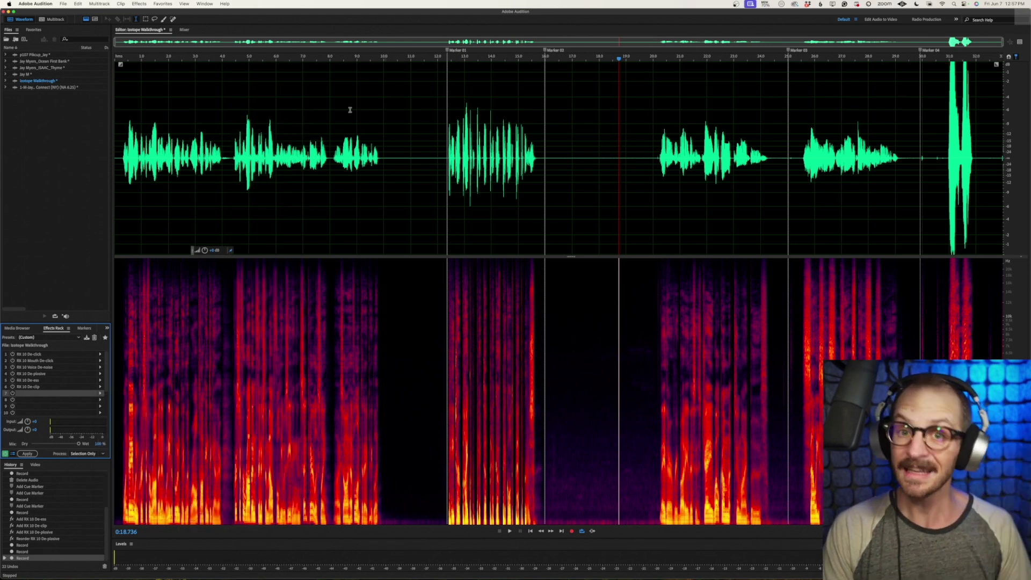
Toggle Ozone 9 (AU) in the Audio Plug-In Manager, confirm with OK, and switch to REAPER
left_click(143, 4)
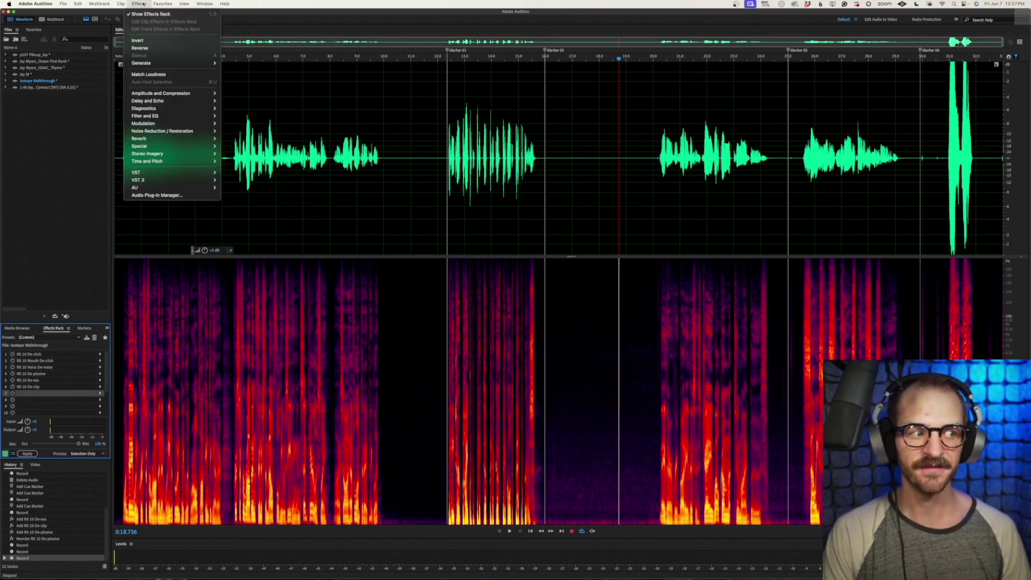
left_click(188, 196)
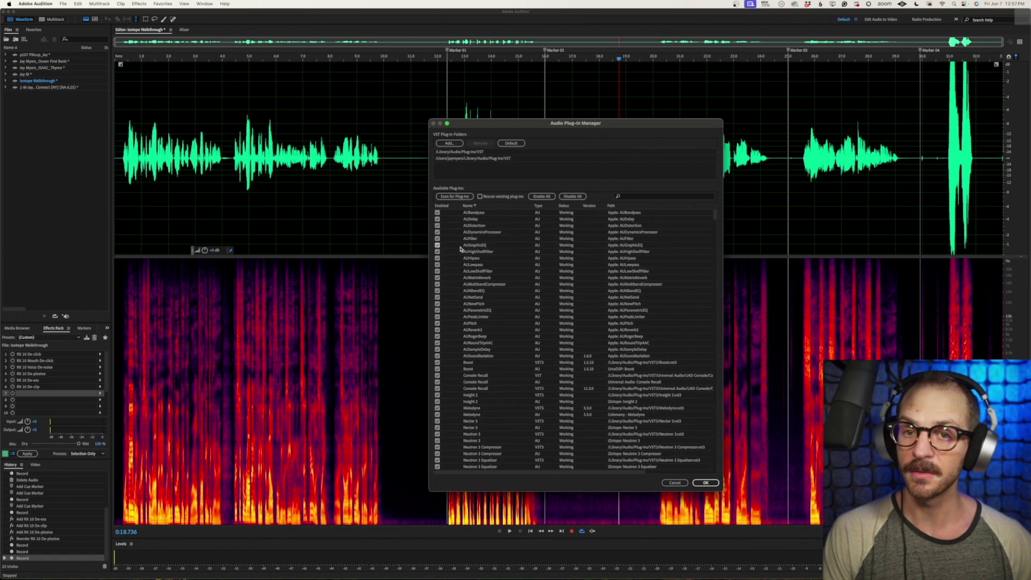
scroll(575, 317, "down", 5)
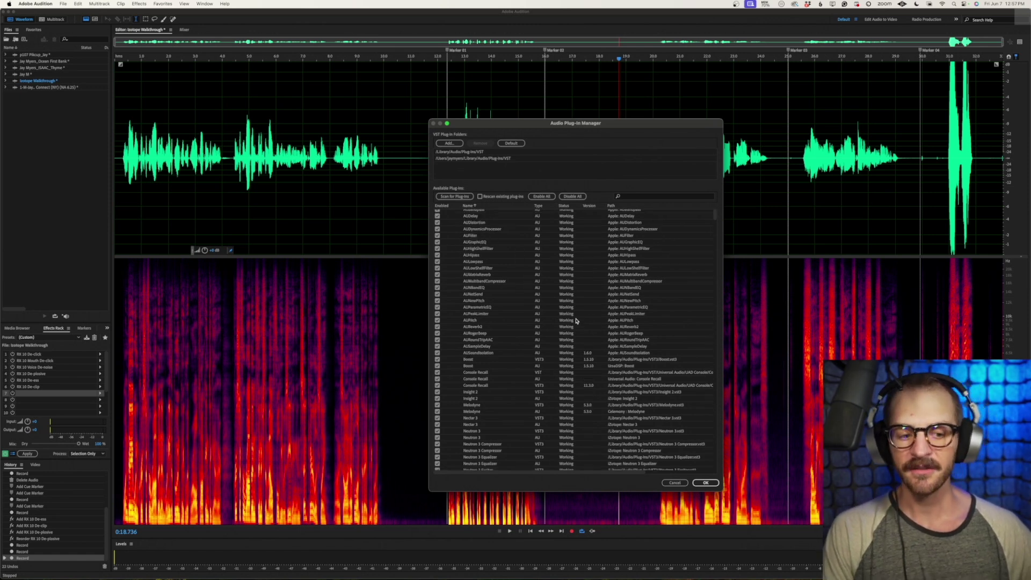
scroll(576, 321, "down", 6)
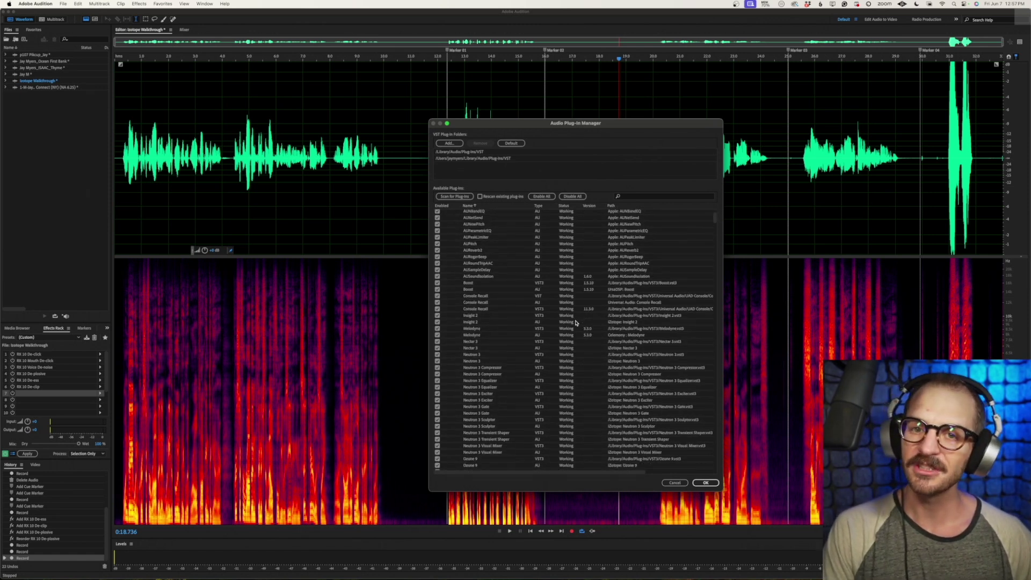
scroll(578, 322, "down", 3)
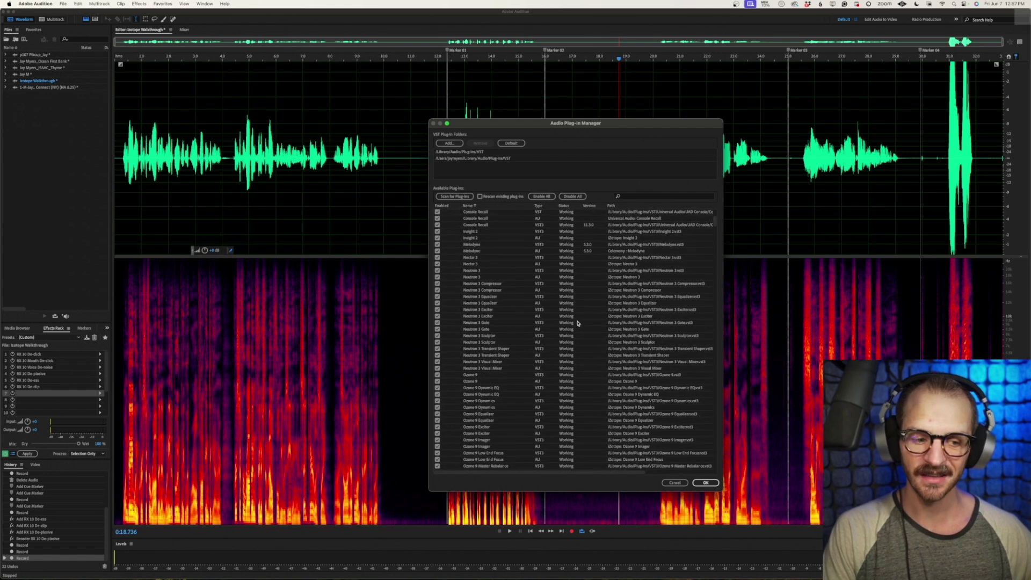
left_click(437, 381)
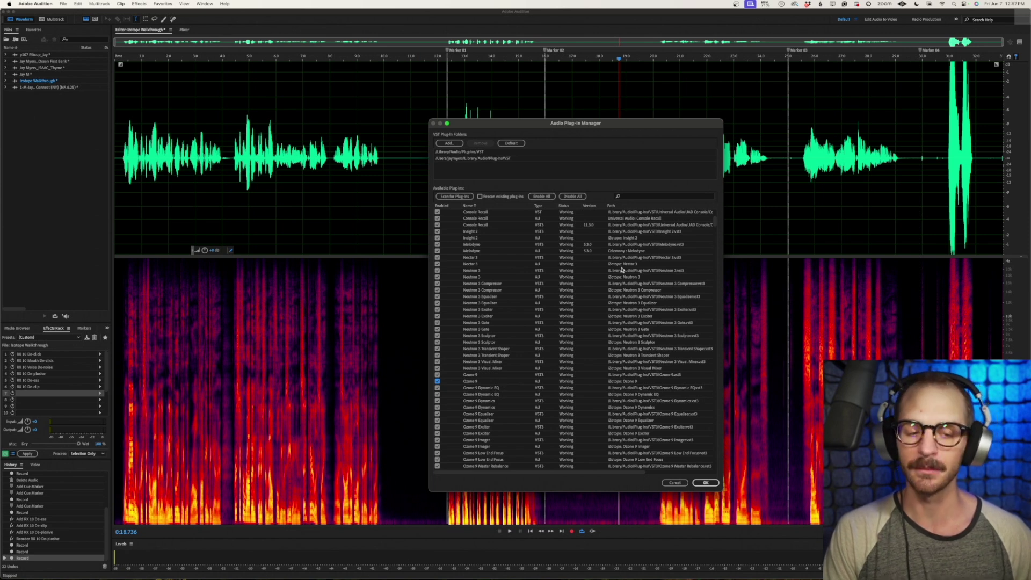
left_click(694, 483)
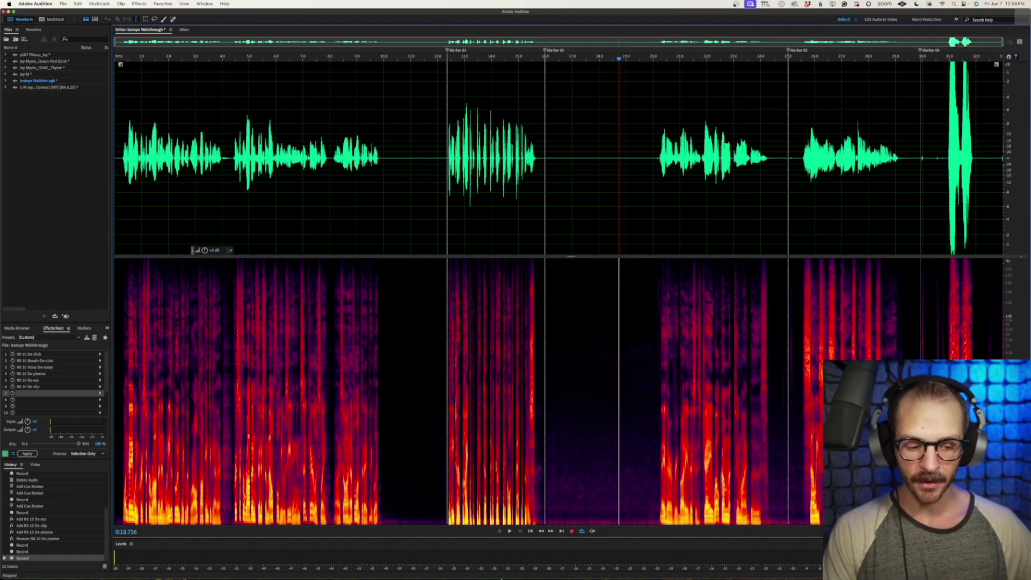
left_click(454, 561)
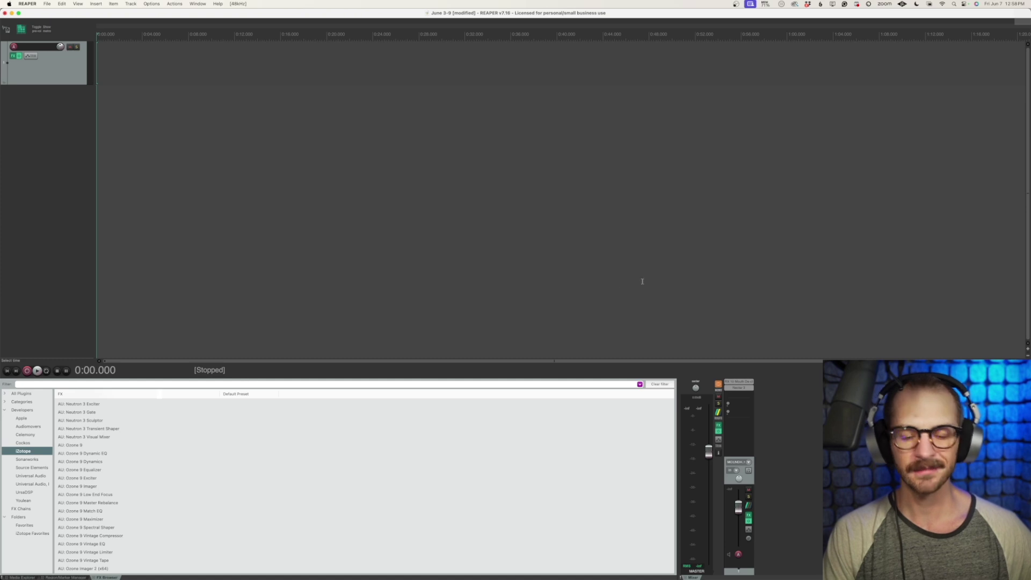
Inspect REAPER's Plug-ins, VST and Compatibility preference pages, close Preferences, and return to Audition
left_click(28, 3)
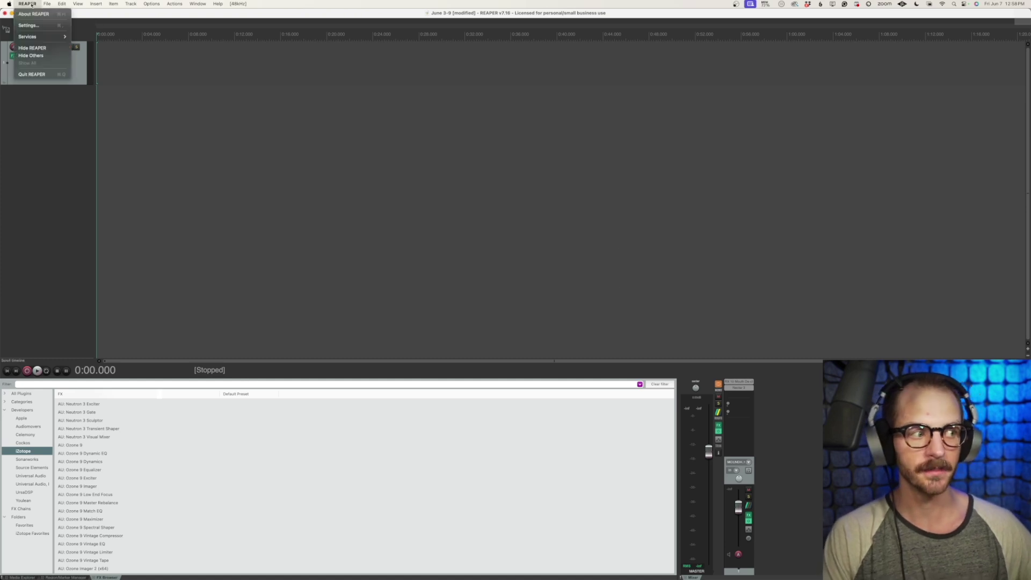
left_click(46, 25)
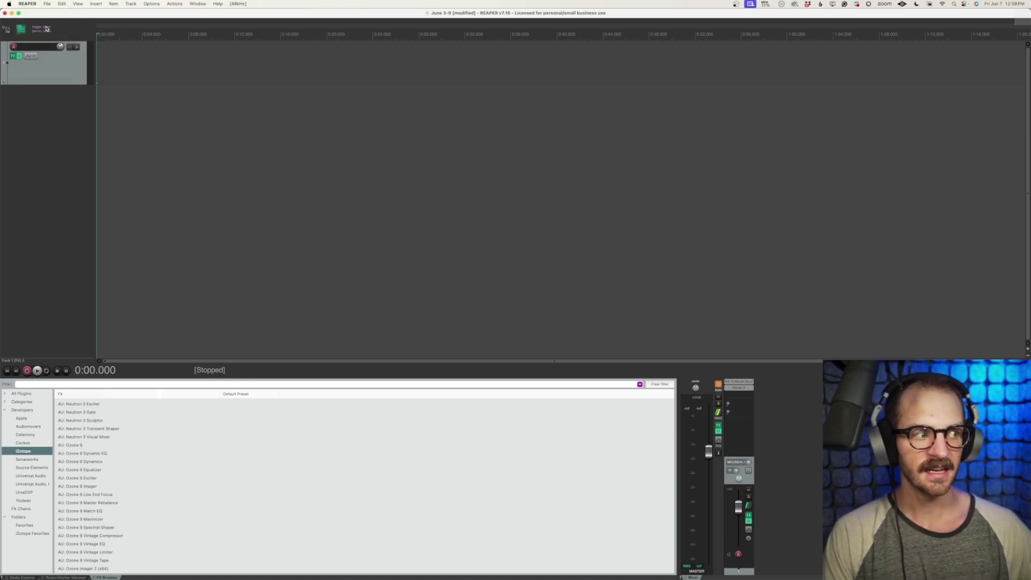
left_click(471, 225)
scroll(456, 218, "down", 3)
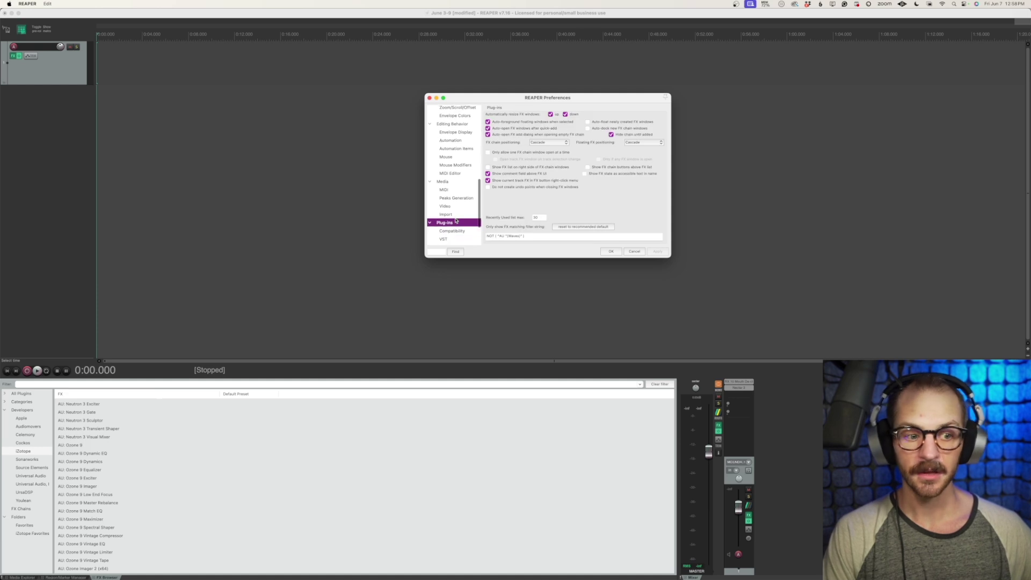
left_click(456, 193)
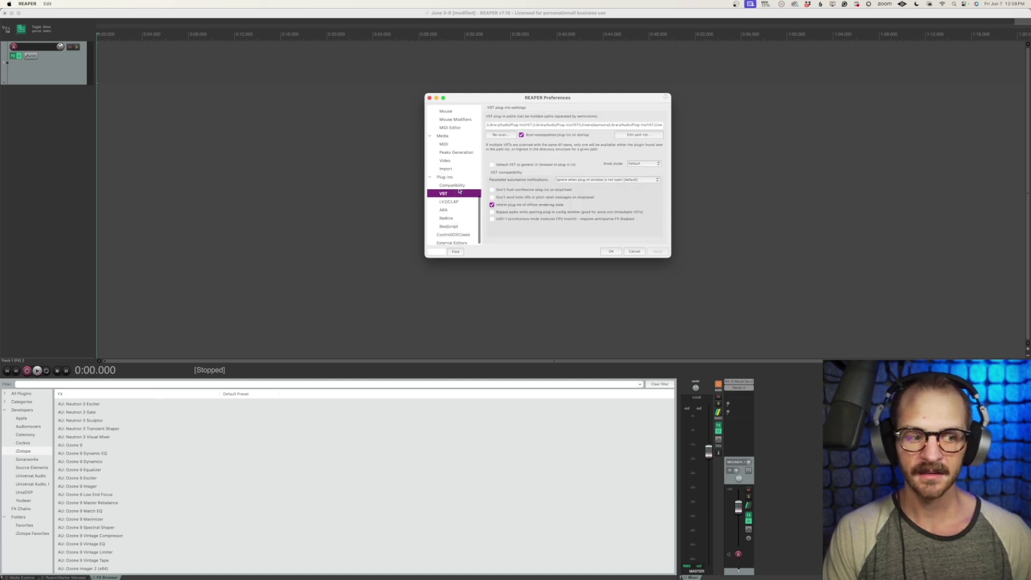
left_click(456, 185)
left_click(458, 194)
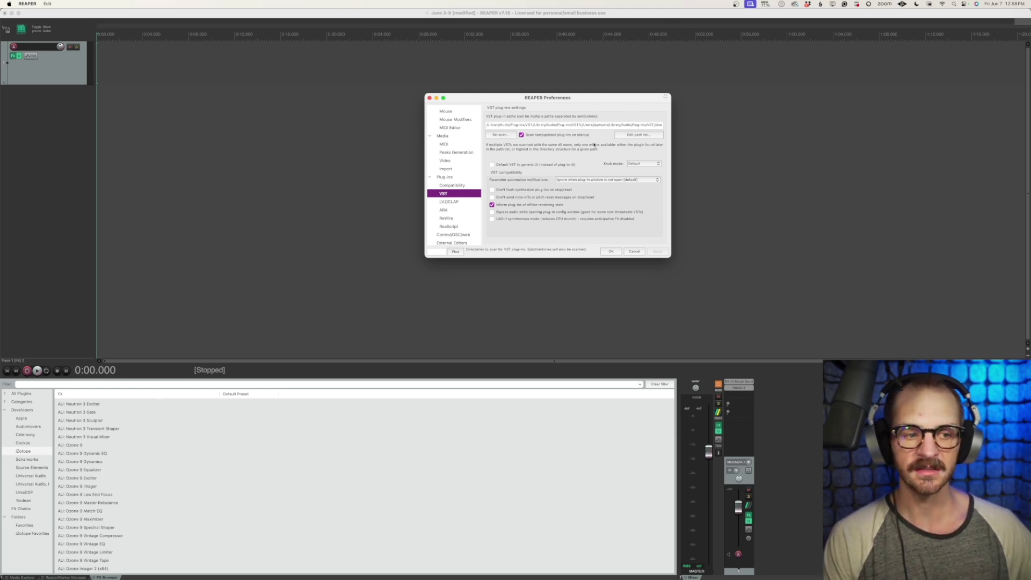
left_click(429, 98)
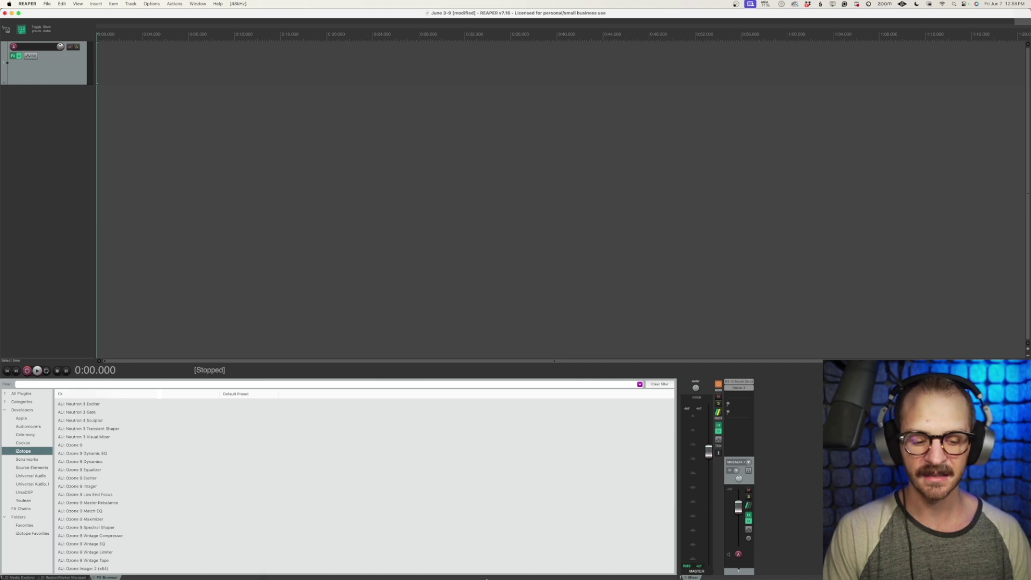
left_click(472, 563)
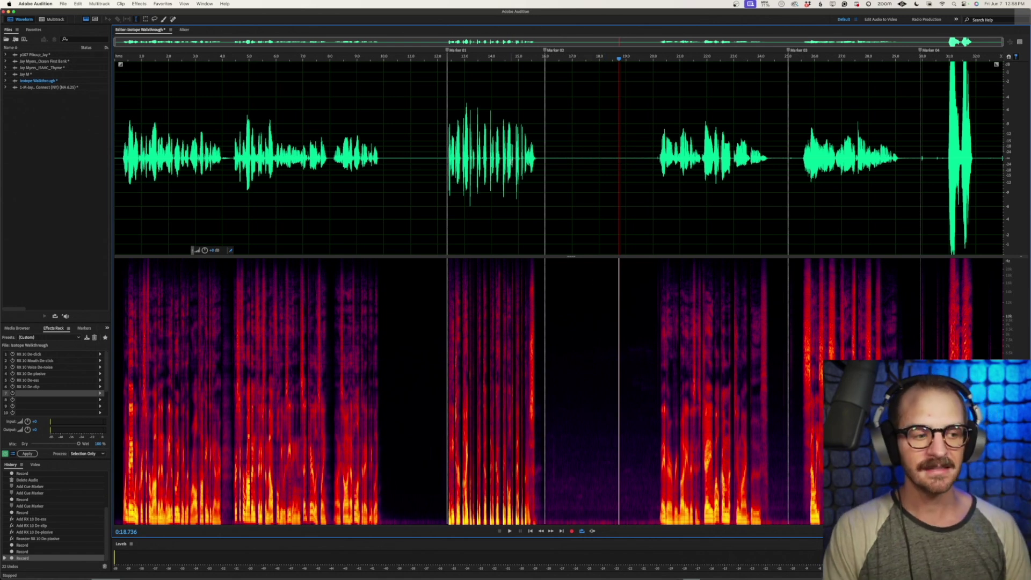
Jump to the recording's start and power on RX 10 De-click and Mouth De-click in rack slots 1–2
scroll(512, 166, "up", 5)
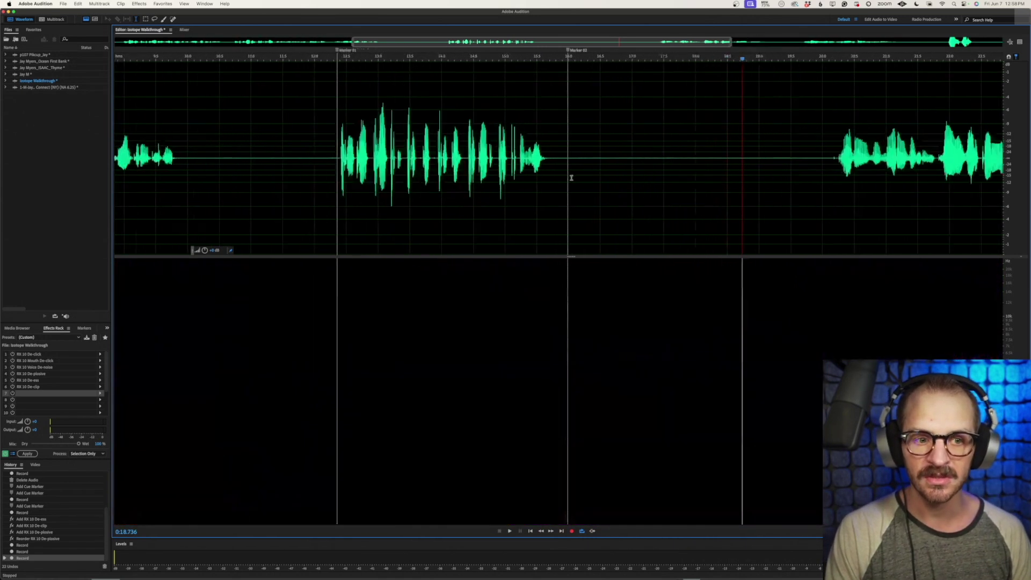
scroll(571, 178, "up", 4)
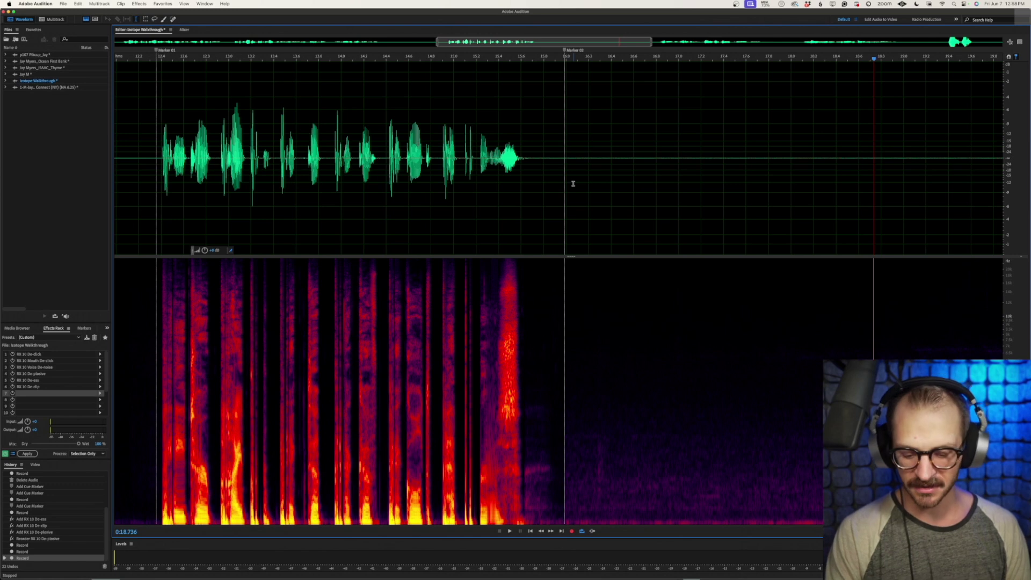
key("Home")
scroll(773, 231, "down", 2)
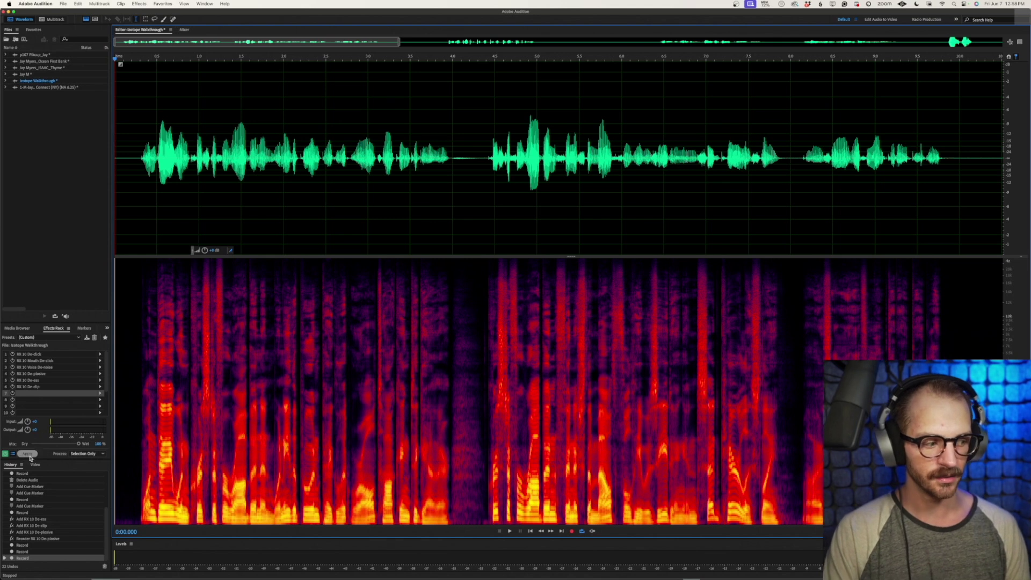
left_click(12, 354)
left_click(12, 360)
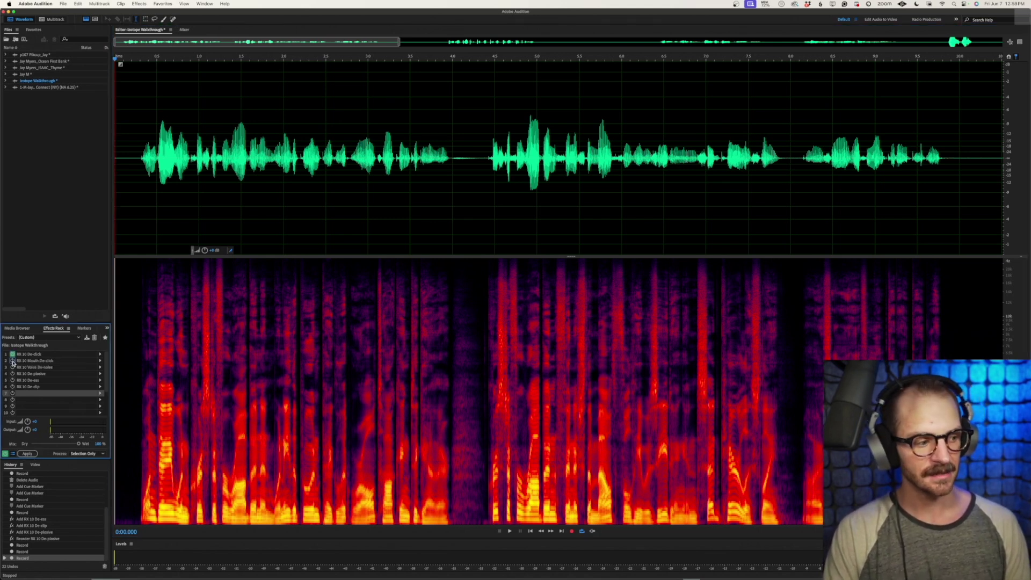
Open the RX 10 De-click and Mouth De-click windows and arrange them over the spectrogram
left_click(31, 355)
double_click(31, 356)
double_click(39, 359)
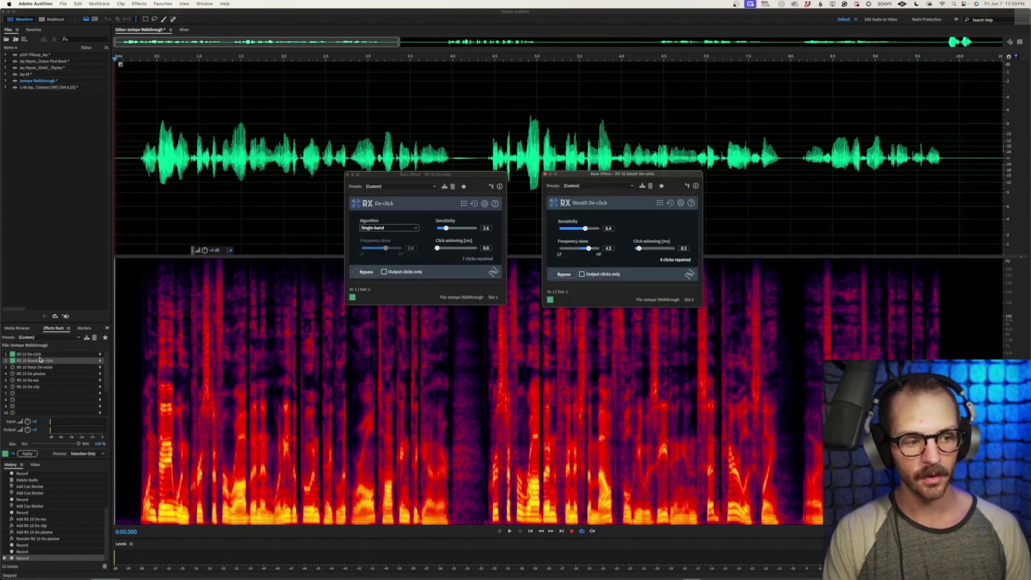
left_click_drag(475, 174, 477, 315)
left_click_drag(644, 174, 664, 309)
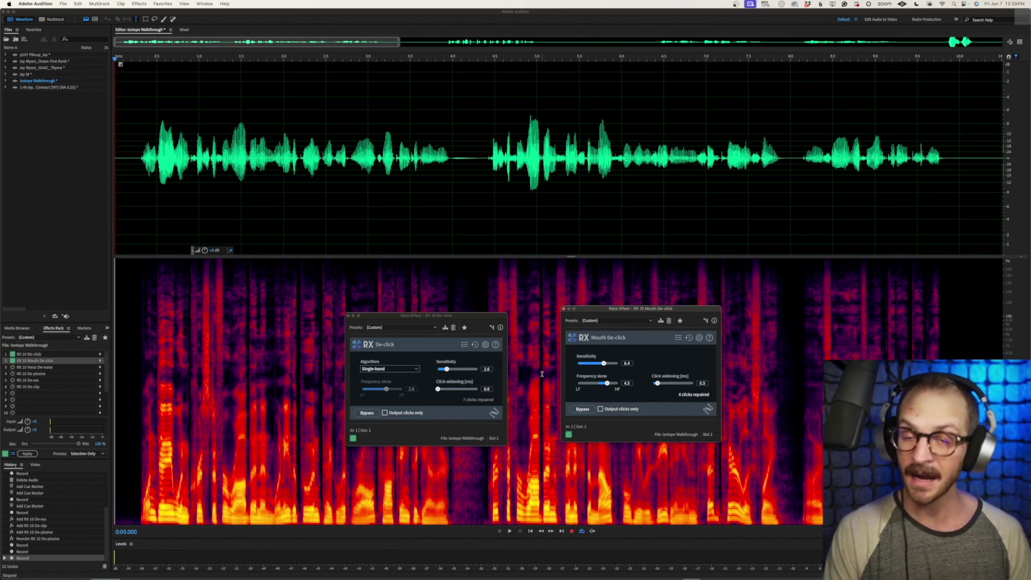
left_click_drag(491, 316, 508, 314)
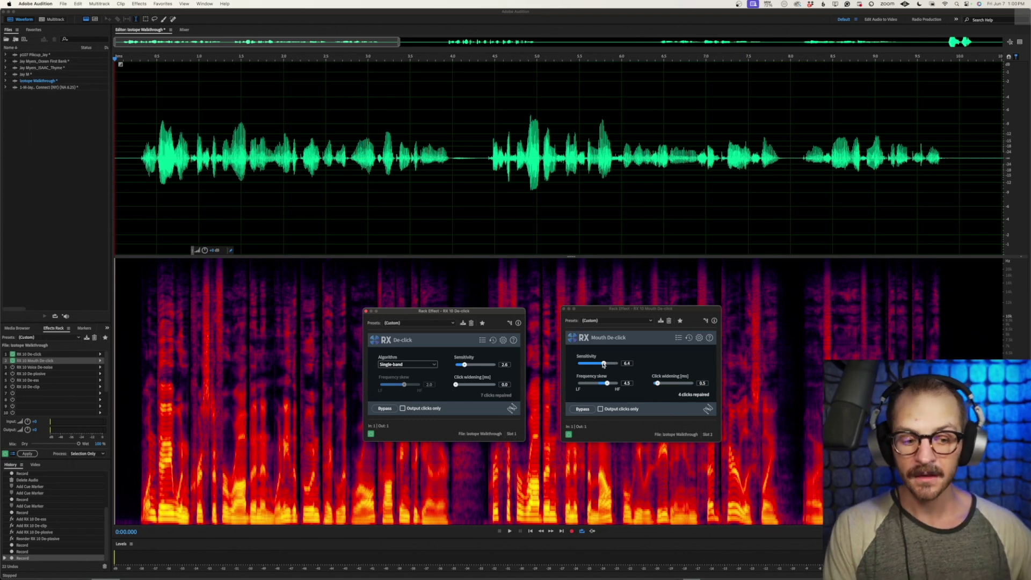
Sweep Mouth De-click sensitivity 0–10, settle near 6.6, set frequency skew to -1.3, then move the window aside
mouse_move(603, 364)
left_mouse_down()
mouse_move(563, 367)
mouse_move(598, 383)
left_mouse_up()
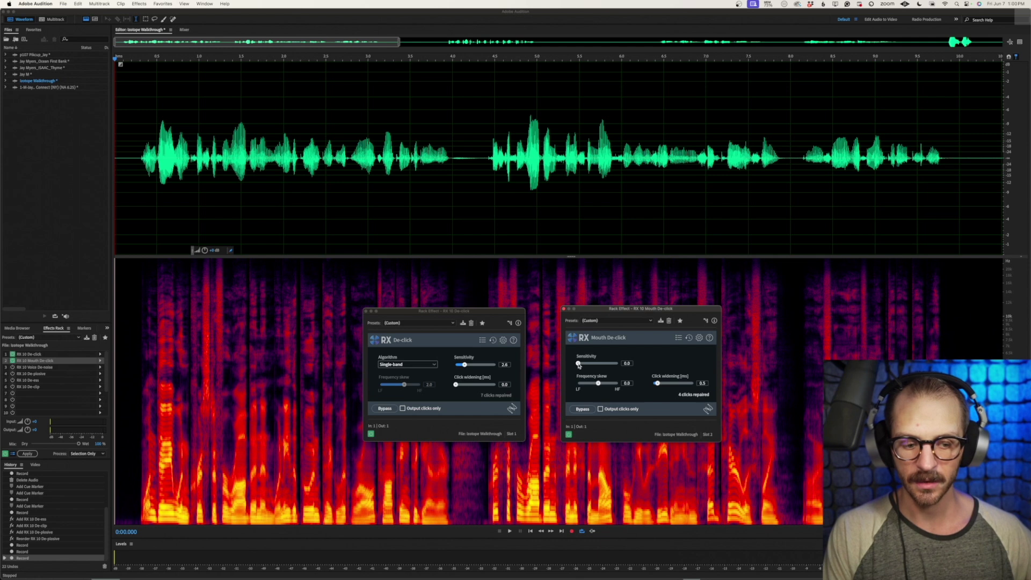
mouse_move(579, 365)
left_mouse_down()
mouse_move(594, 371)
mouse_move(577, 366)
left_mouse_up()
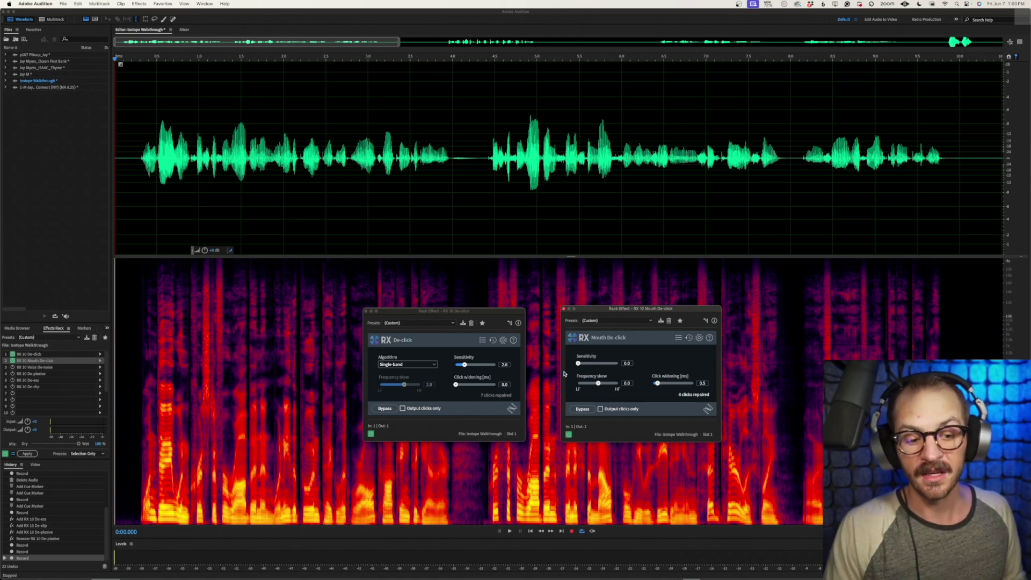
left_click_drag(578, 364, 636, 367)
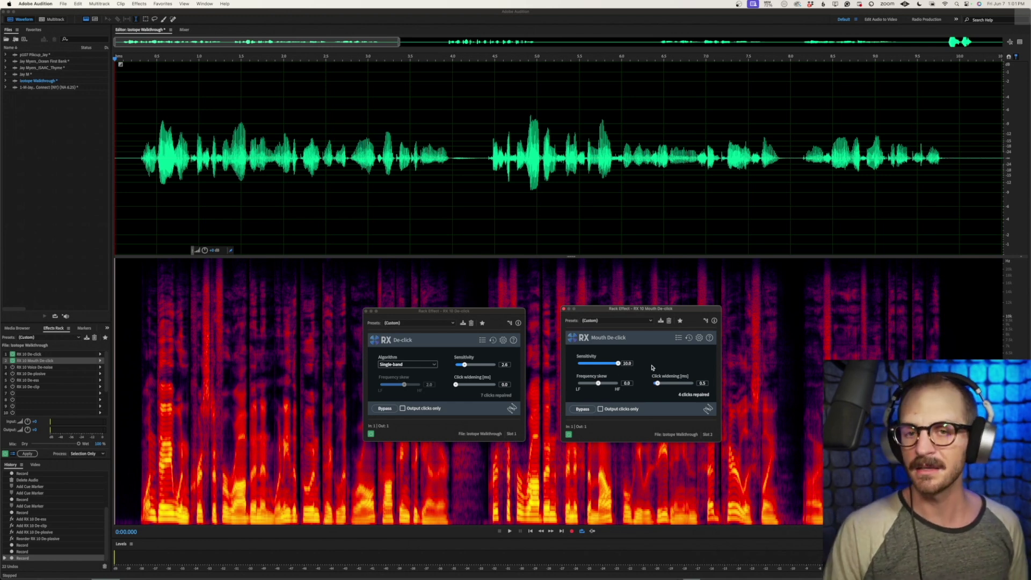
mouse_move(618, 364)
left_mouse_down()
mouse_move(597, 367)
mouse_move(607, 366)
left_mouse_up()
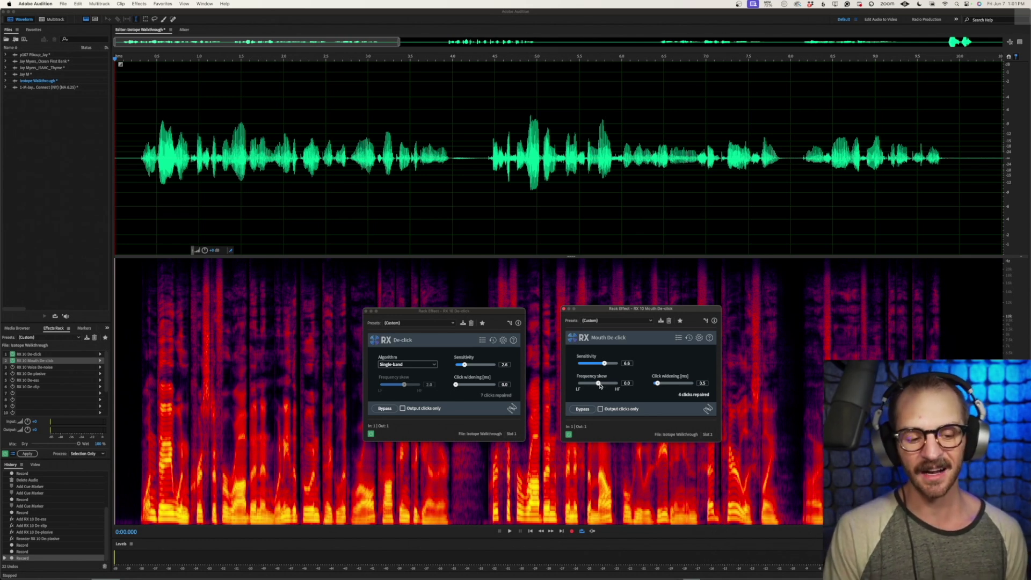
mouse_move(600, 386)
left_mouse_down()
mouse_move(609, 387)
mouse_move(589, 386)
mouse_move(599, 386)
left_mouse_up()
left_click_drag(695, 314, 698, 104)
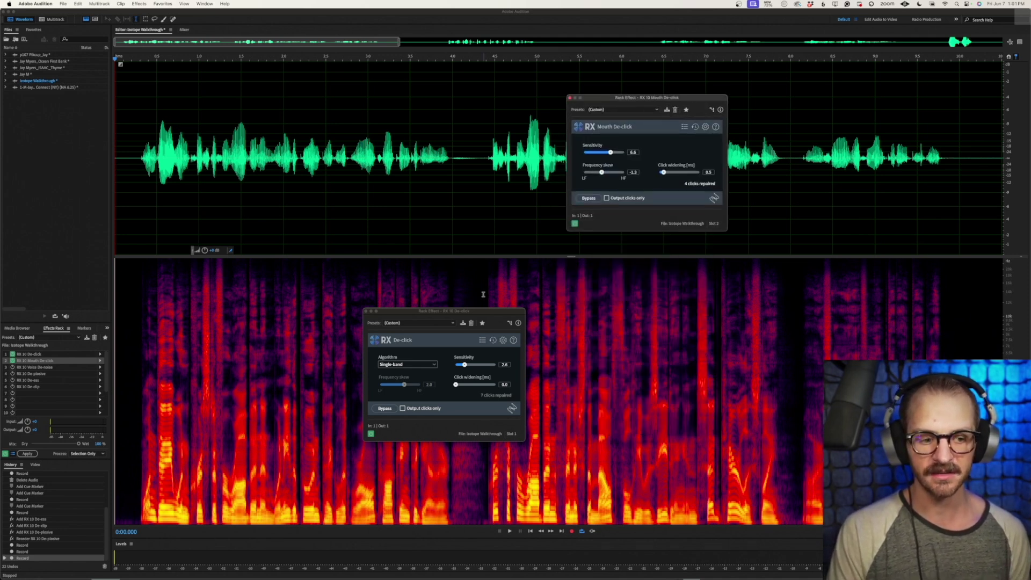
Move the De-click window above the waveform and zoom in on the mouth click near 9.4 s
left_click_drag(481, 310, 455, 85)
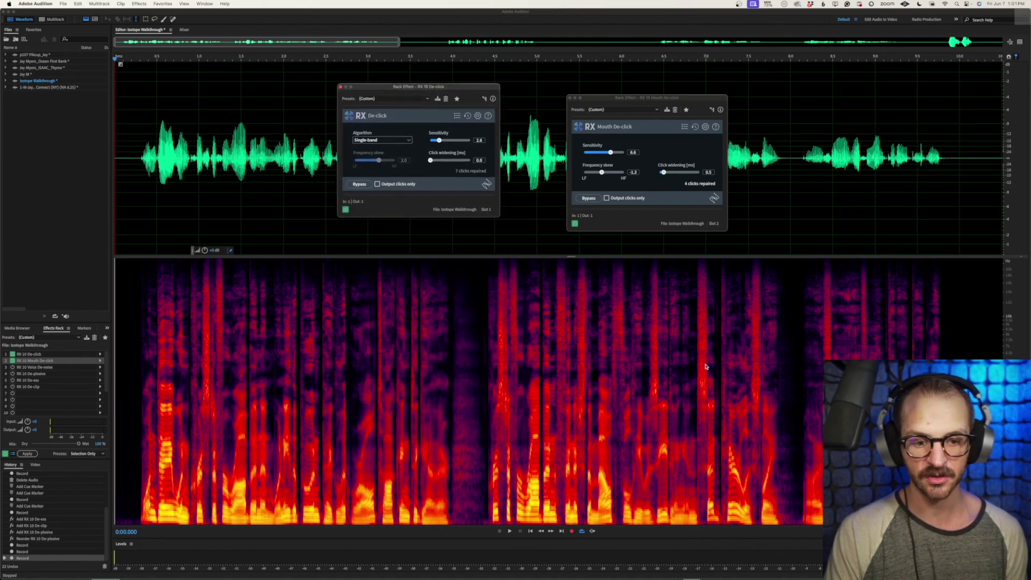
scroll(704, 367, "up", 6)
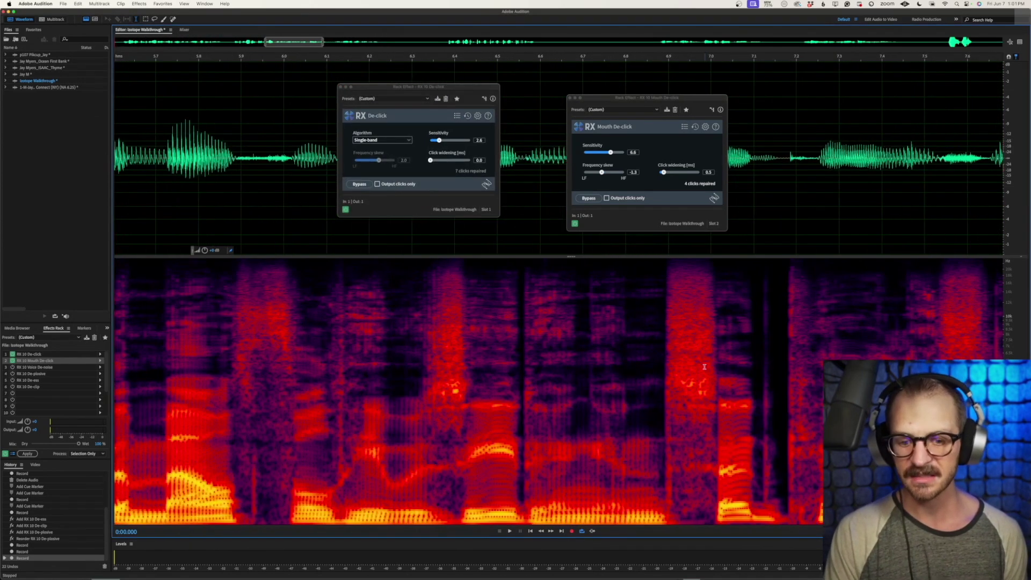
scroll(682, 397, "right", 5)
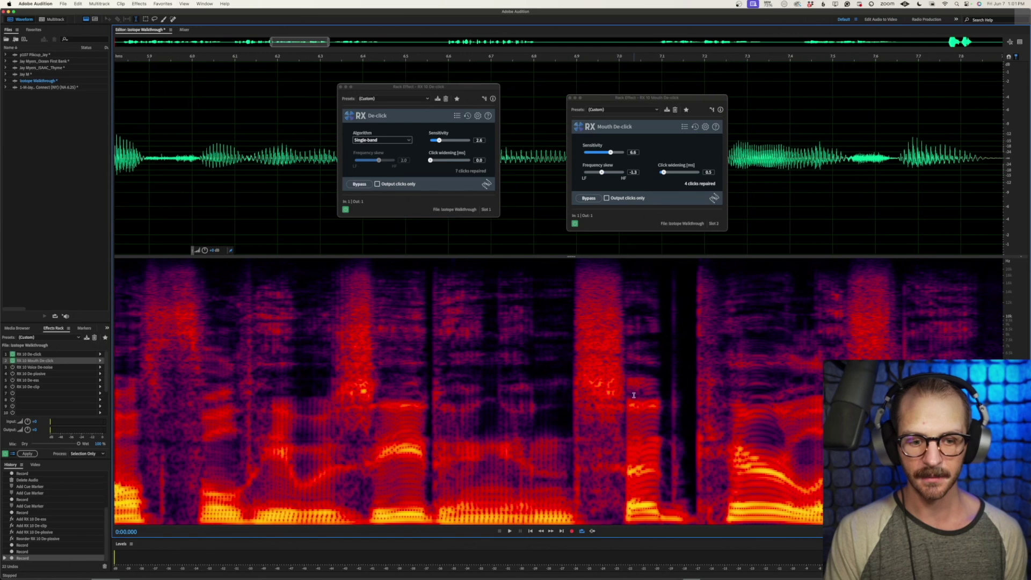
scroll(639, 396, "down", 5)
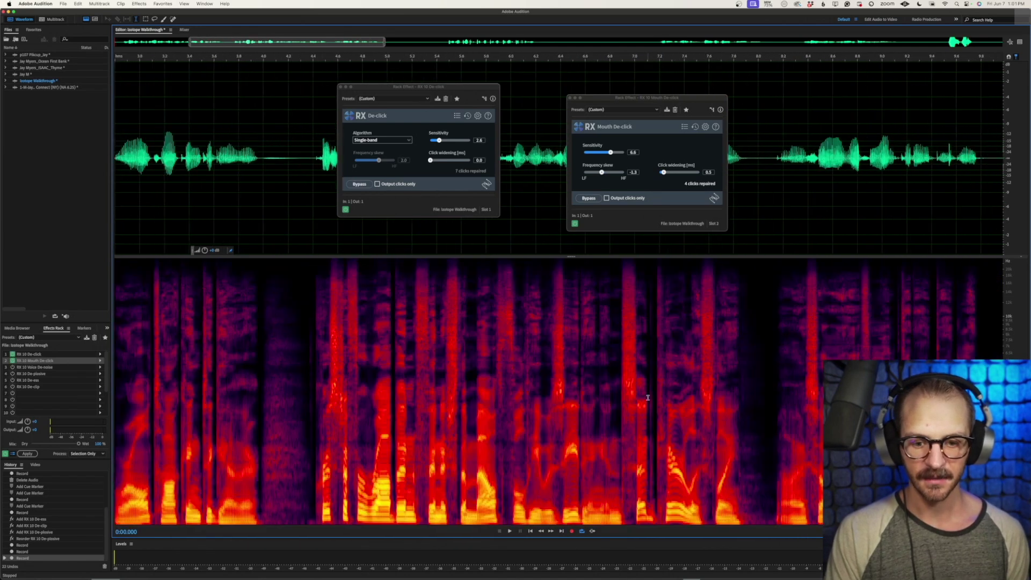
scroll(939, 301, "up", 7)
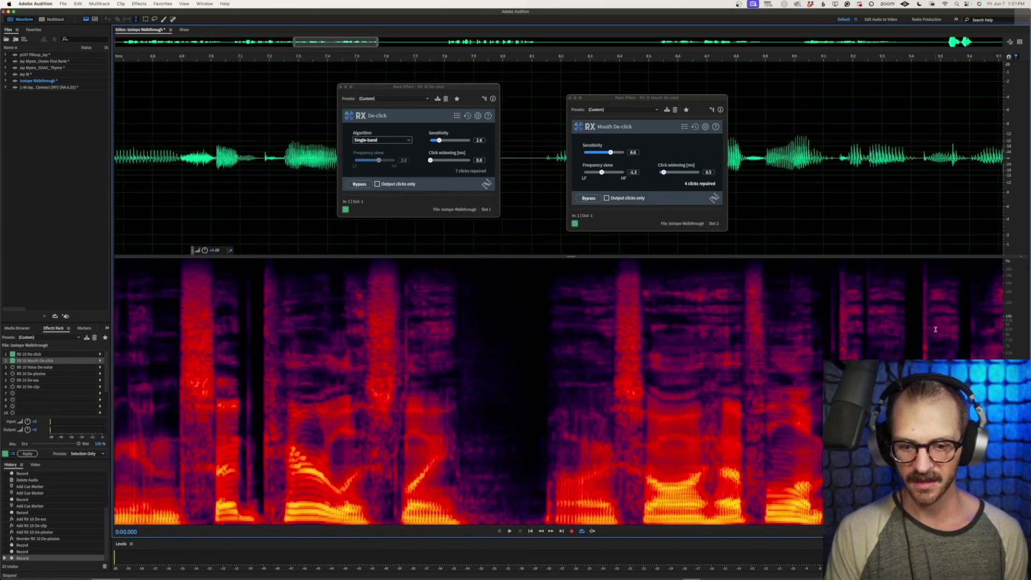
scroll(928, 330, "up", 2)
left_click(890, 322)
left_click_drag(891, 322, 920, 328)
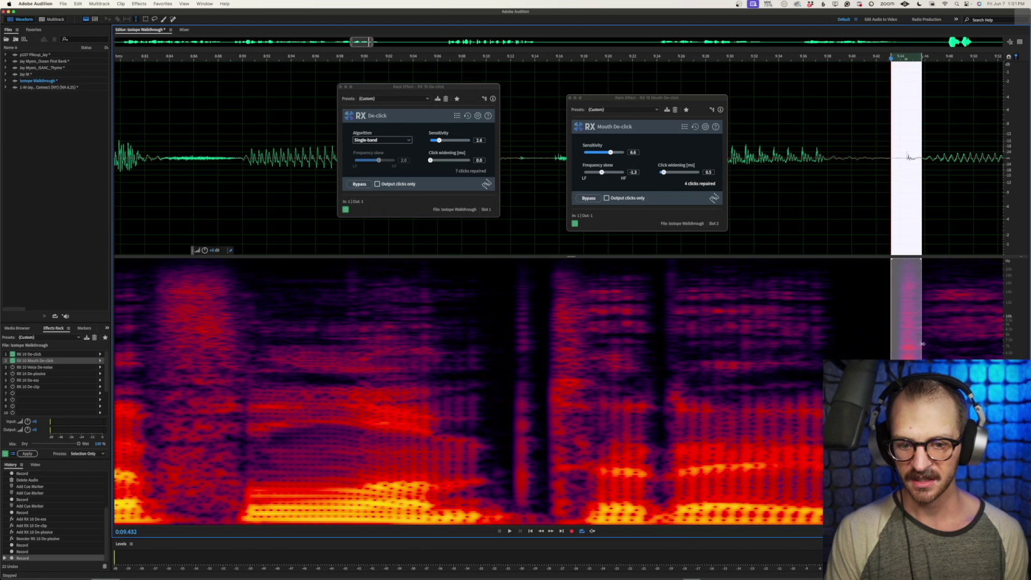
left_click(944, 348)
scroll(935, 347, "down", 5)
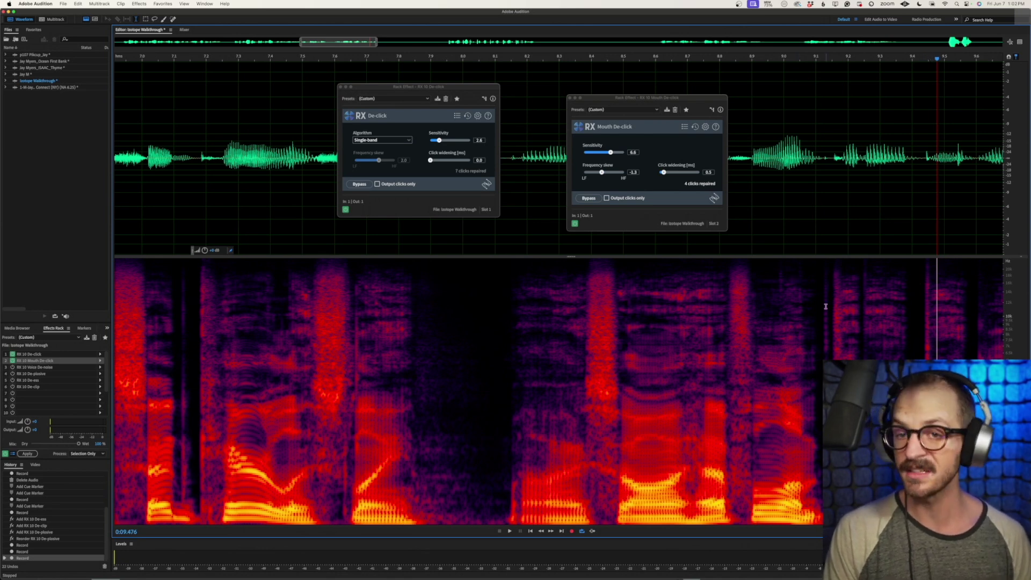
Raise Mouth De-click frequency skew to 4.4 and select the slice near 9.44 s
mouse_move(601, 172)
left_mouse_down()
mouse_move(616, 180)
mouse_move(602, 176)
left_mouse_up()
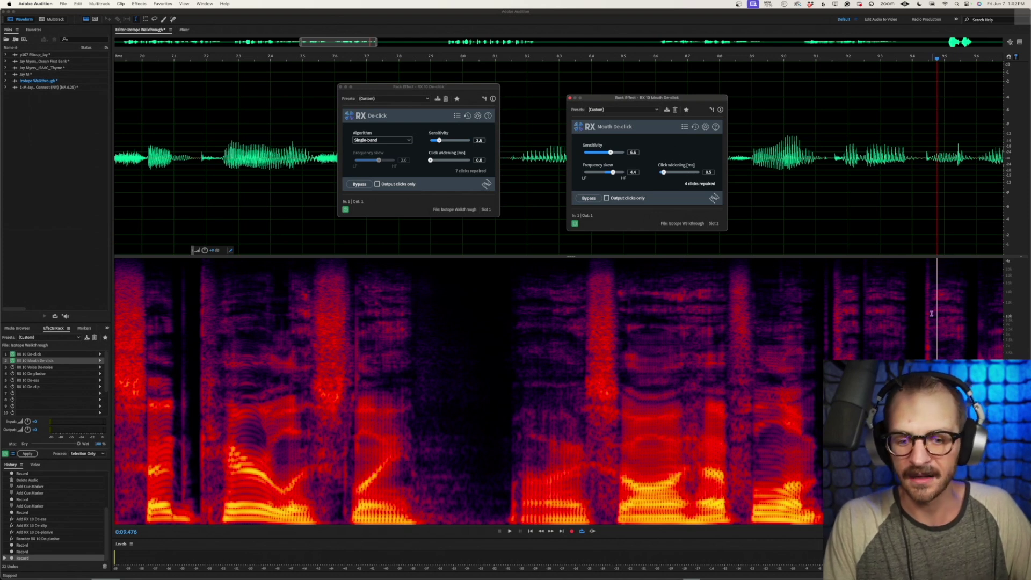
scroll(932, 312, "up", 5)
left_click_drag(889, 336, 921, 335)
left_click(853, 324)
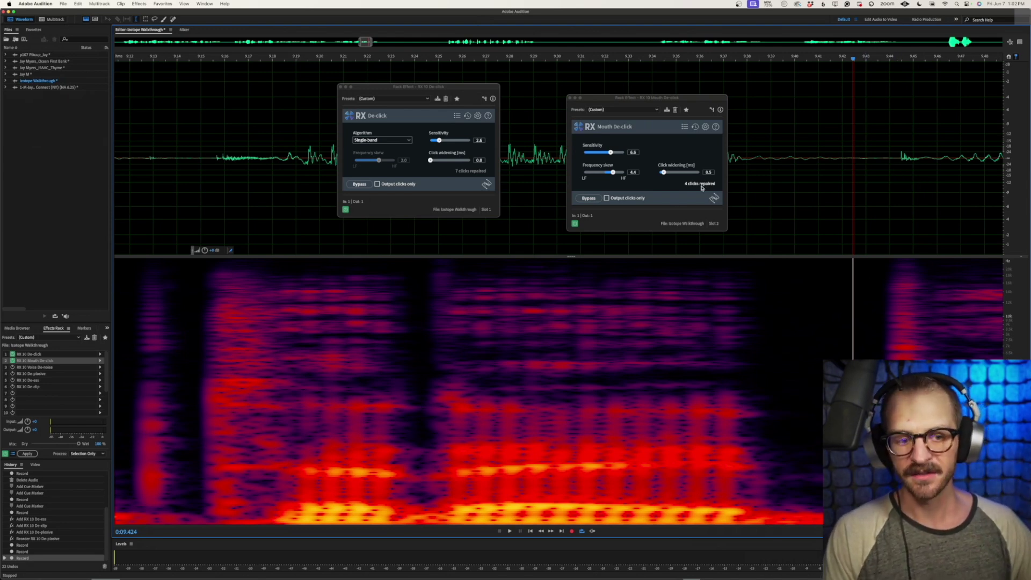
Try Mouth De-click click widening from 0 to 5 around the 9.42–9.54 s click, settling at 0.3
left_click_drag(658, 173, 644, 173)
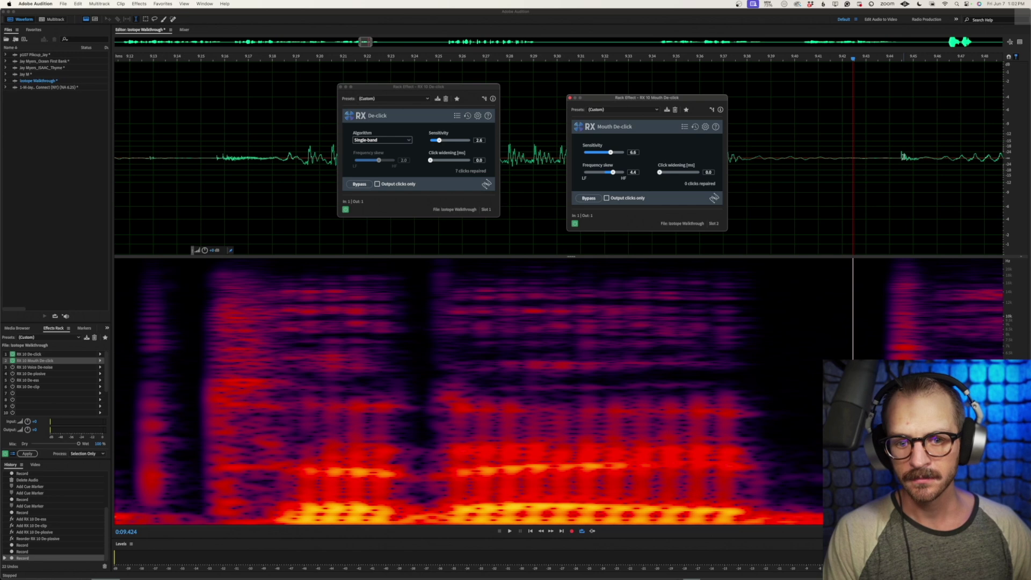
left_click(905, 156)
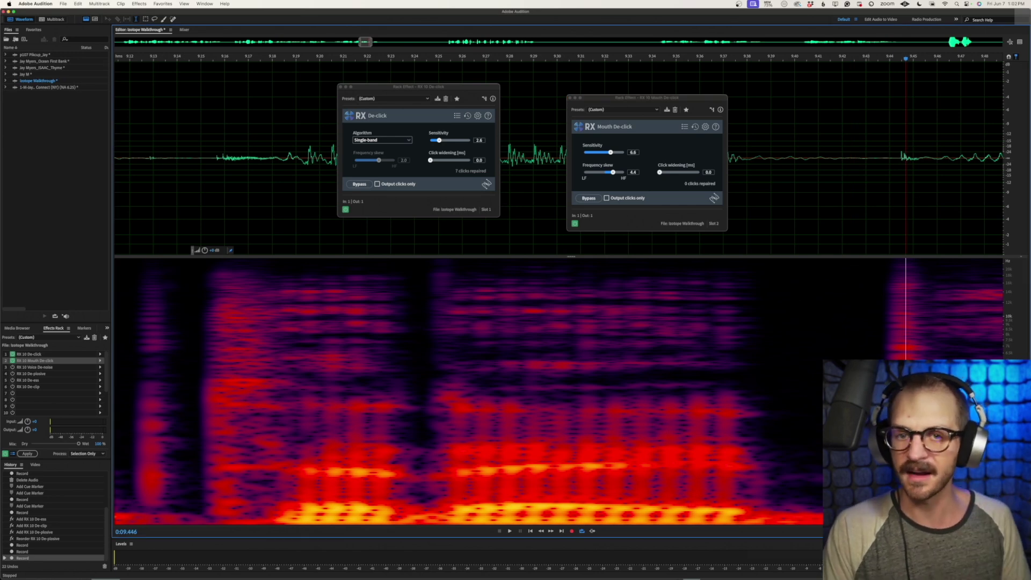
left_click_drag(659, 173, 741, 169)
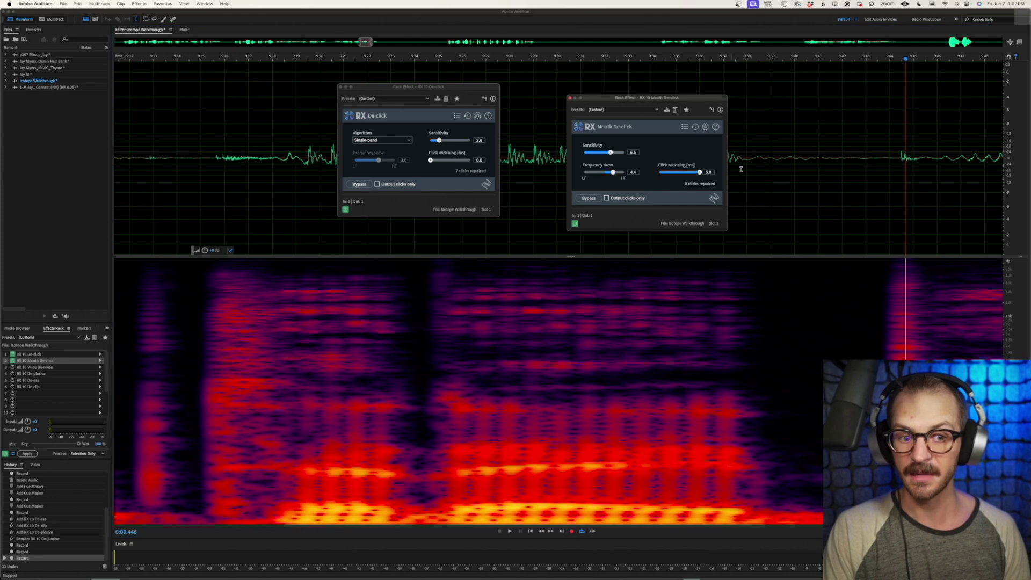
left_click_drag(862, 155, 935, 155)
scroll(788, 344, "left", 2)
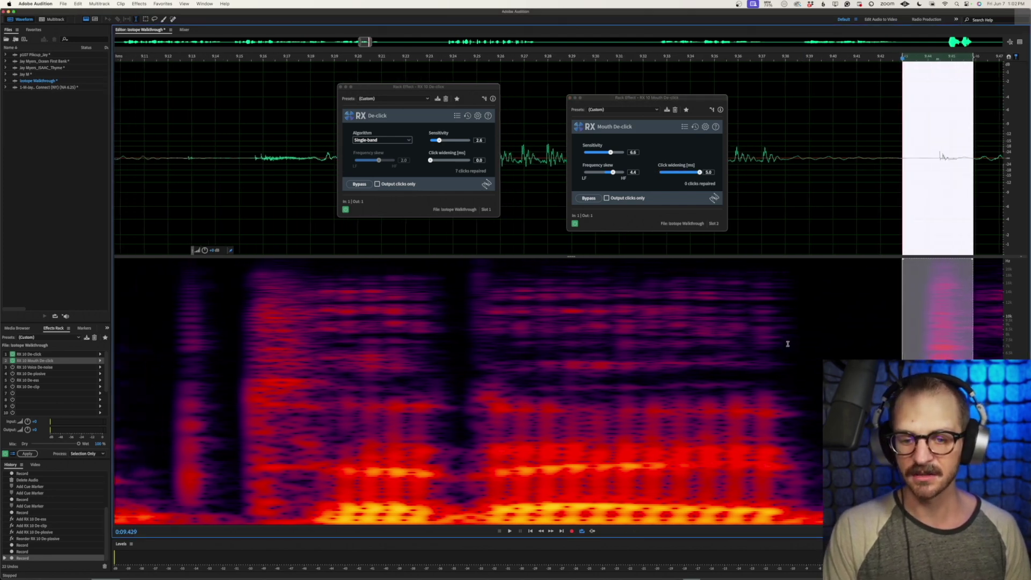
scroll(787, 344, "right", 10)
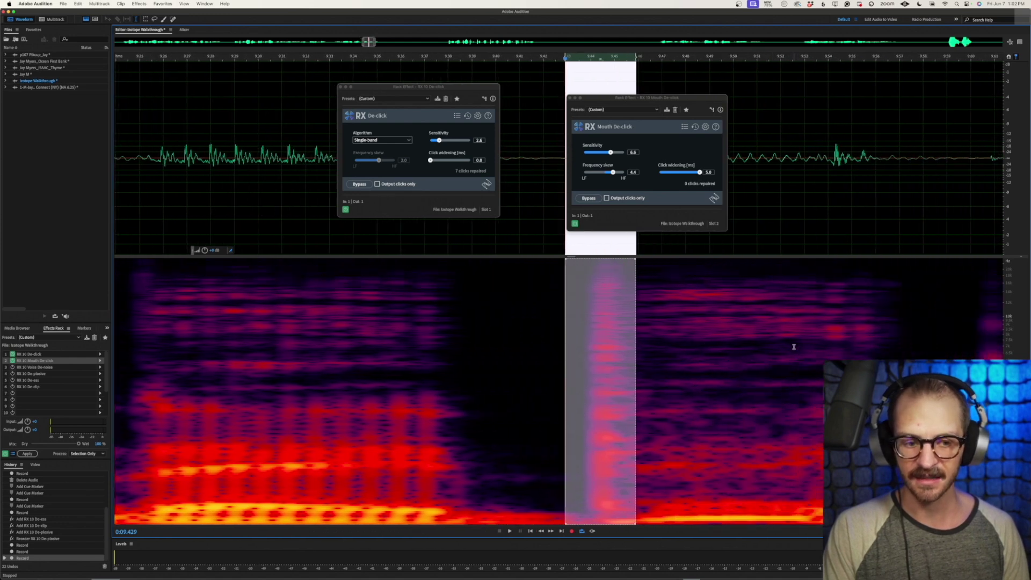
scroll(794, 346, "right", 2)
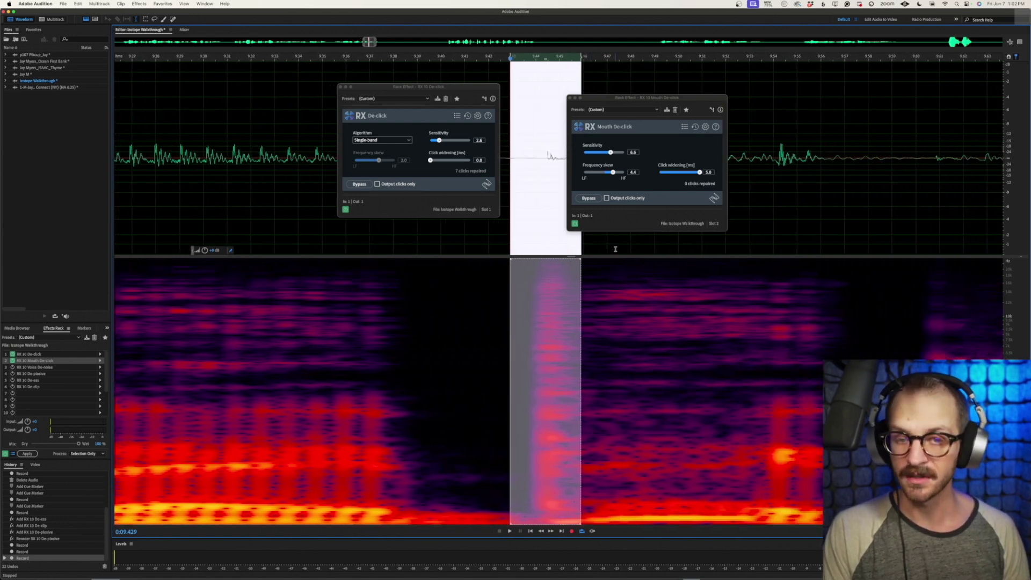
left_click_drag(699, 172, 661, 173)
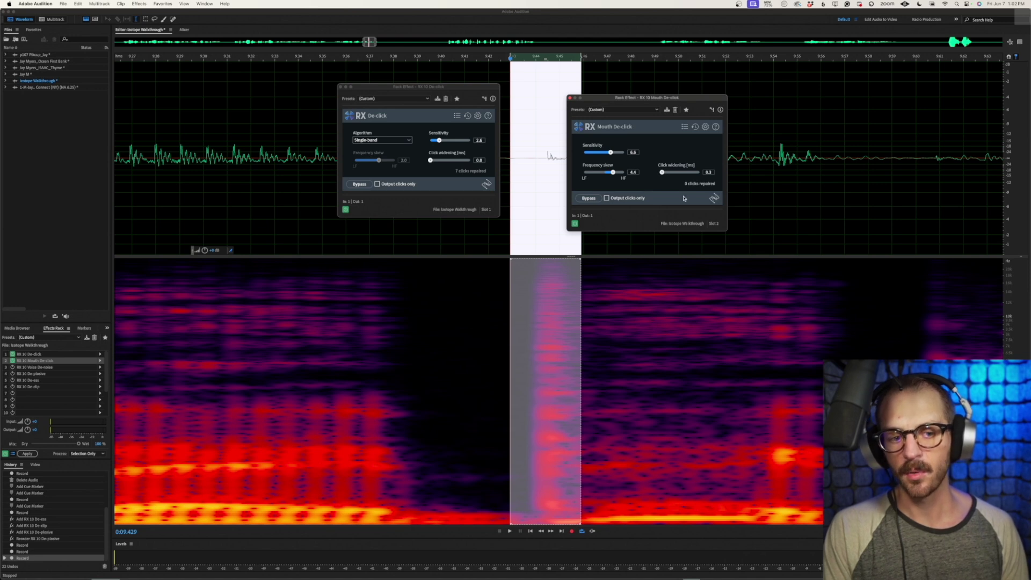
left_click(594, 329)
left_click_drag(766, 397, 791, 417)
left_click(666, 383)
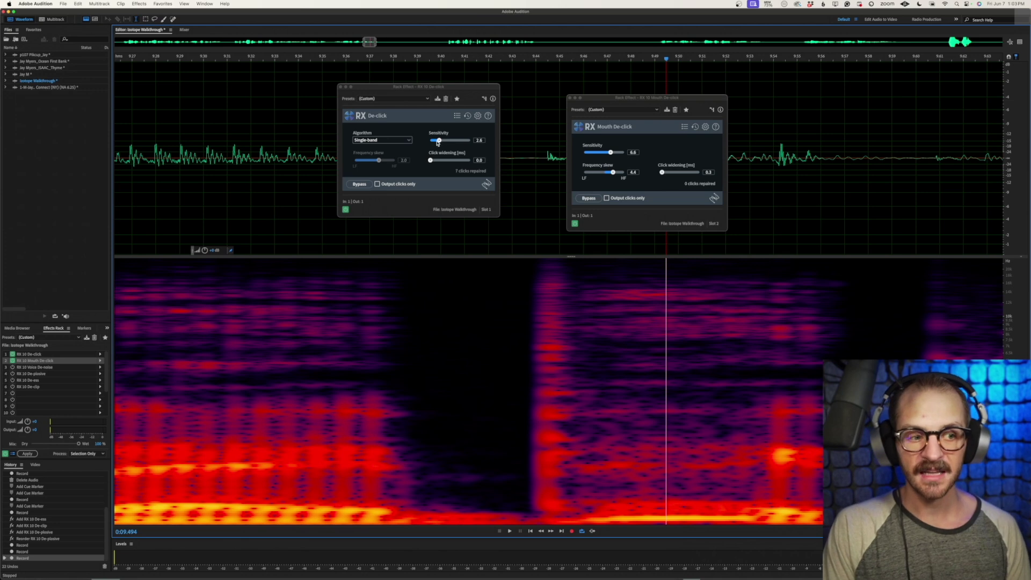
Raise De-click sensitivity and load the Mouth Noise Multi-band preset
left_click_drag(439, 140, 433, 161)
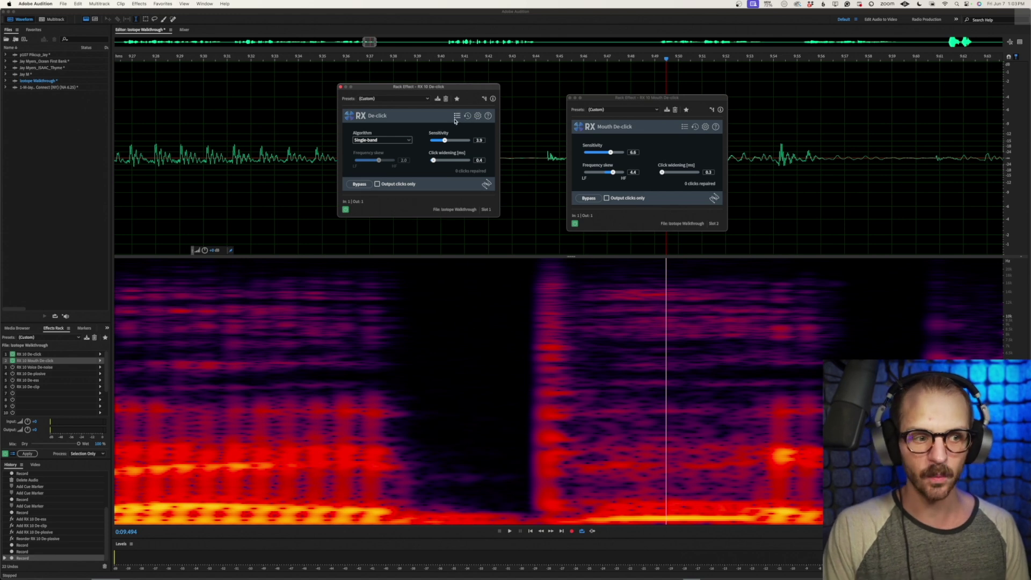
left_click(363, 141)
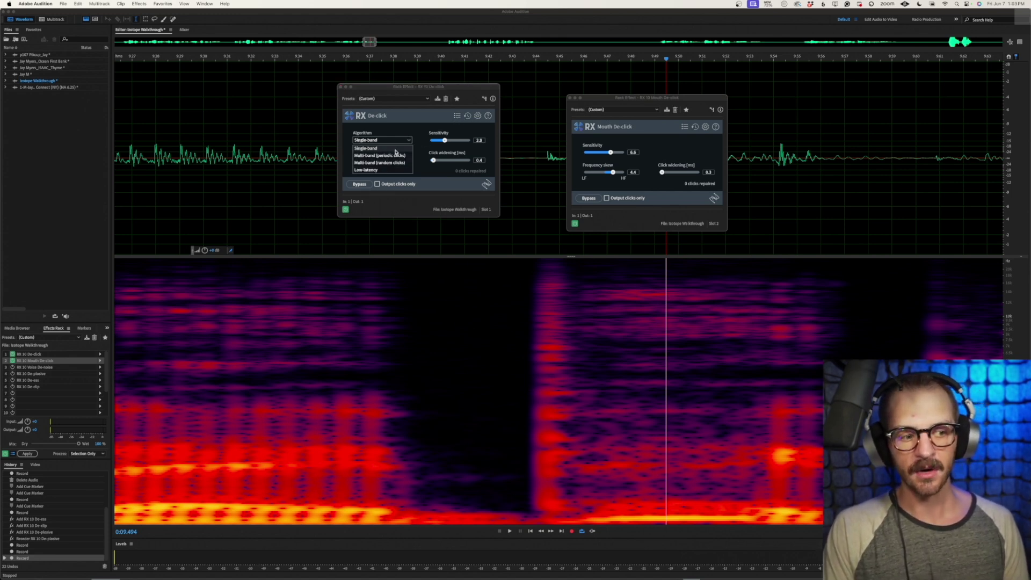
left_click(432, 131)
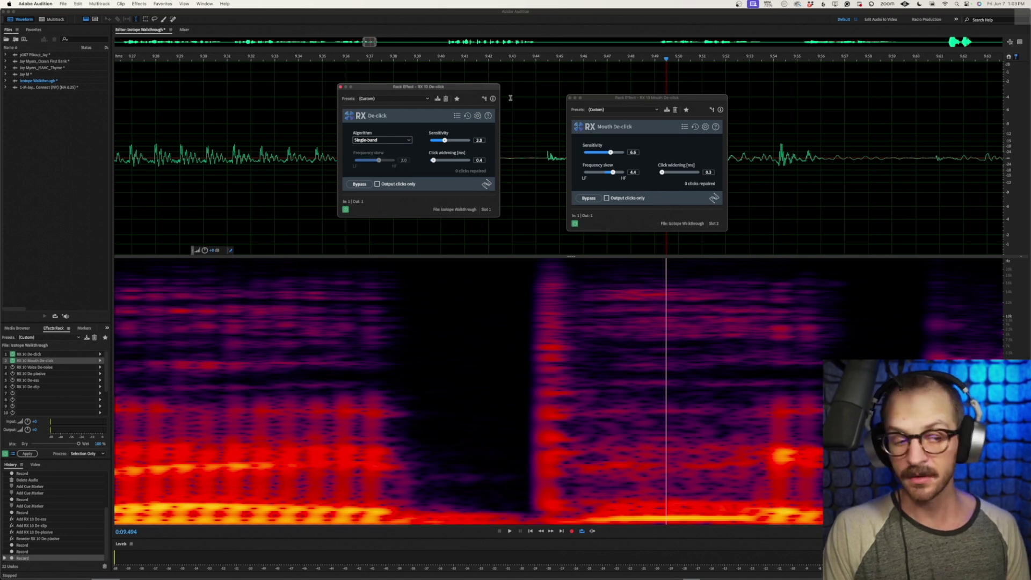
left_click(456, 116)
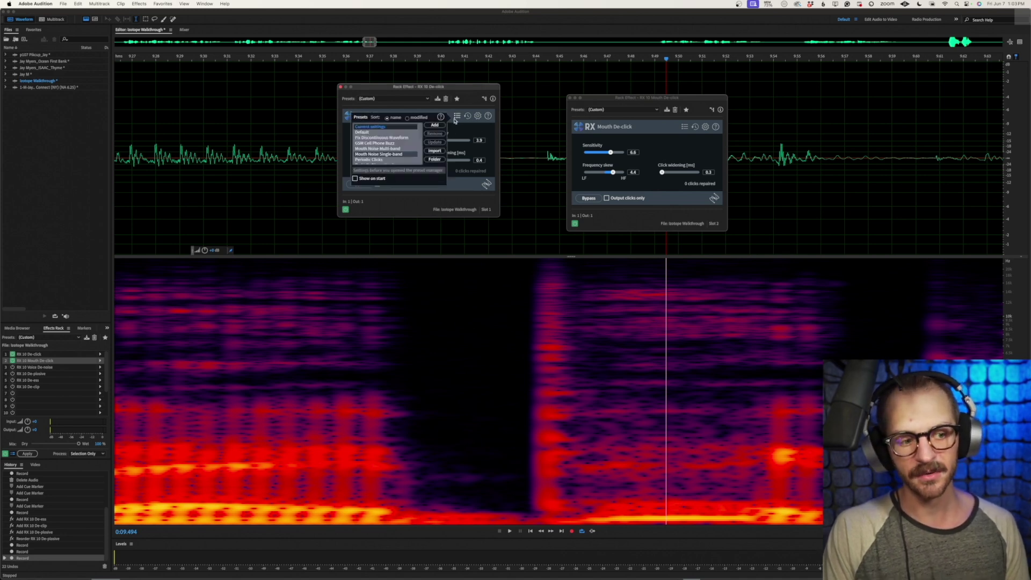
left_click(391, 149)
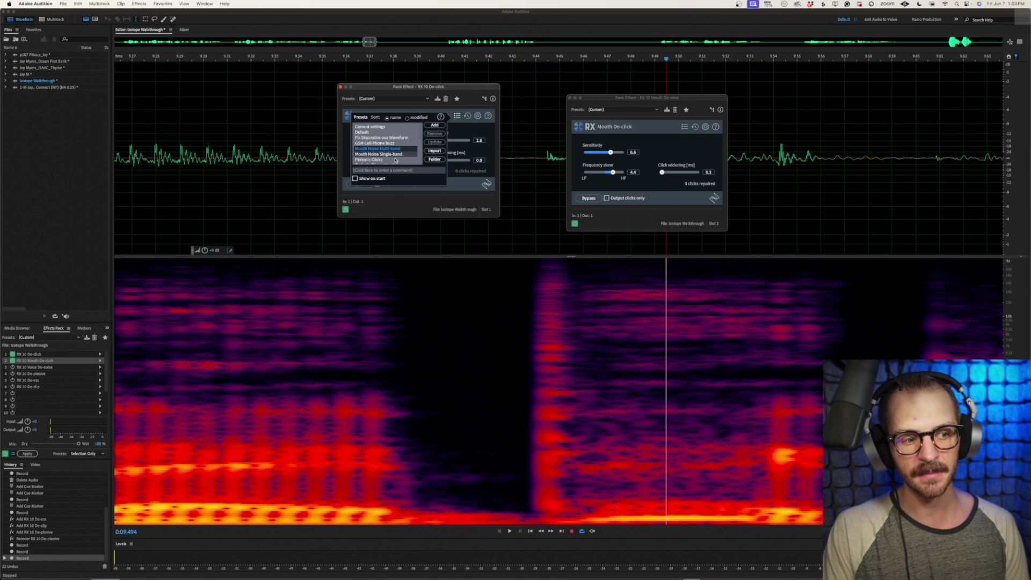
left_click(396, 155)
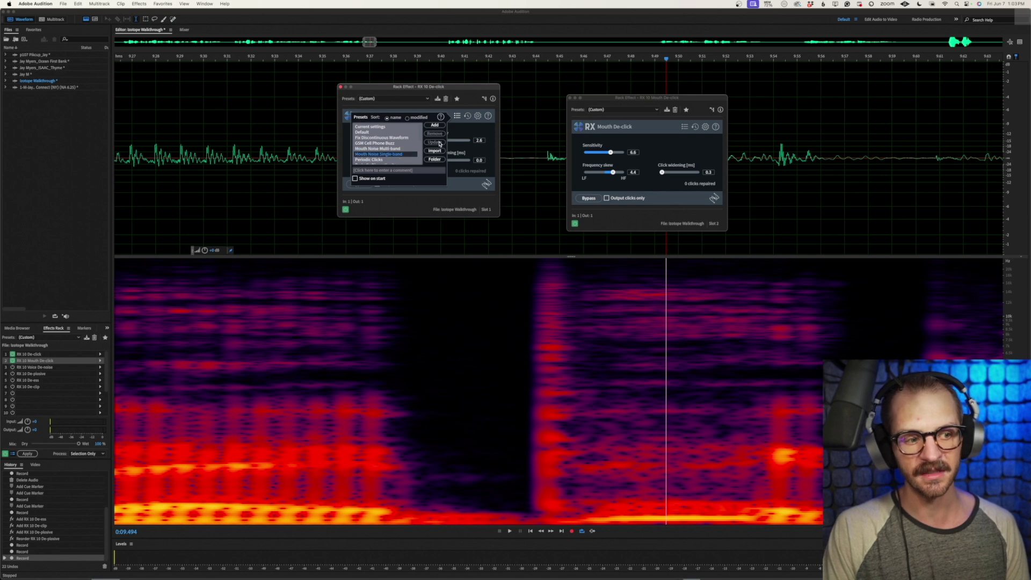
left_click(394, 149)
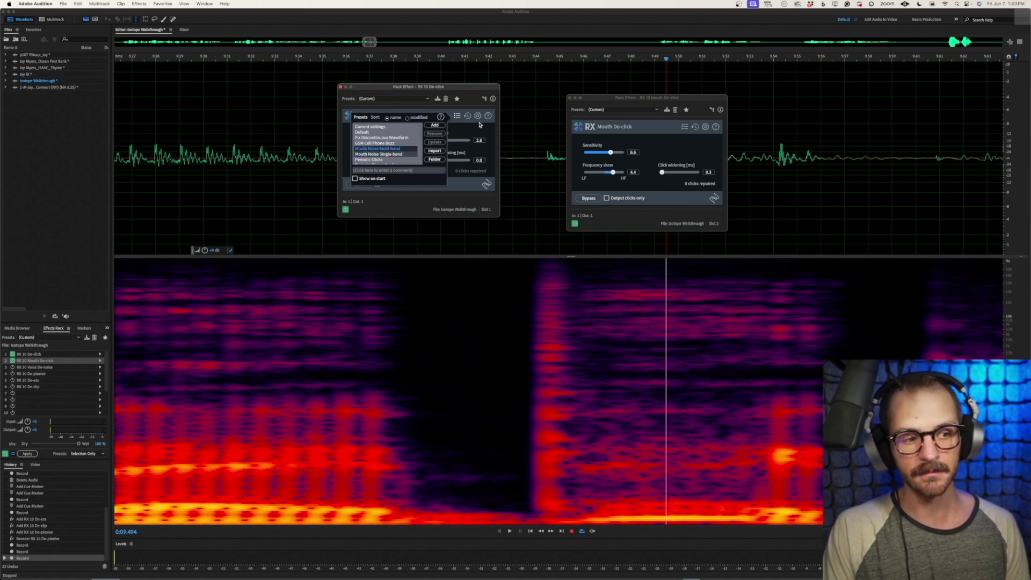
left_click(457, 116)
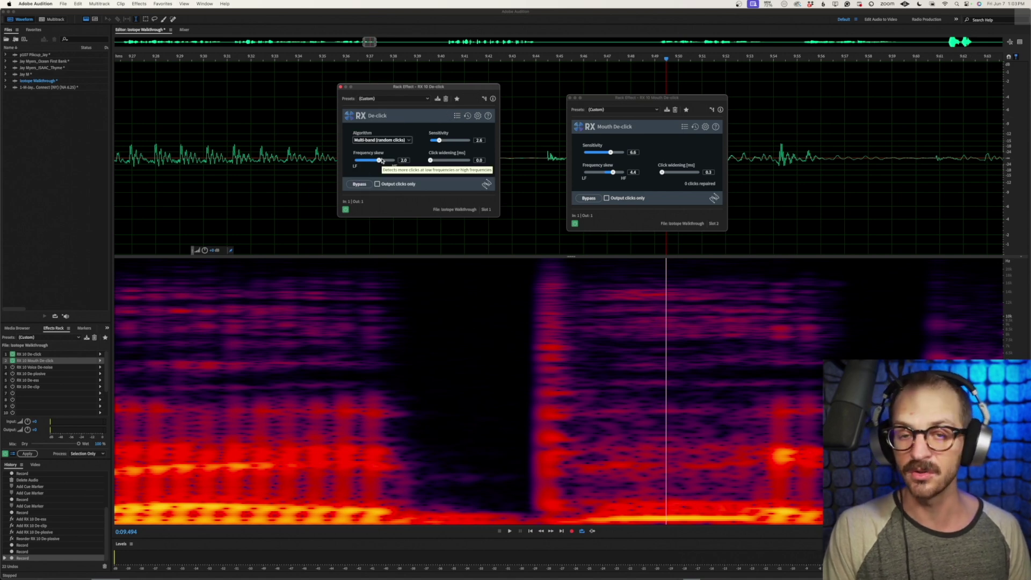
Lower De-click frequency skew to 1.6, switch to the Single-band algorithm, and close the window
mouse_move(381, 161)
left_mouse_down()
mouse_move(358, 161)
mouse_move(378, 161)
left_mouse_up()
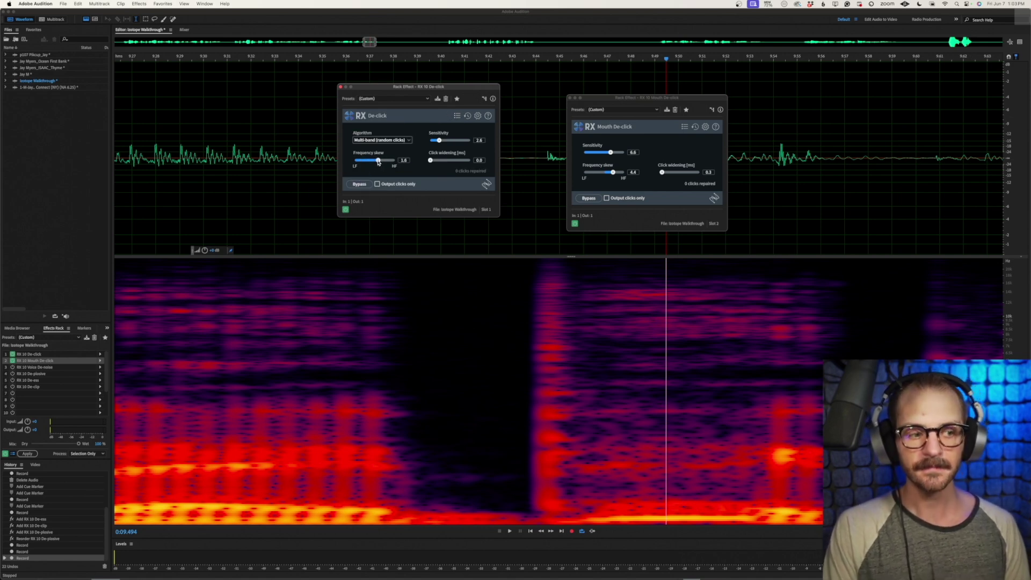
left_click(381, 140)
left_click(384, 152)
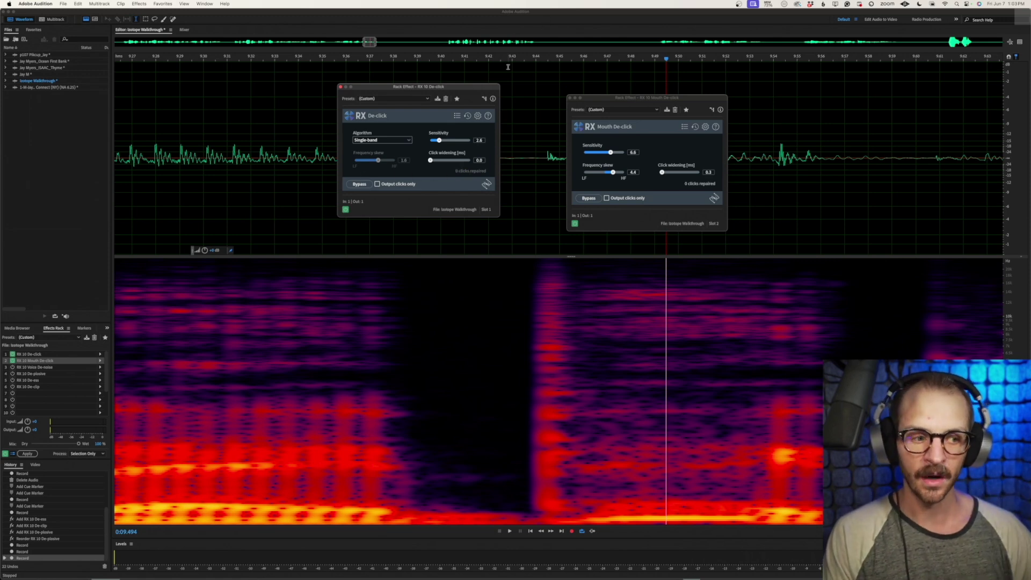
left_click_drag(358, 92, 418, 104)
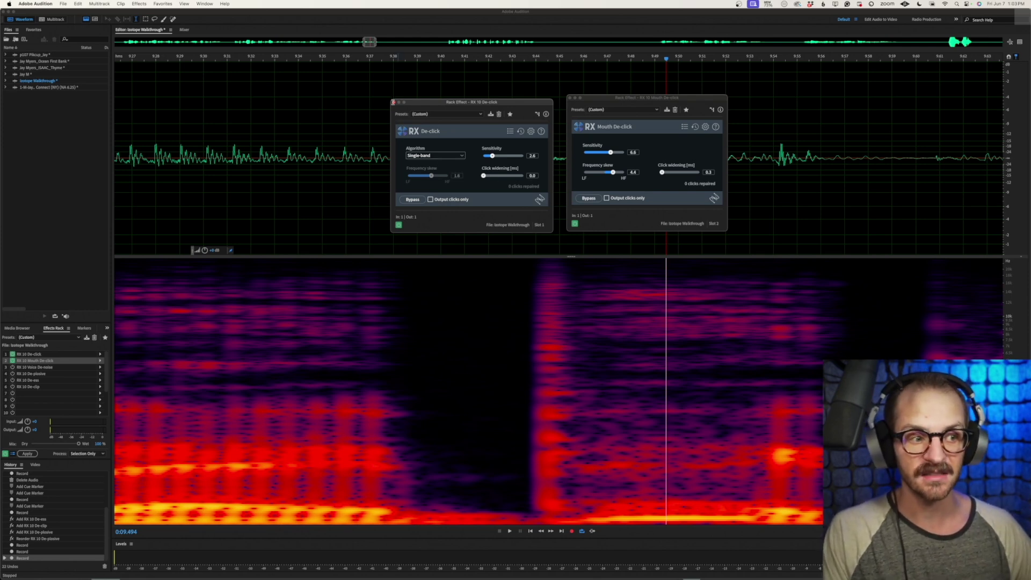
left_click(393, 101)
Move the Mouth De-click window left and zoom the view to the first 15 seconds
left_click(14, 359)
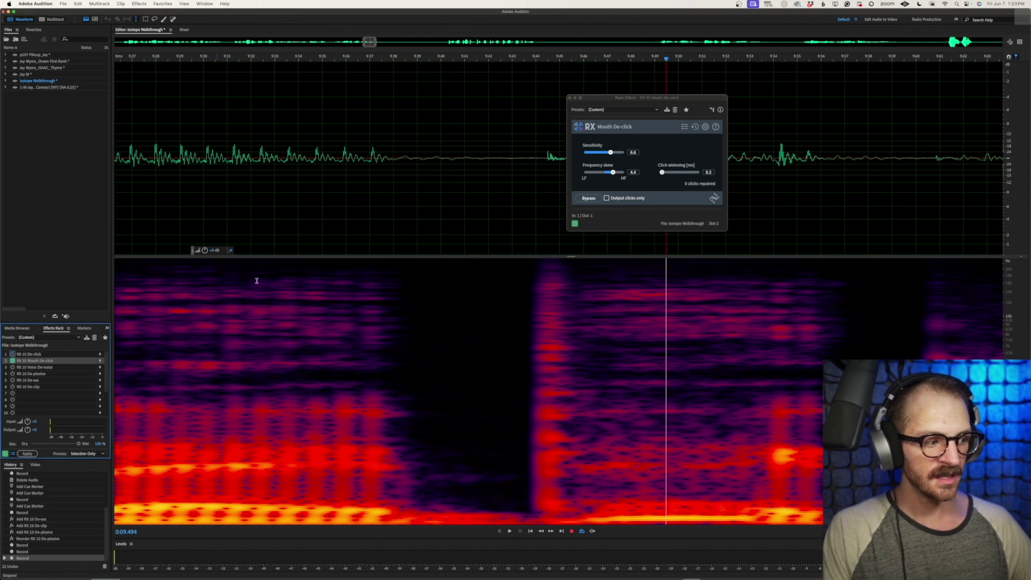
left_click_drag(598, 95, 519, 100)
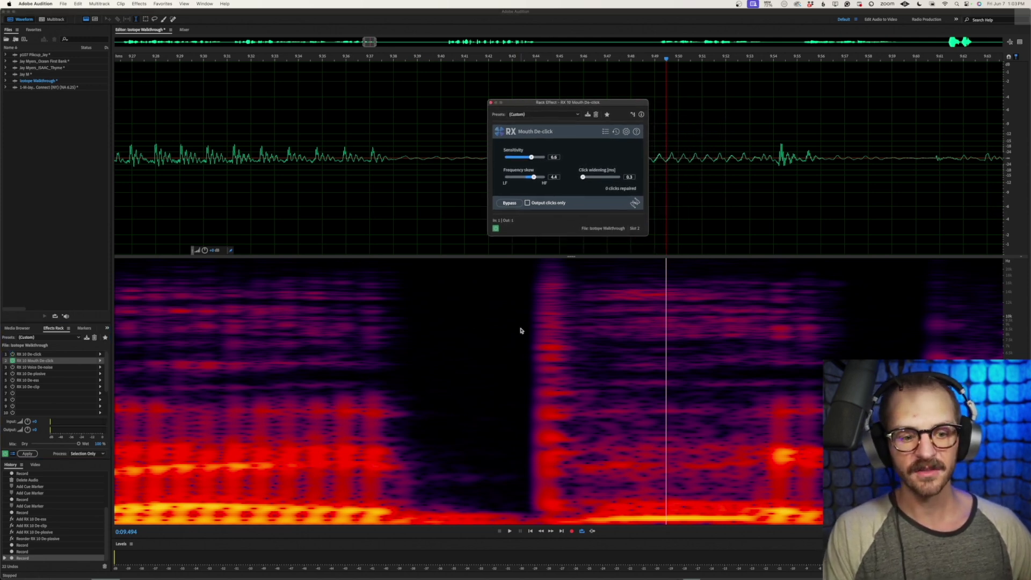
scroll(520, 330, "down", 5)
scroll(488, 319, "down", 5)
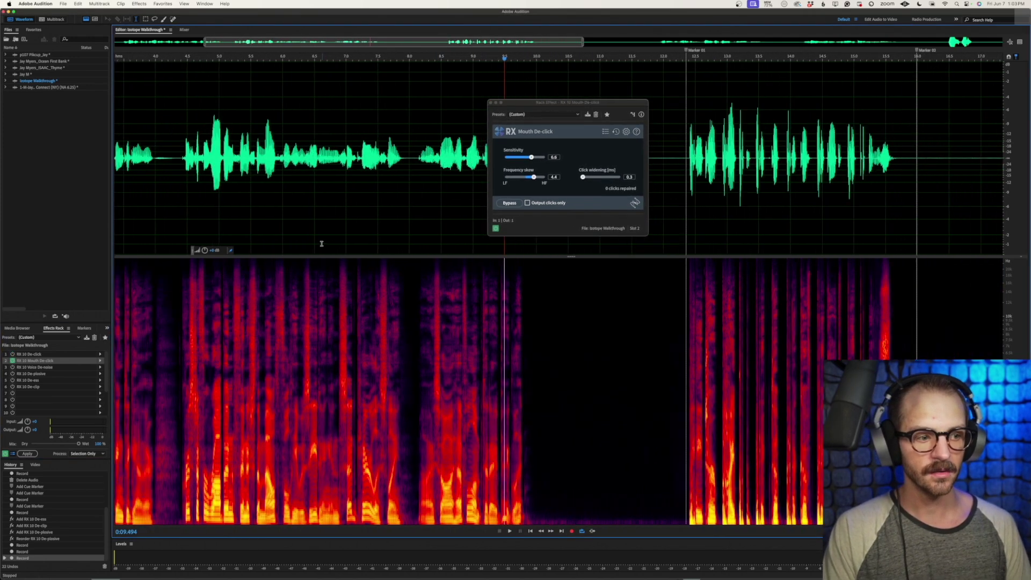
scroll(422, 295, "right", 3)
scroll(430, 298, "left", 4)
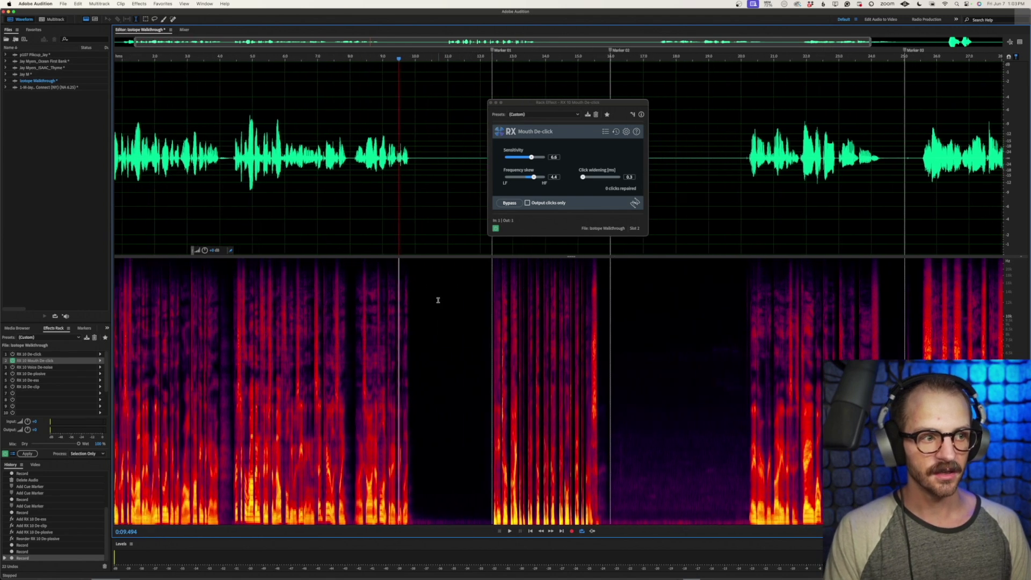
left_click_drag(851, 41, 416, 52)
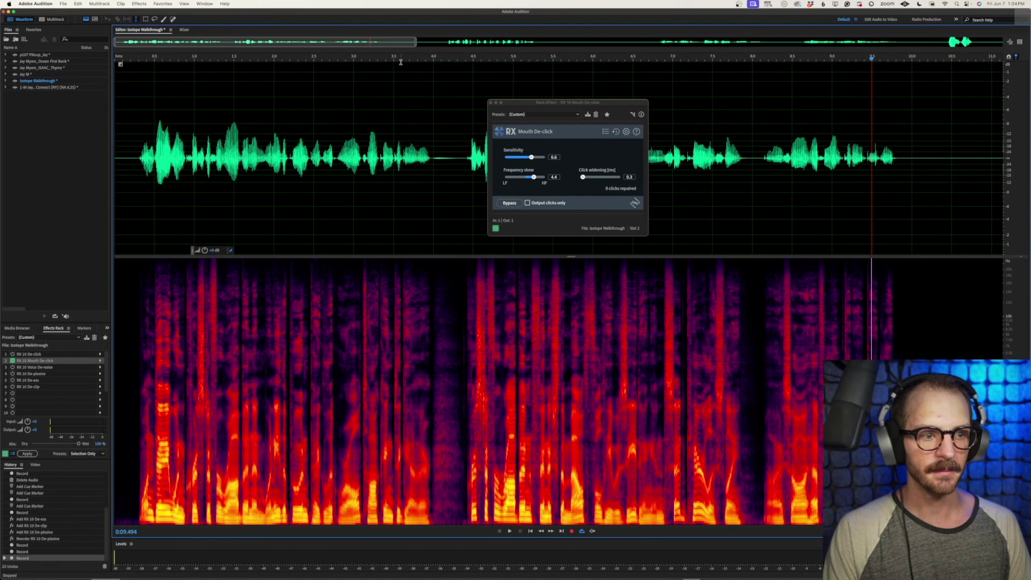
Play the opening through Mouth De-click, close its window, and zoom out to the whole recording
key("Home")
key("space")
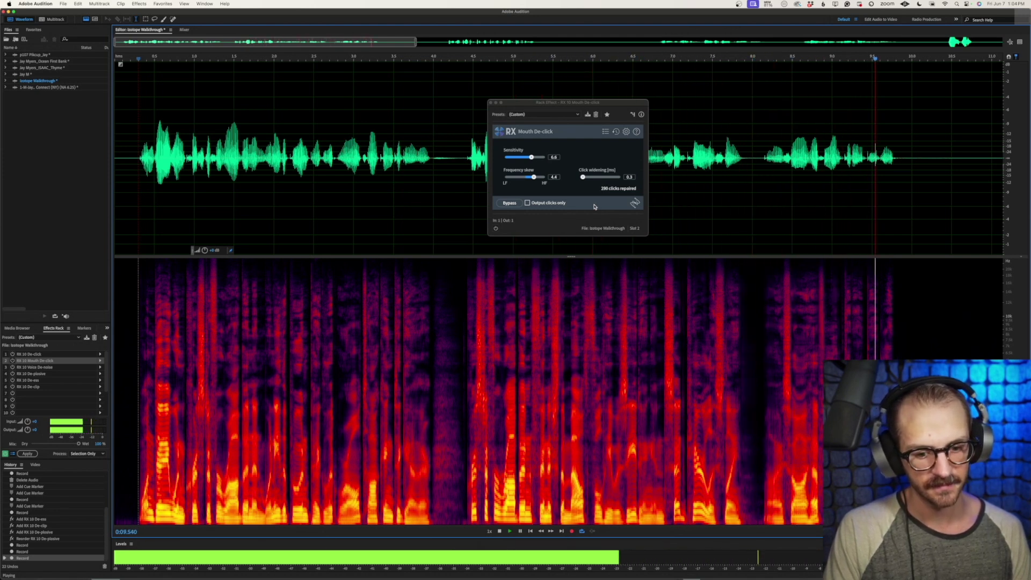
left_click(495, 228)
left_click(134, 157)
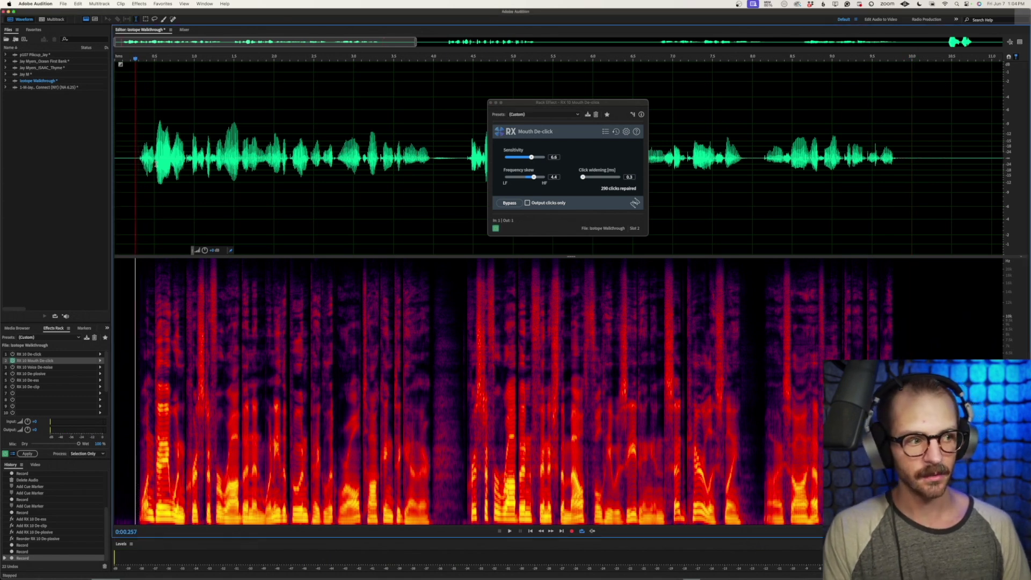
key("space")
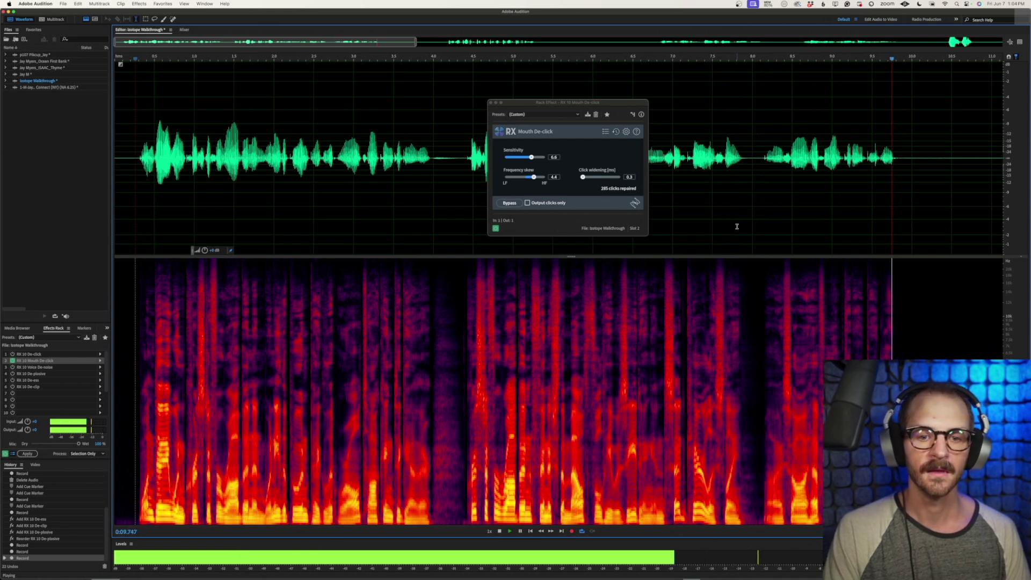
key("space")
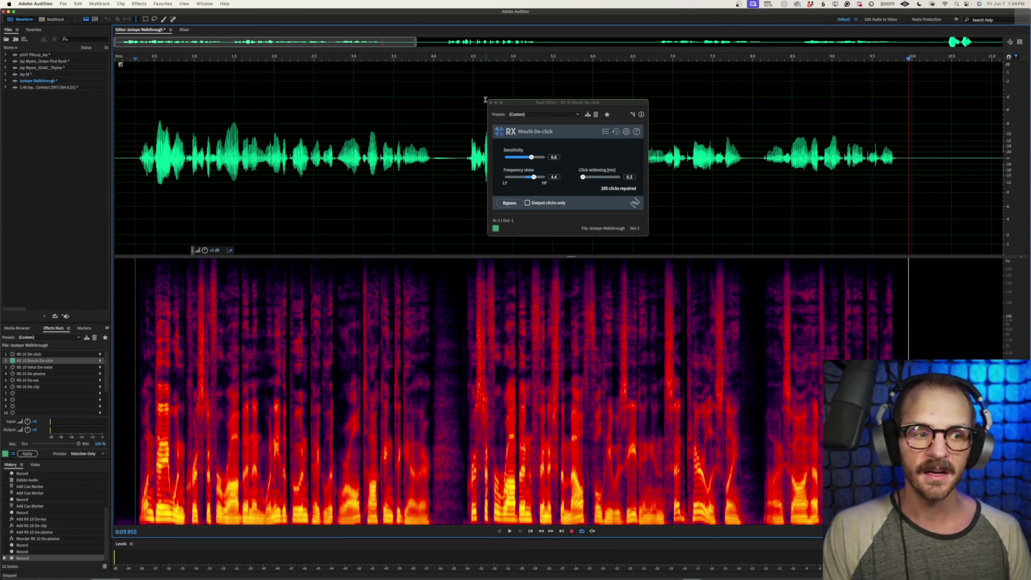
left_click(491, 102)
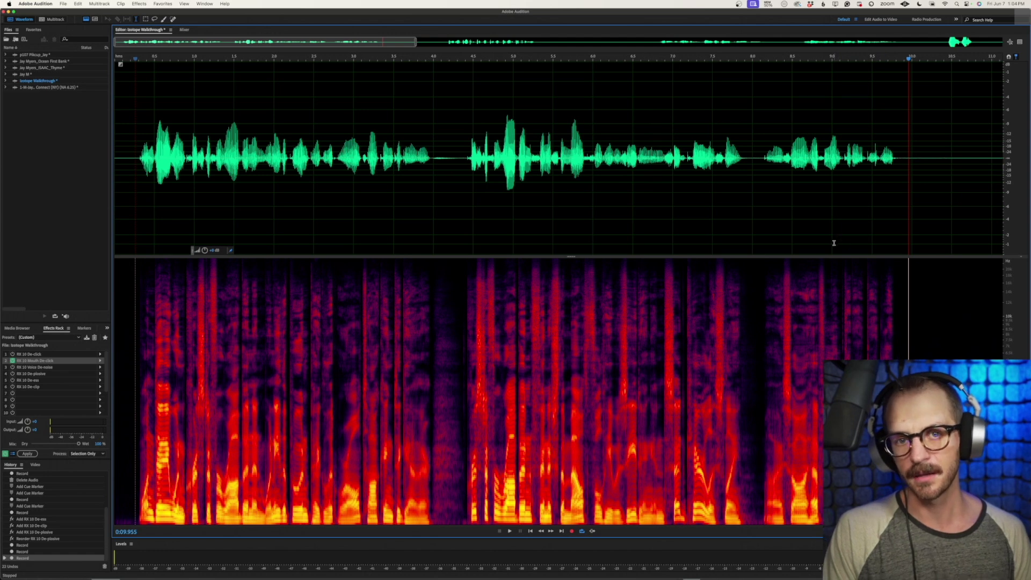
scroll(834, 242, "down", 3)
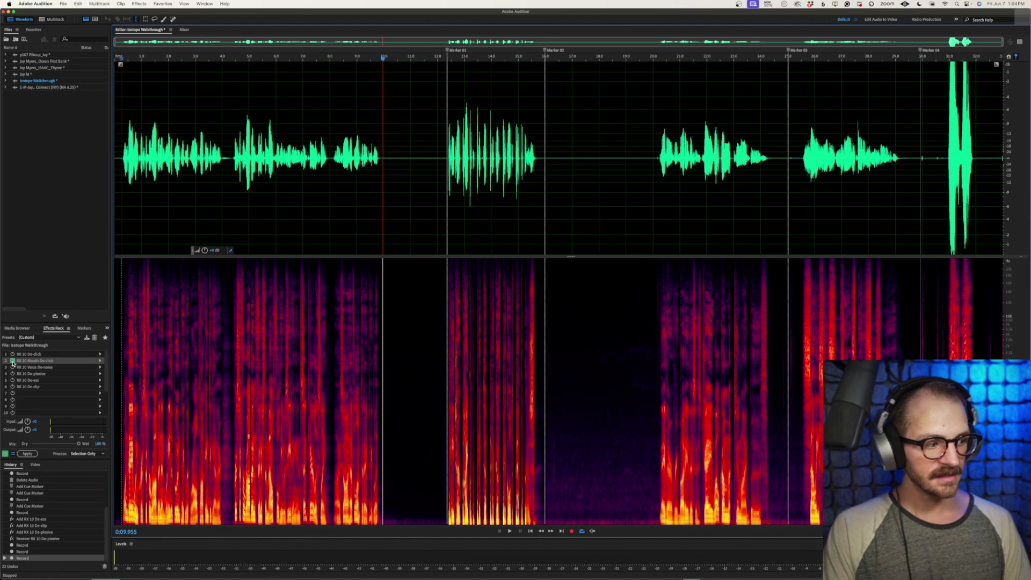
Open RX Voice De-noise, enable Adaptive mode, and move its window off the waveform
double_click(37, 368)
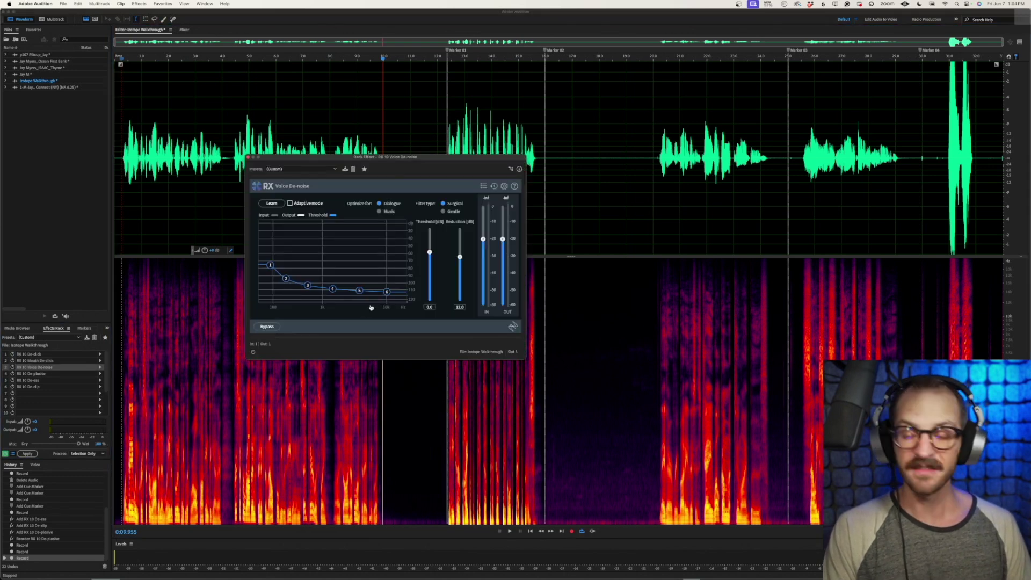
left_click_drag(456, 156, 356, 137)
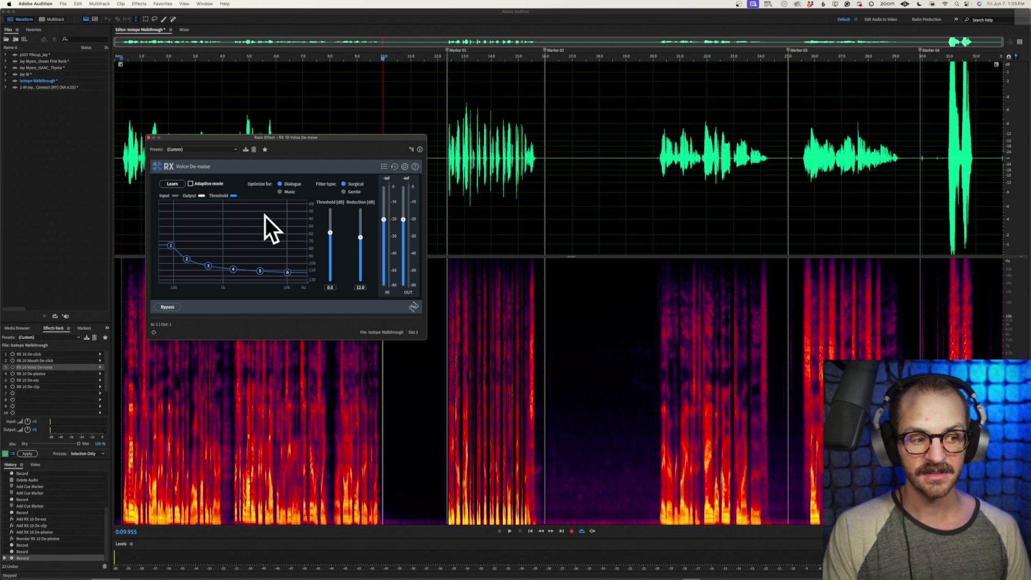
left_click(190, 183)
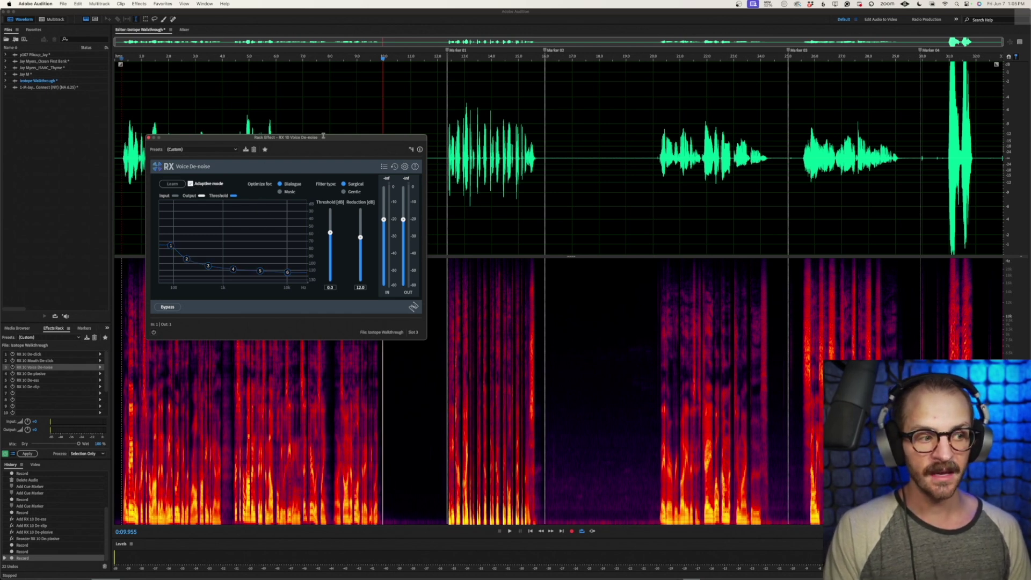
left_click_drag(323, 136, 626, 101)
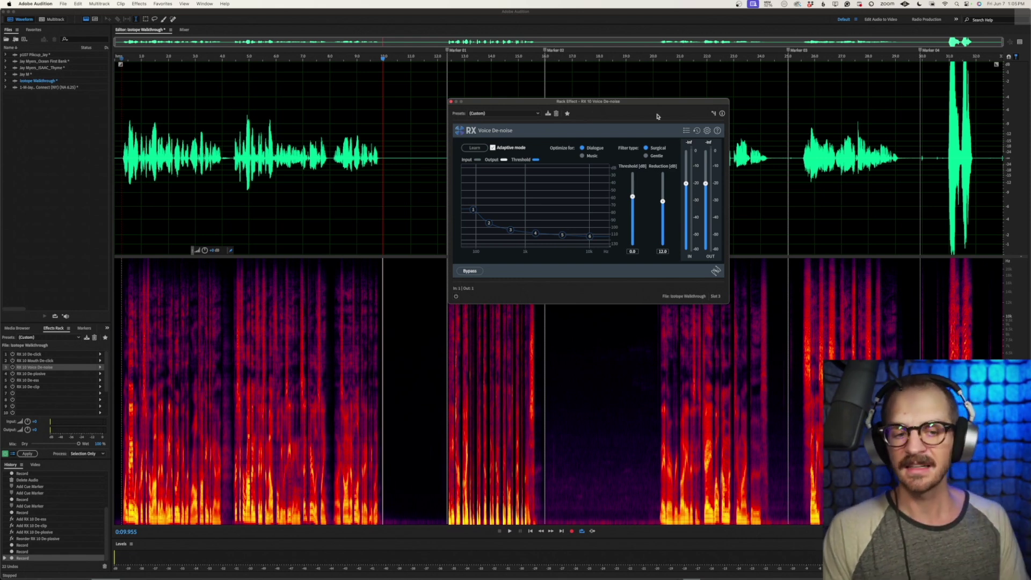
left_click_drag(691, 102, 938, 94)
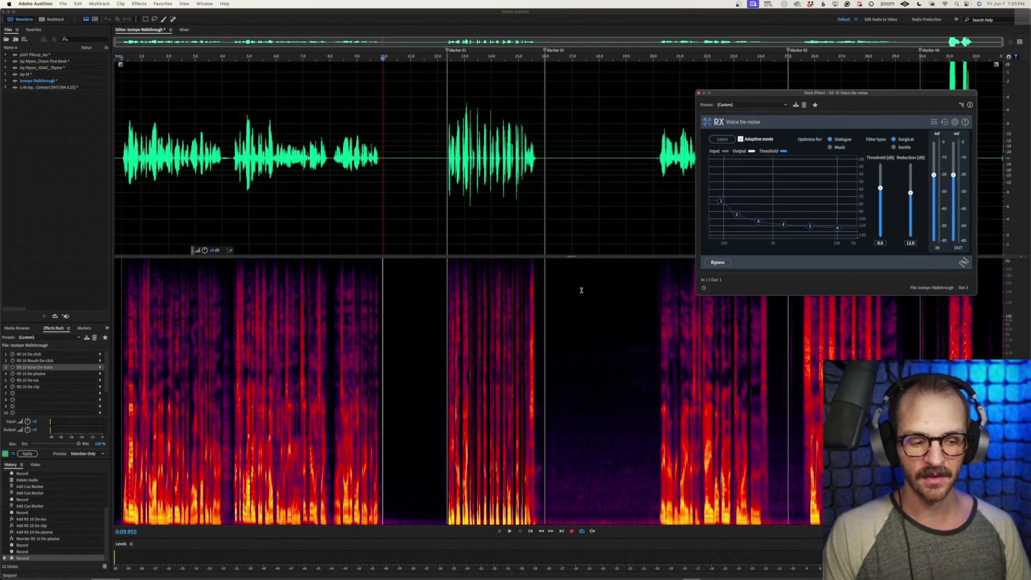
Select the noise-only gaps near 10.2 s and 16.4 s and enlarge the spectrogram area
scroll(428, 173, "up", 3)
left_click_drag(370, 172, 446, 166)
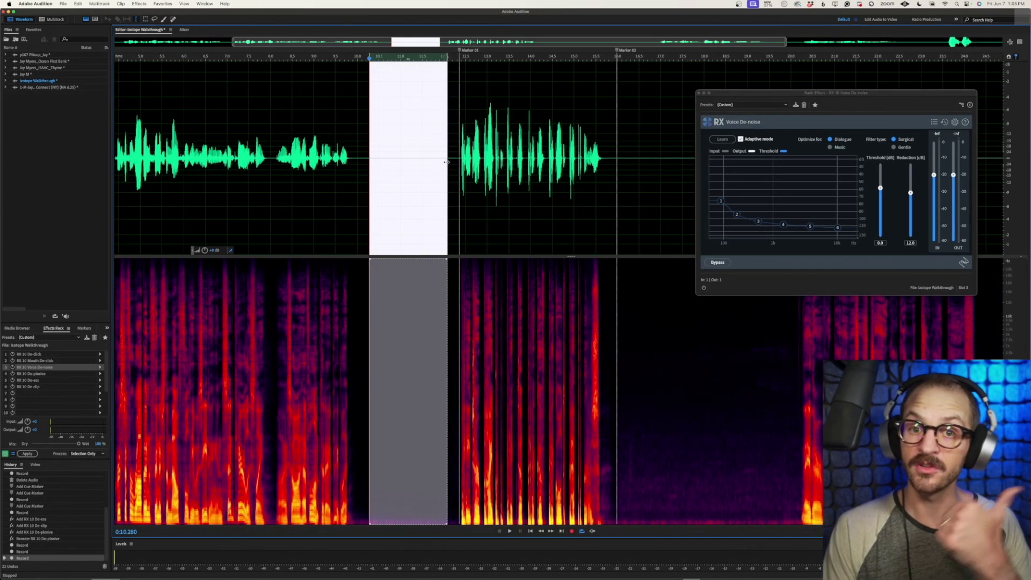
left_click_drag(636, 177, 772, 178)
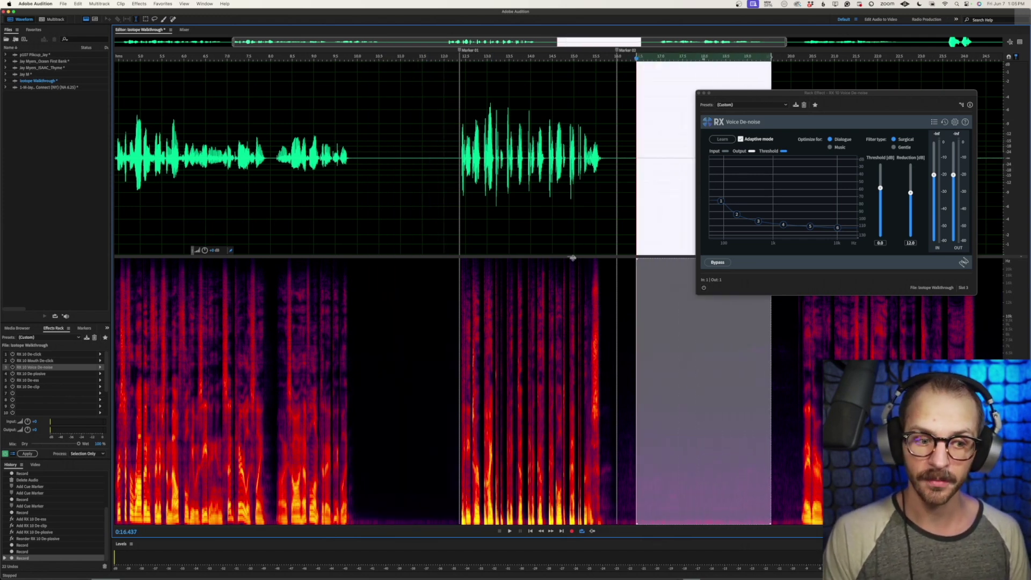
left_click_drag(570, 257, 571, 123)
left_click(522, 382)
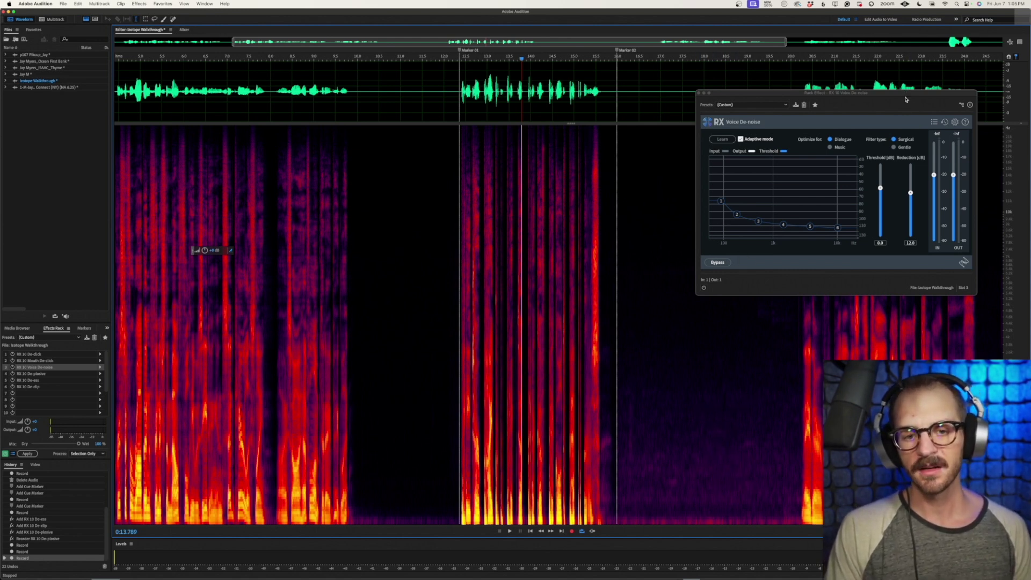
Recheck Voice De-noise Adaptive mode and start playback from about 17.6 s
left_click_drag(905, 95, 839, 78)
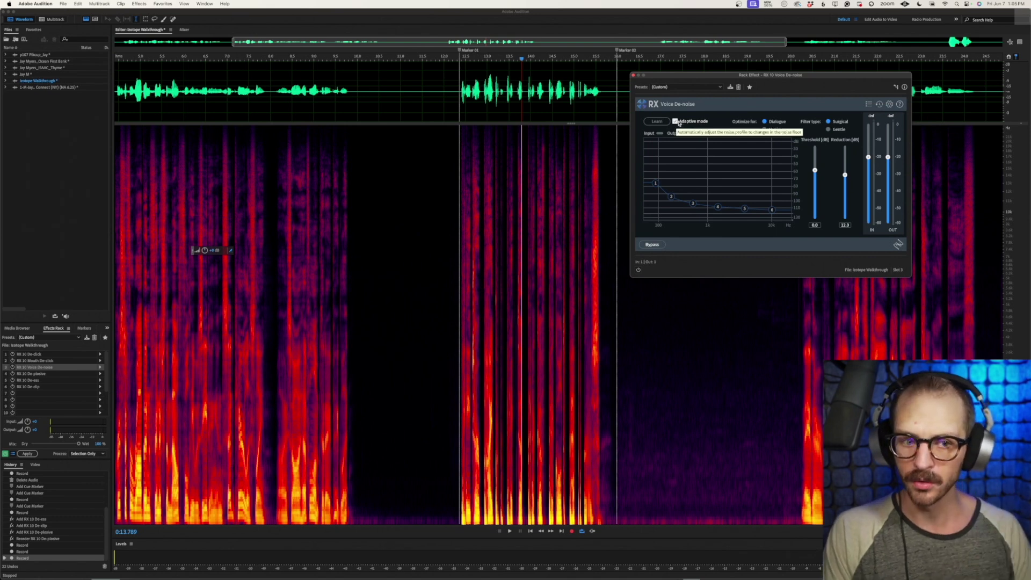
left_click(676, 122)
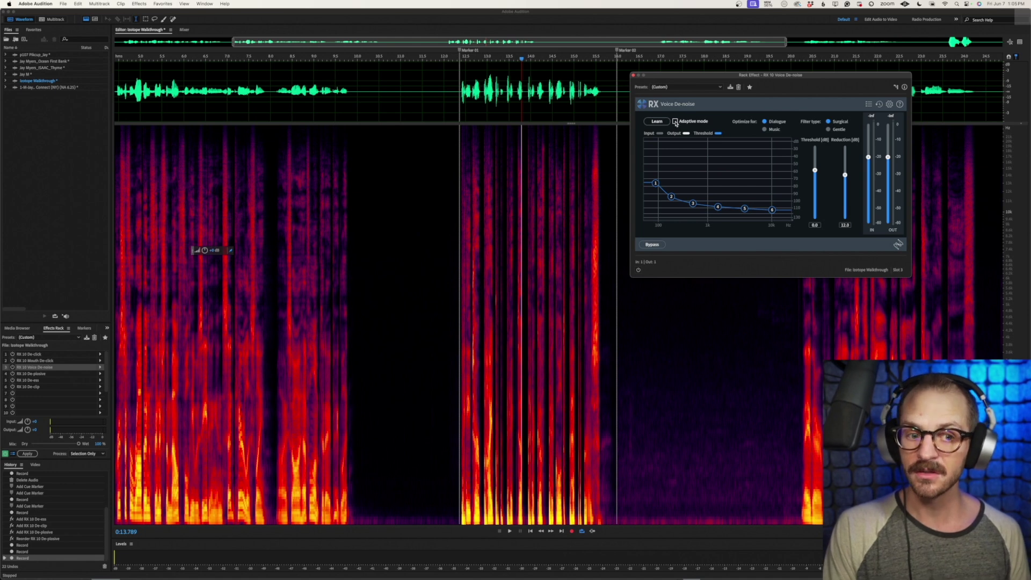
left_click(675, 122)
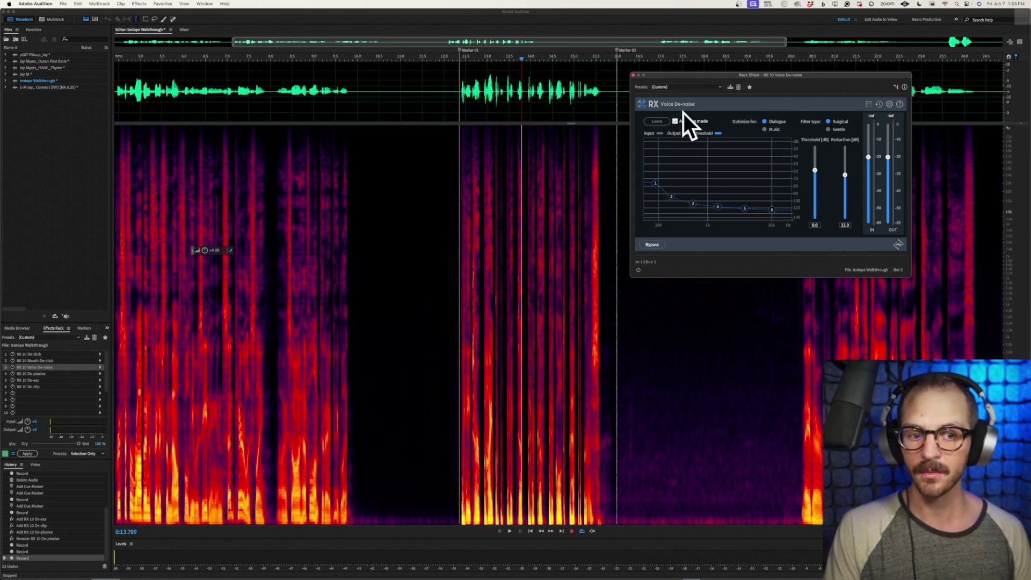
left_click(713, 401)
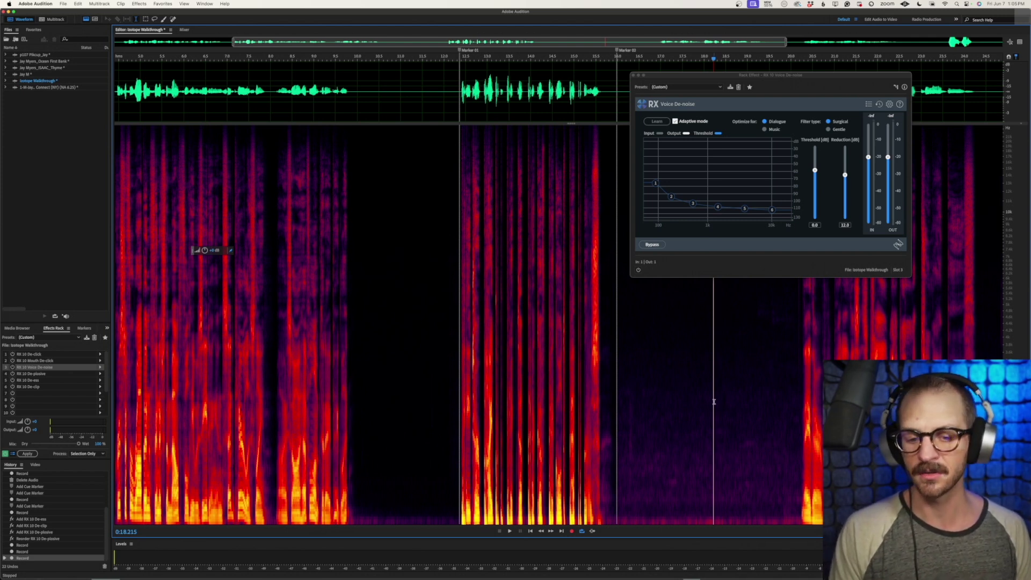
left_click(685, 413)
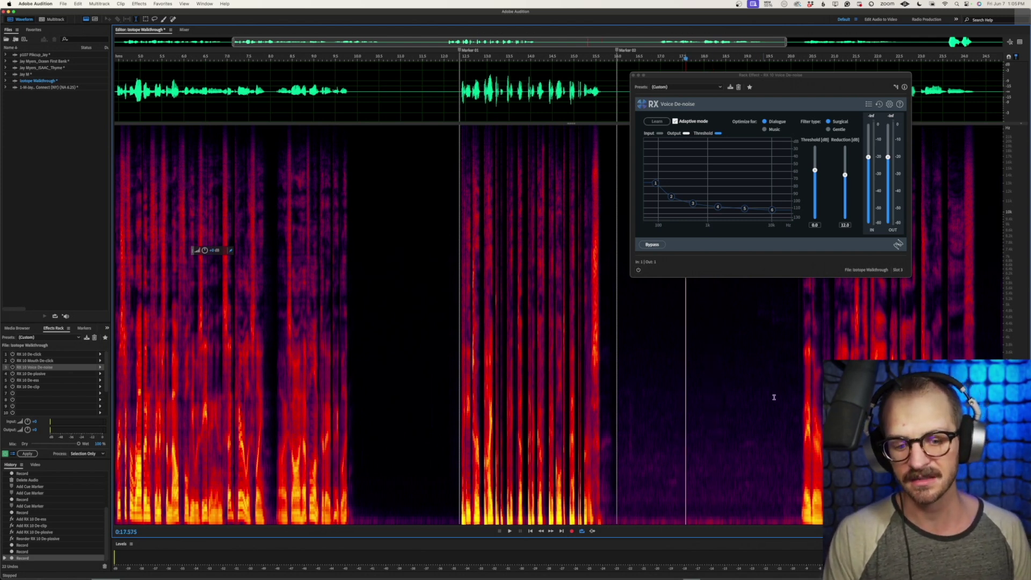
key("space")
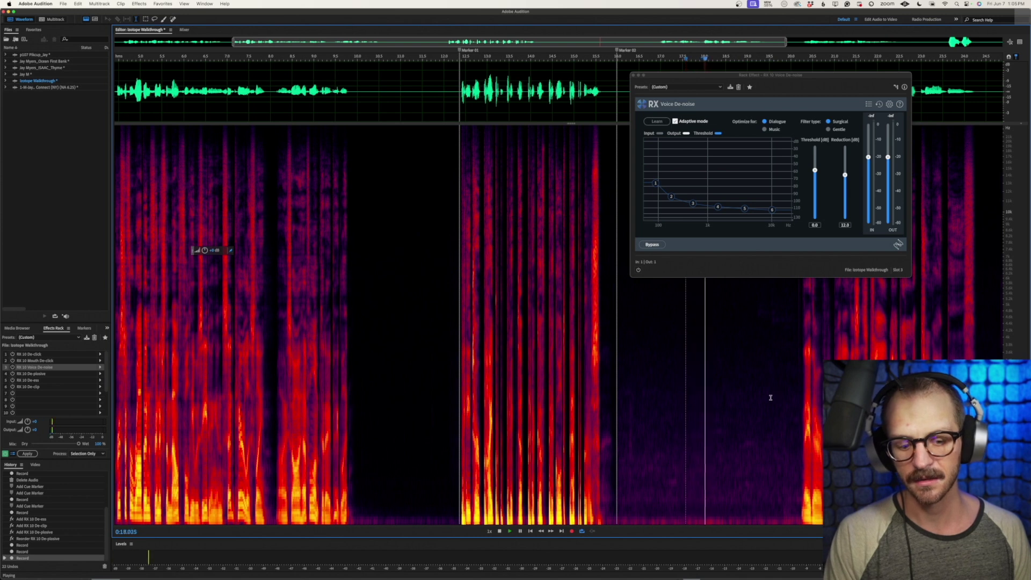
Enable Voice De-noise and Mouth De-click, then replay from the quiet gap near 17.8 s
left_click(637, 269)
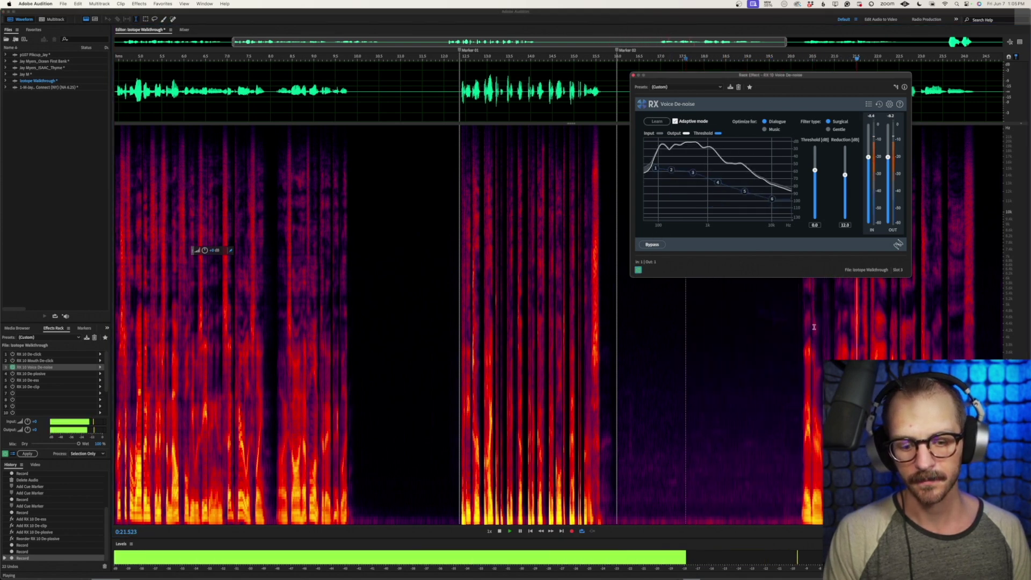
left_click(12, 360)
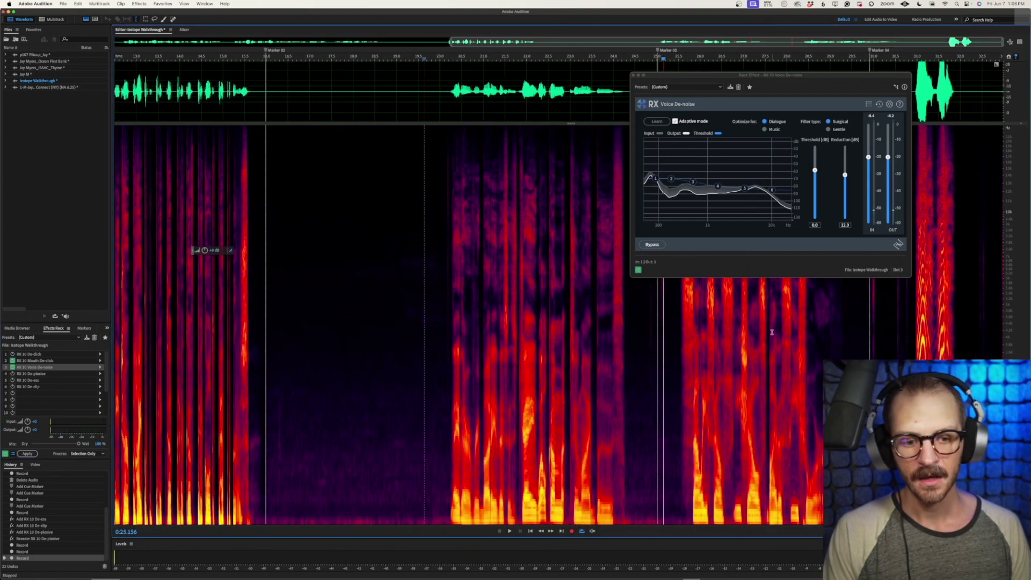
key("space")
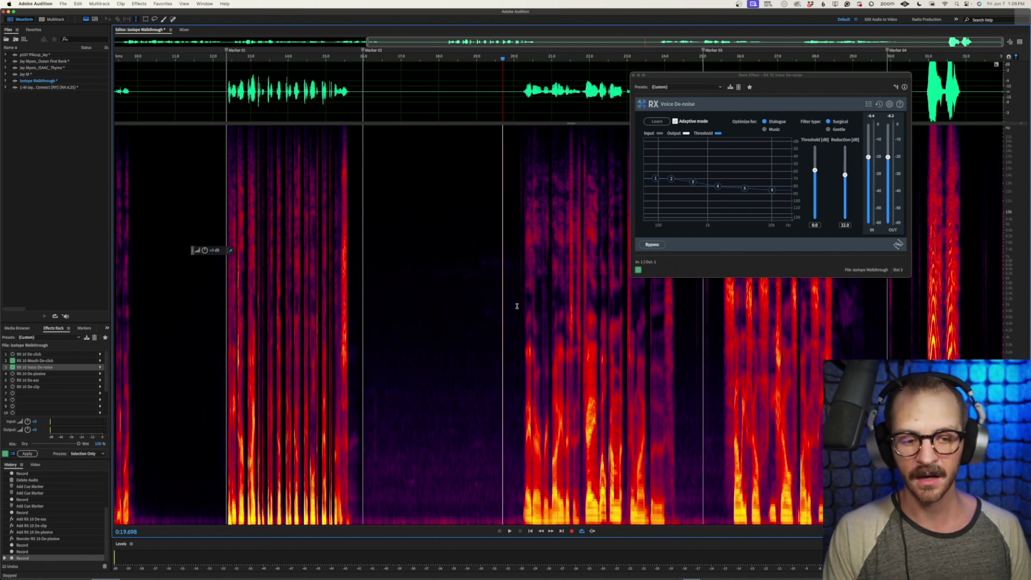
left_click(430, 381)
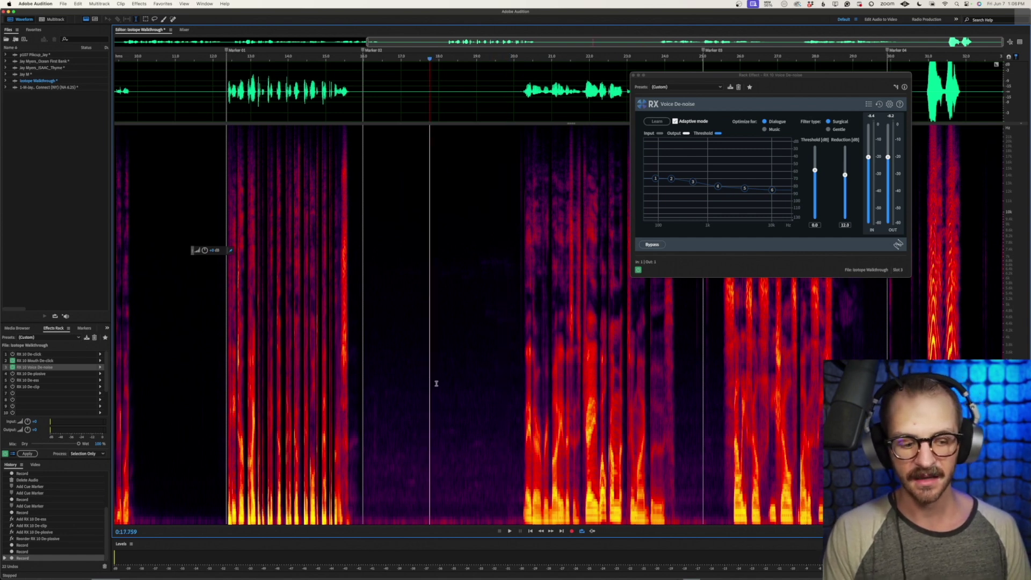
left_click(408, 379)
key("space")
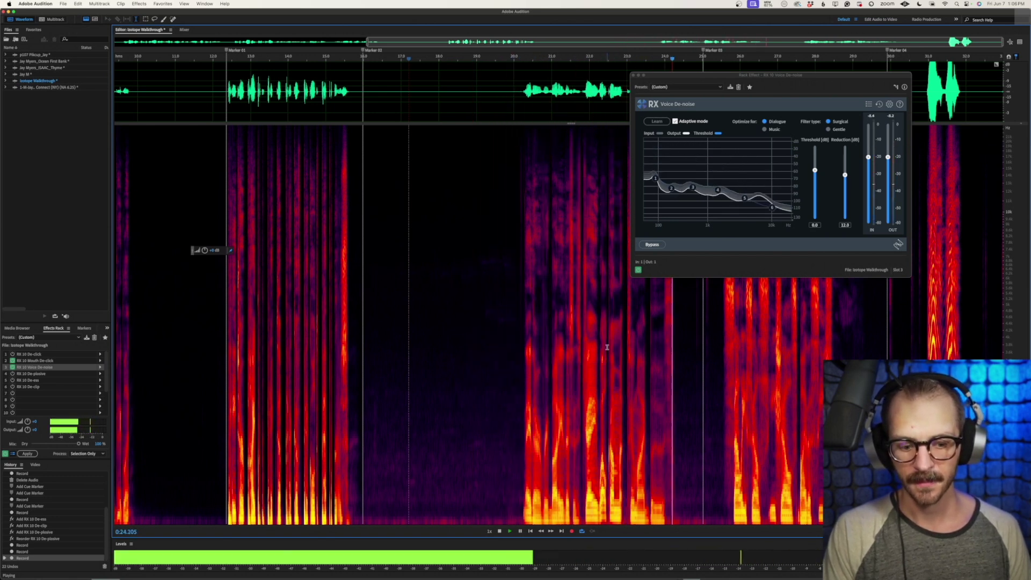
key("space")
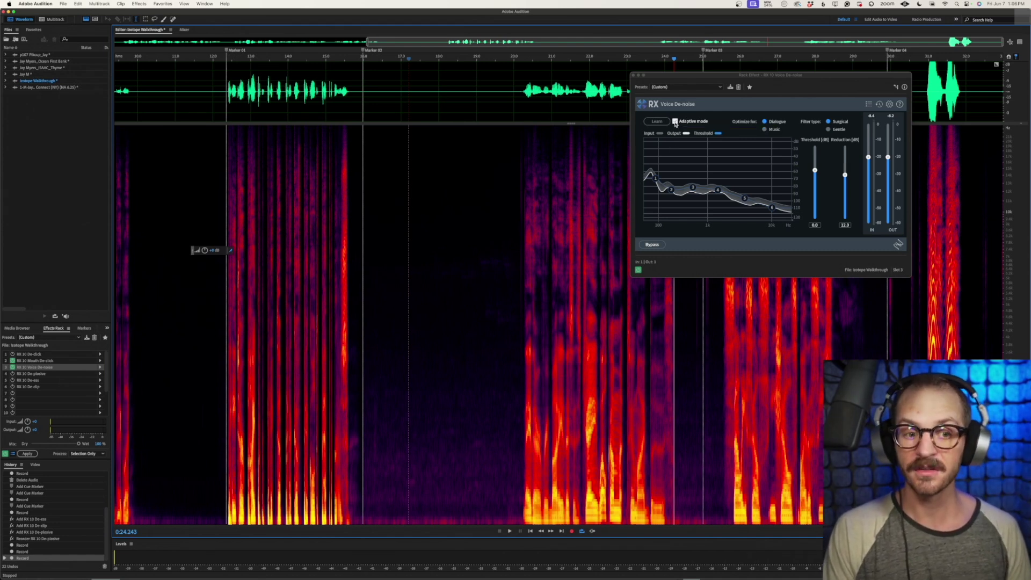
Turn off Adaptive mode, learn a noise profile from the 17.0–19.8 s gap, and play it
left_click(675, 121)
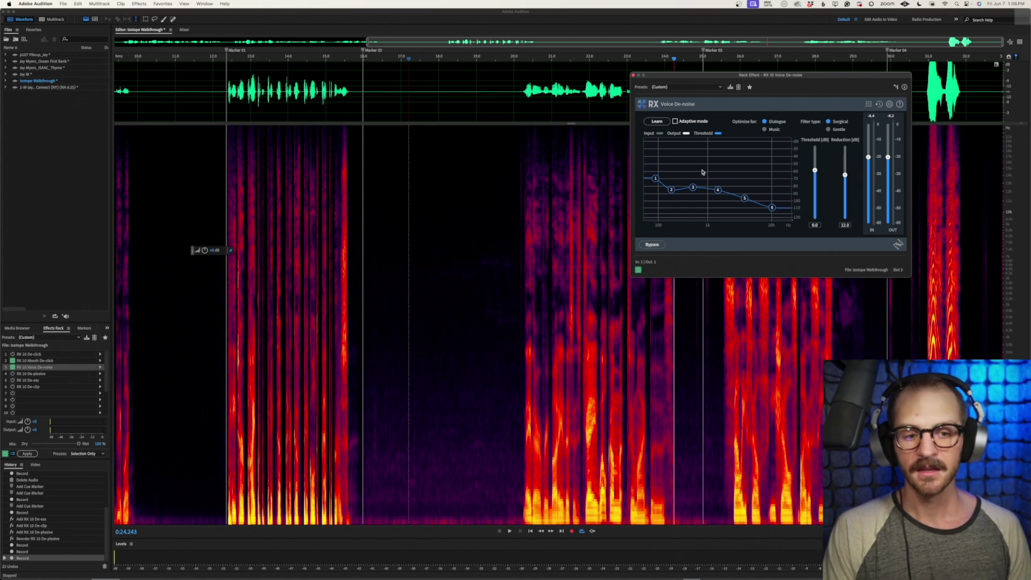
left_click_drag(389, 328, 494, 333)
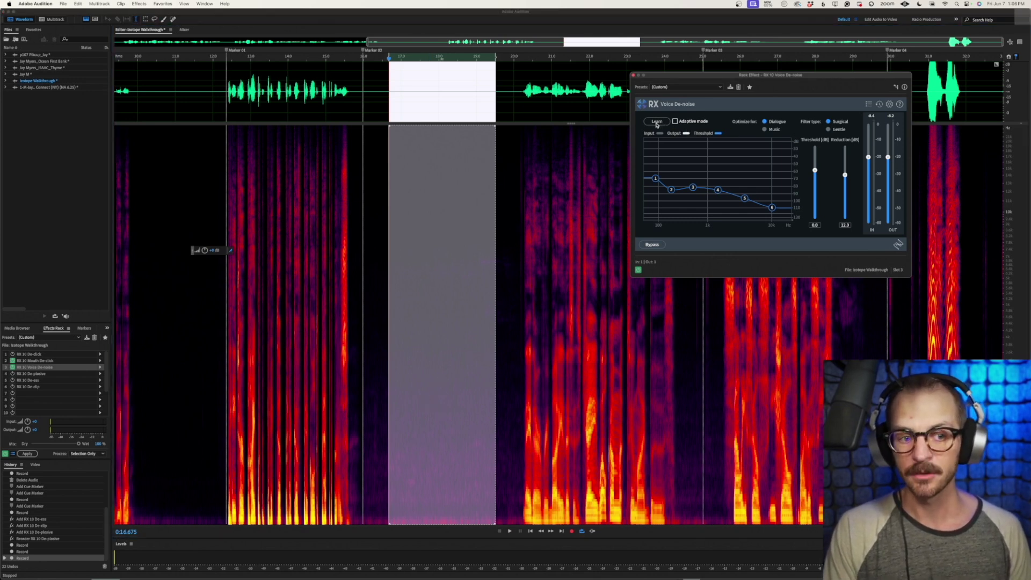
left_click(656, 125)
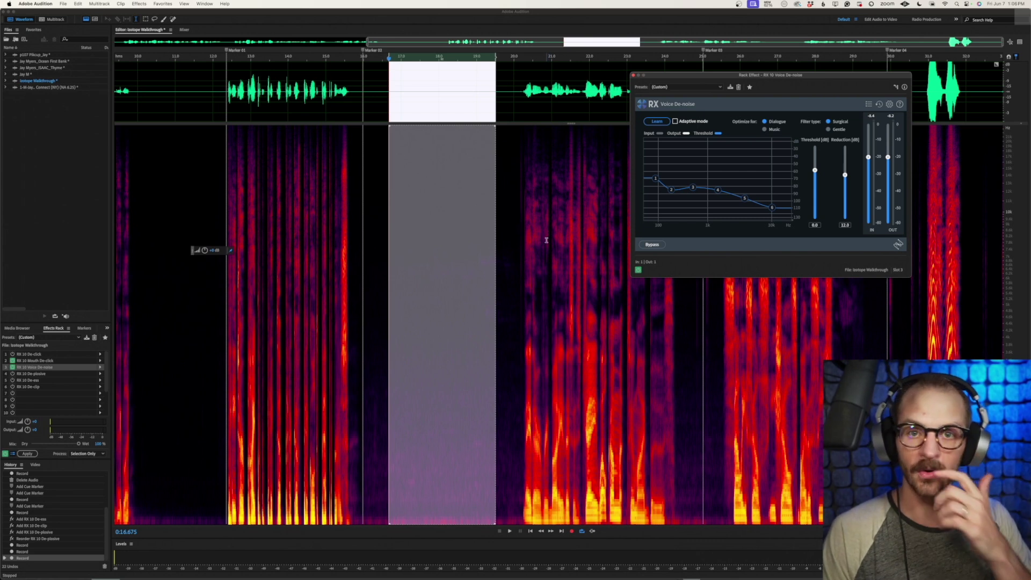
left_click(582, 532)
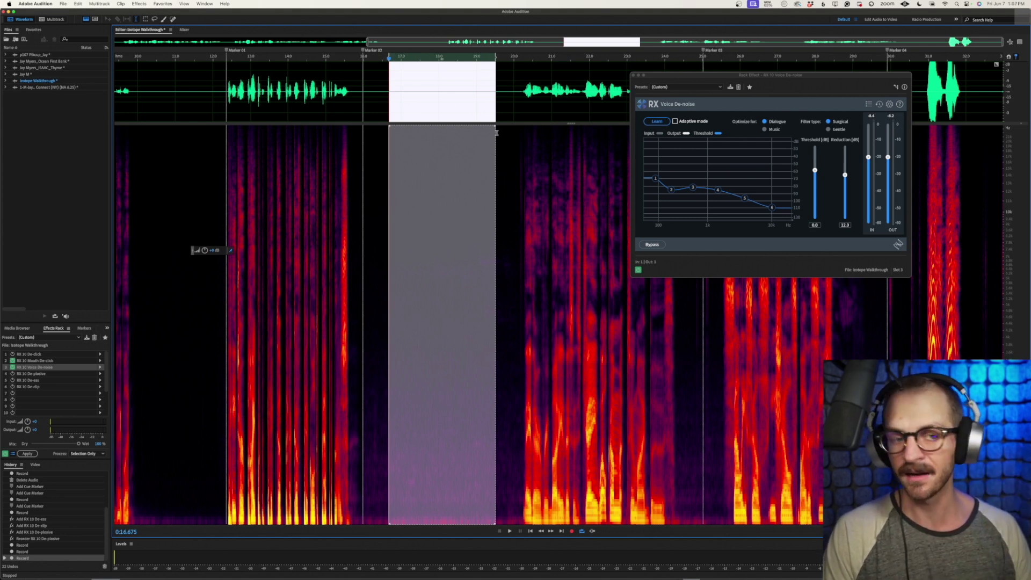
key("space")
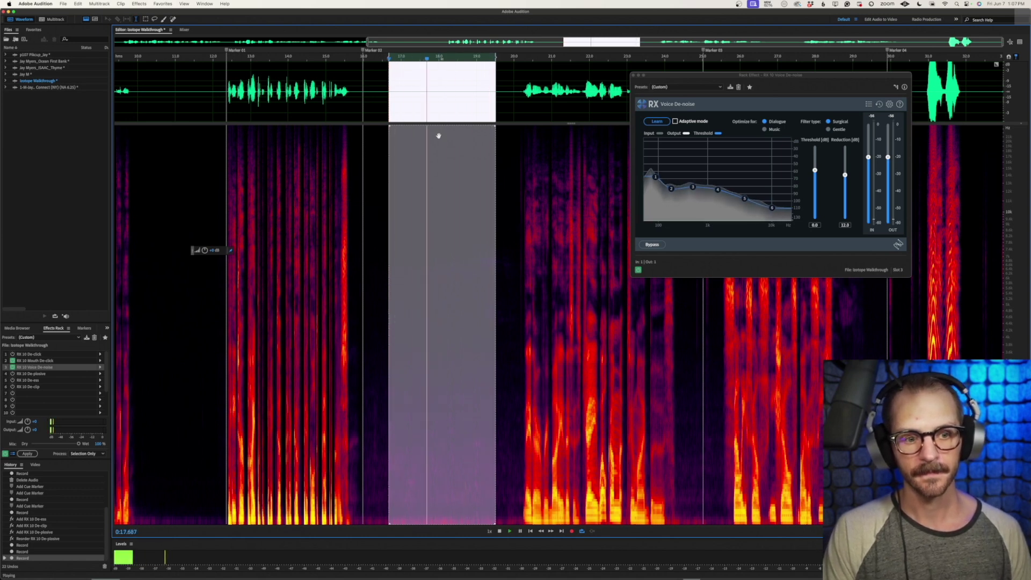
key("space")
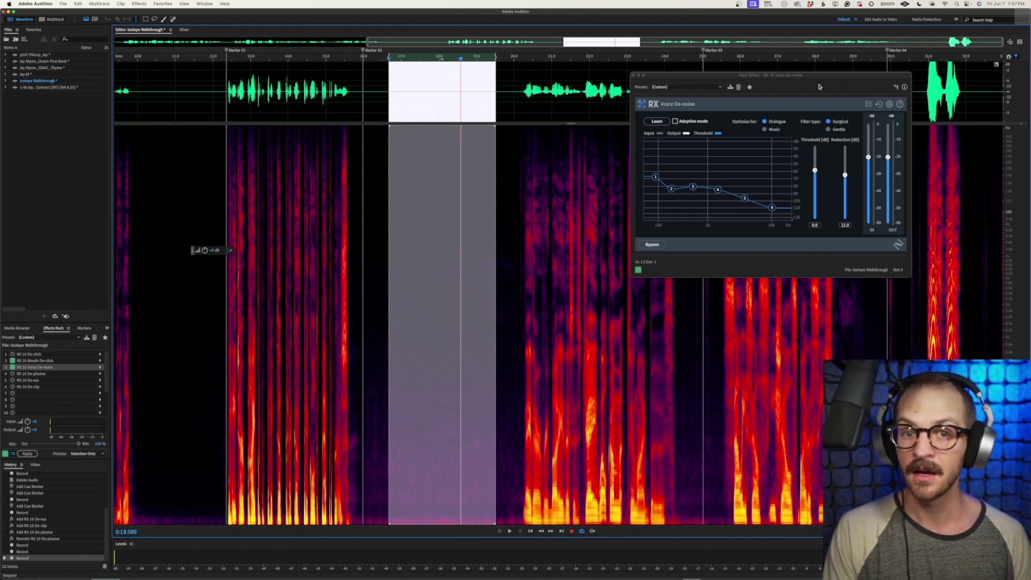
Try raising and lowering the Voice De-noise threshold, then set Reduction to 12 dB
left_click_drag(822, 76, 722, 99)
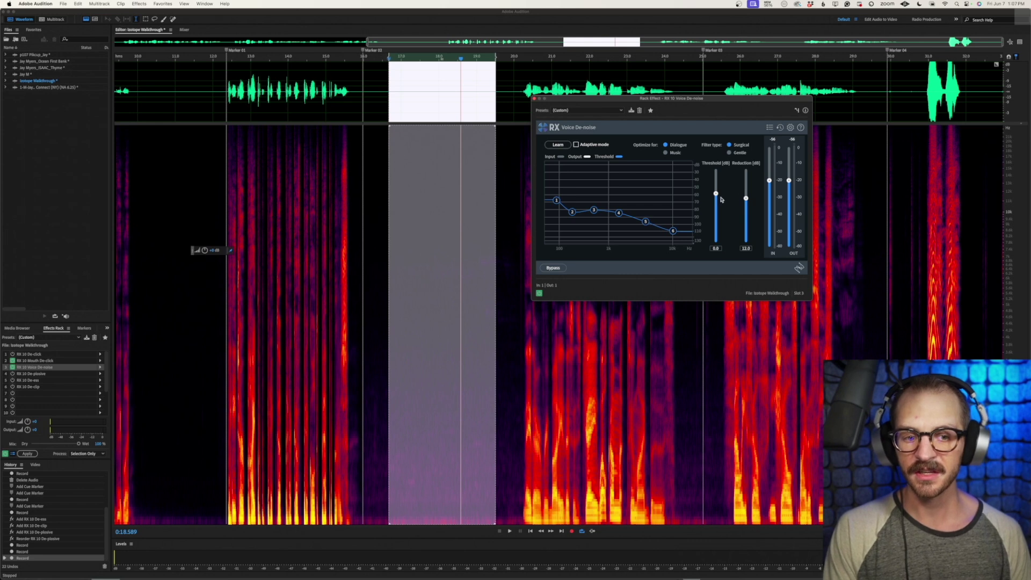
left_click_drag(715, 193, 715, 172)
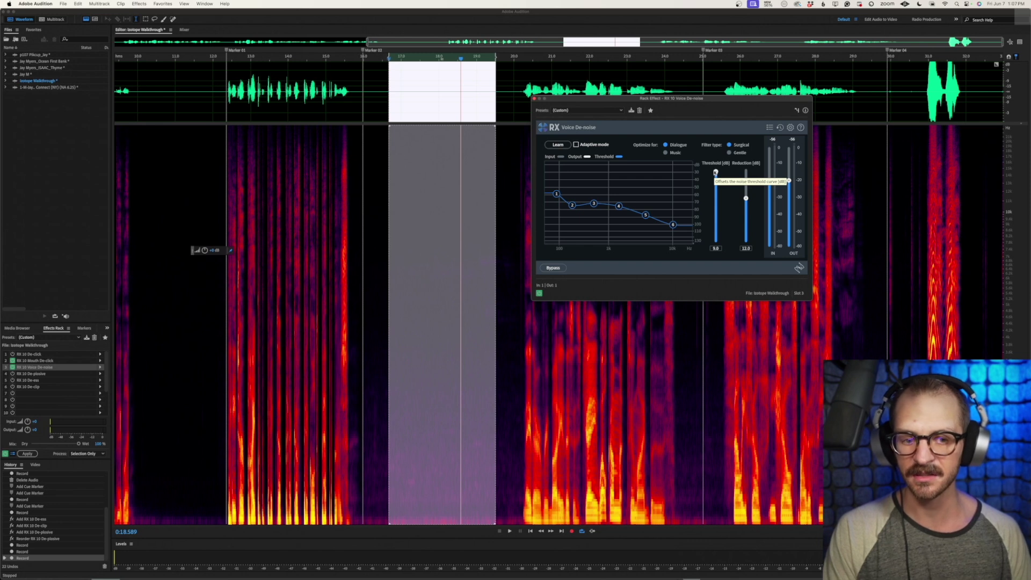
left_click_drag(715, 172, 745, 229)
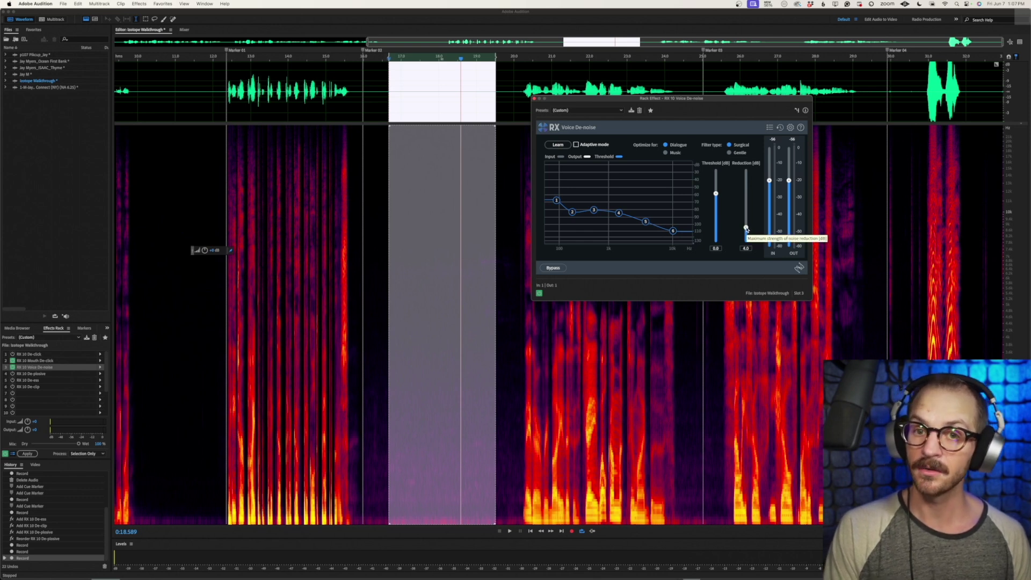
left_click_drag(746, 229, 746, 200)
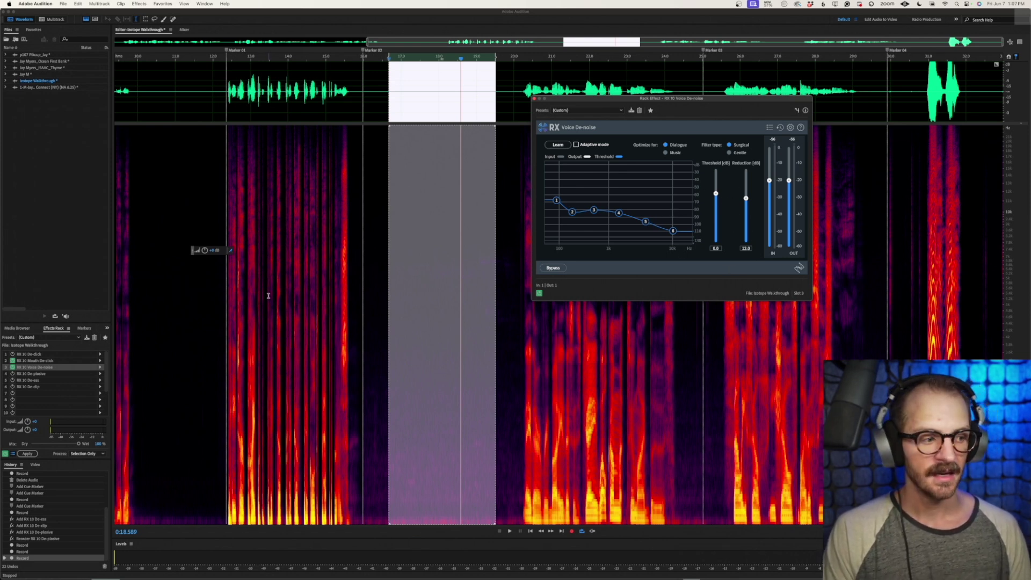
Learn a new Voice De-noise profile from the 10.6–11.9 s gap and play the result
scroll(231, 252, "left", 1)
left_click_drag(181, 142, 231, 161)
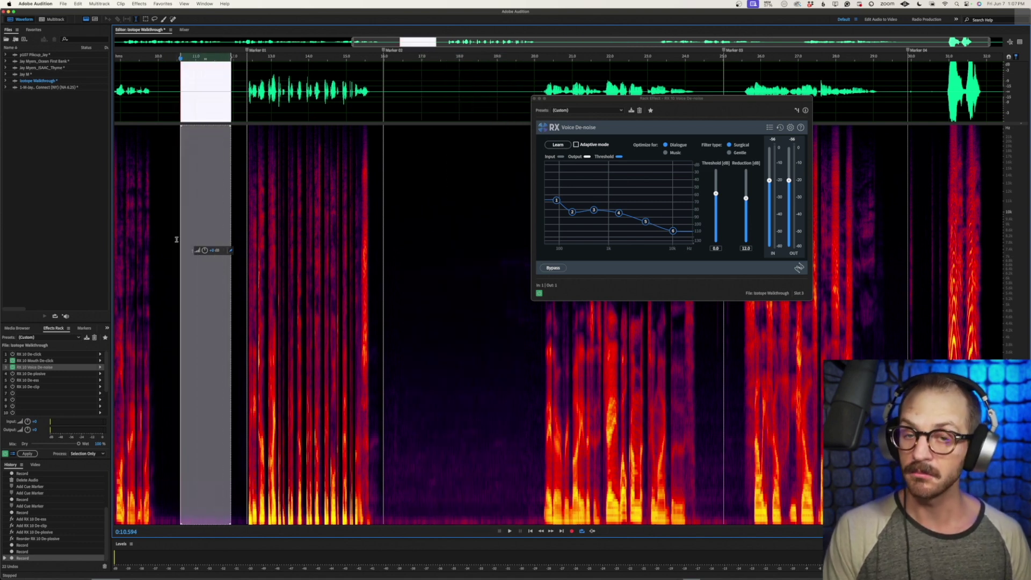
left_click(558, 145)
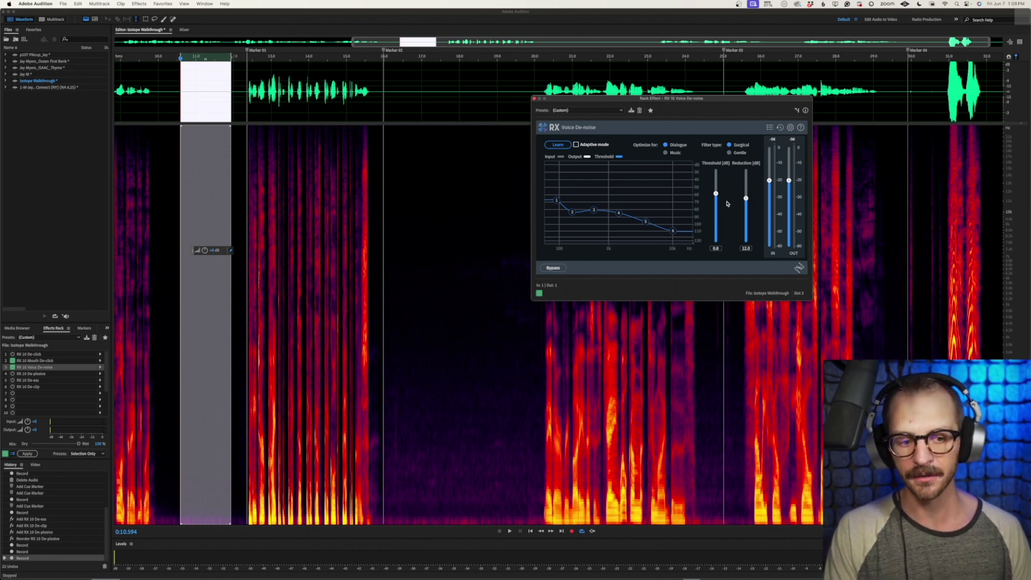
key("space")
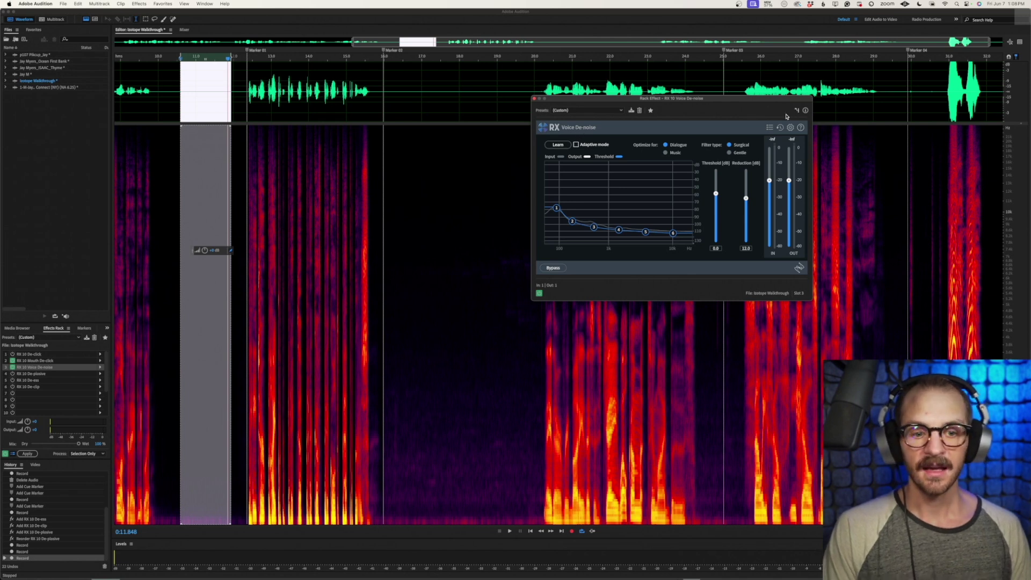
Close and bypass Voice De-noise, then open the RX 10 De-plosive controls beside the waveform
left_click(533, 98)
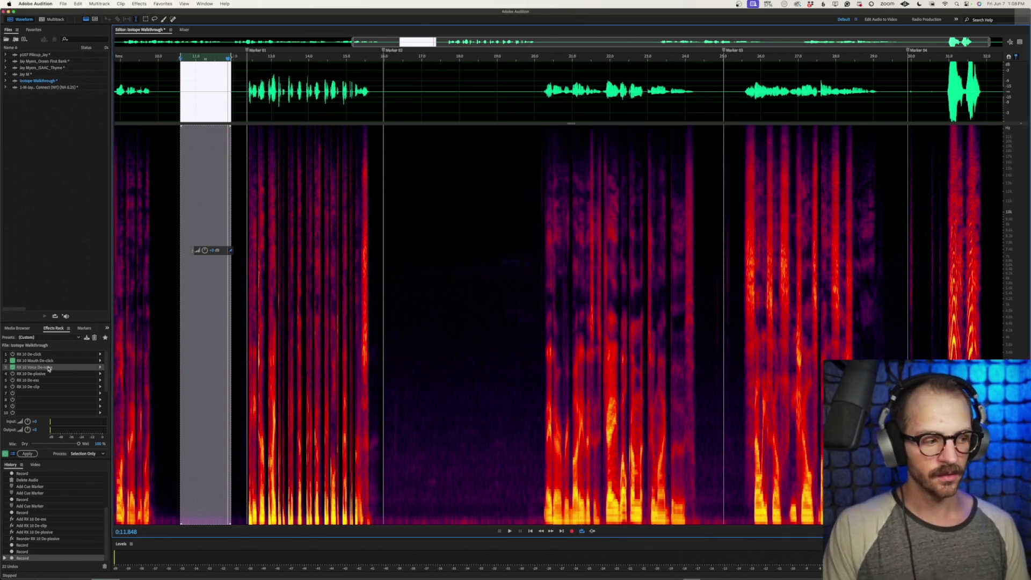
left_click(13, 368)
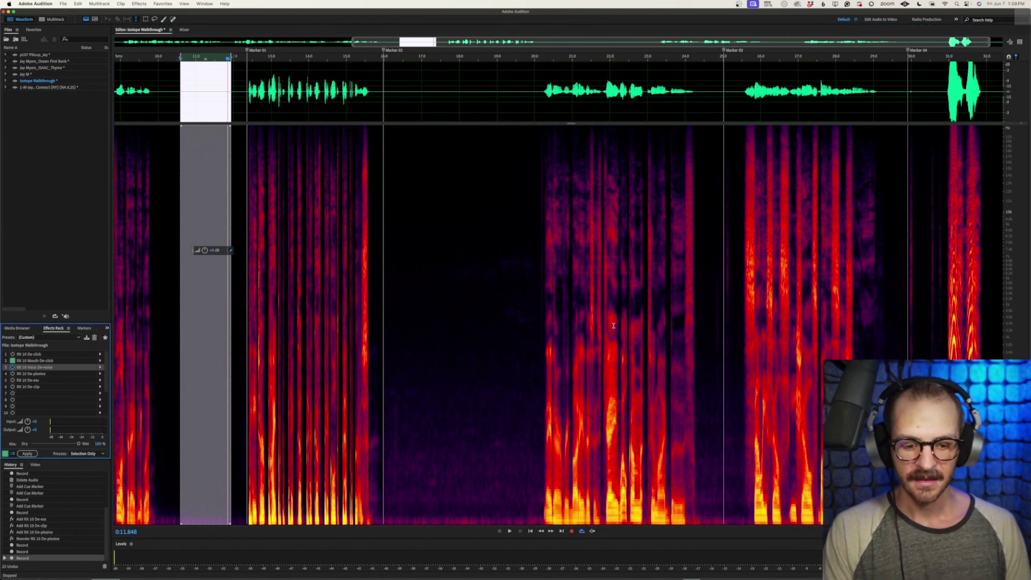
left_click(55, 374)
double_click(54, 374)
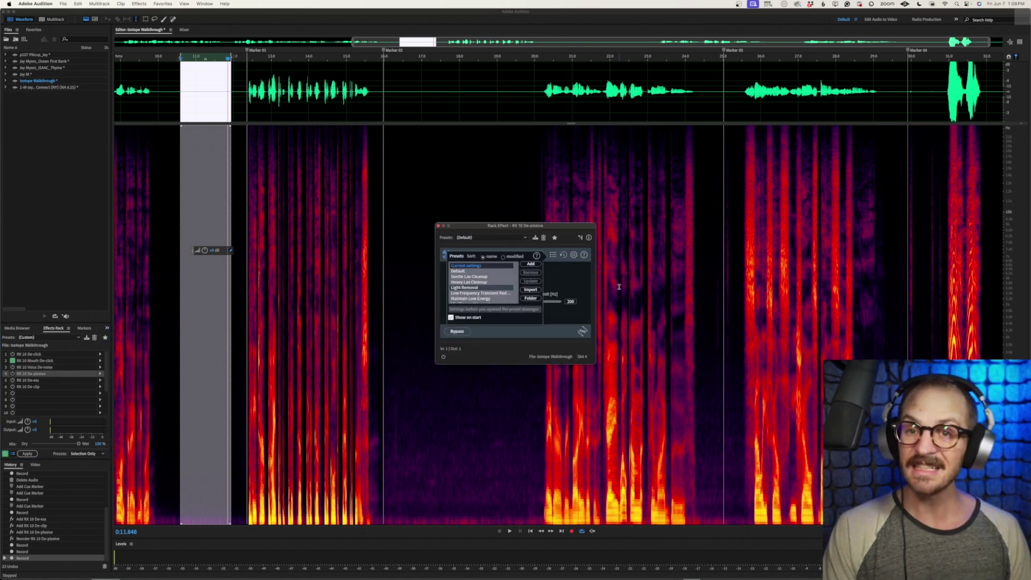
left_click(553, 255)
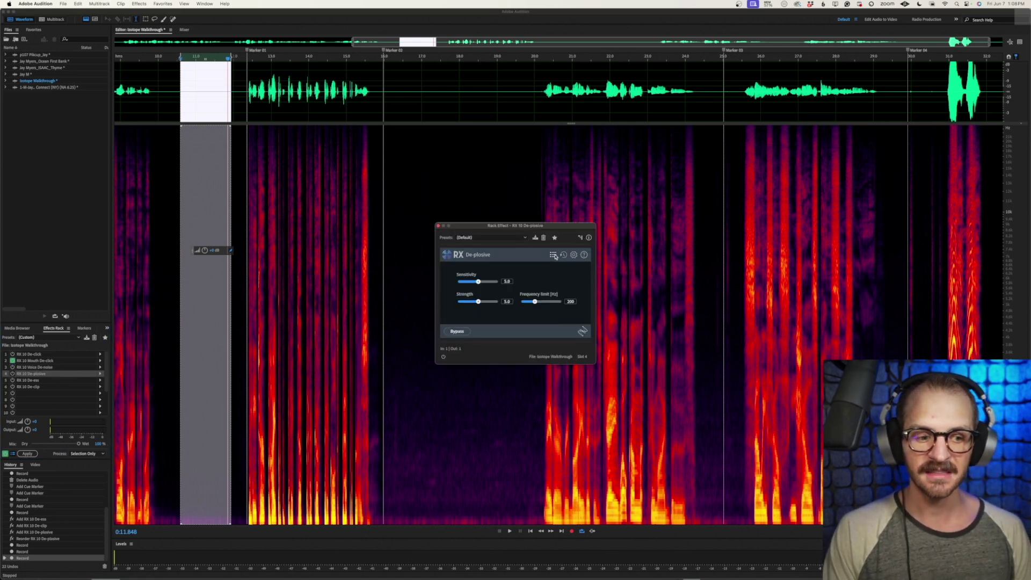
left_click_drag(570, 232, 653, 210)
scroll(900, 242, "down", 3)
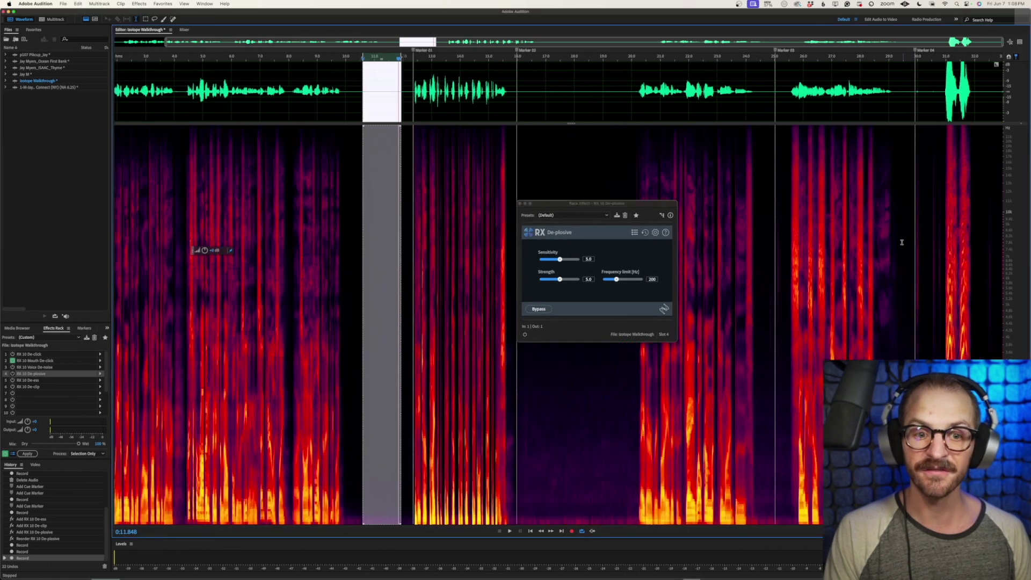
scroll(807, 160, "up", 4)
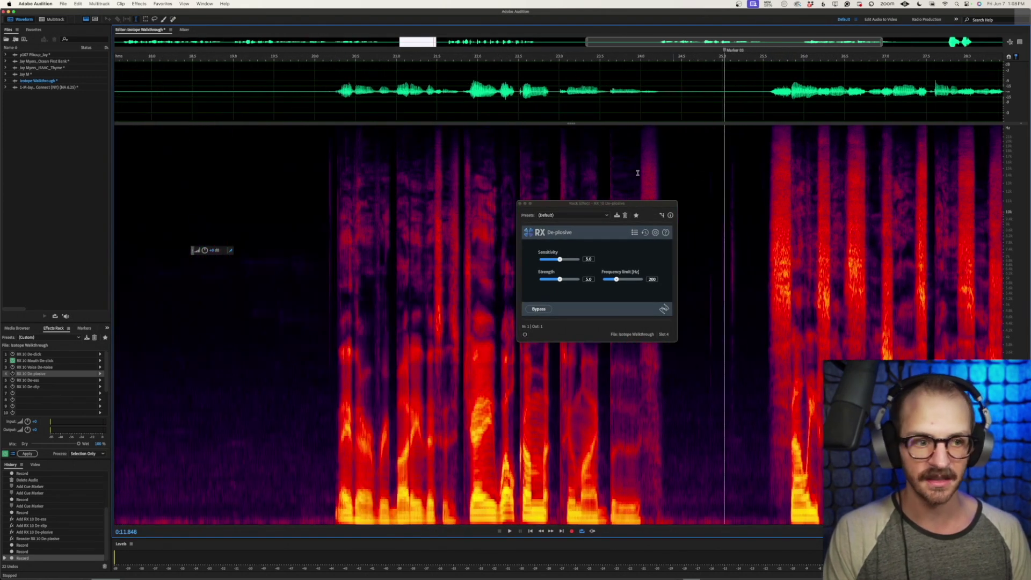
Start playback, resize the waveform and spectrogram panes, and move the De-plosive window aside
key("space")
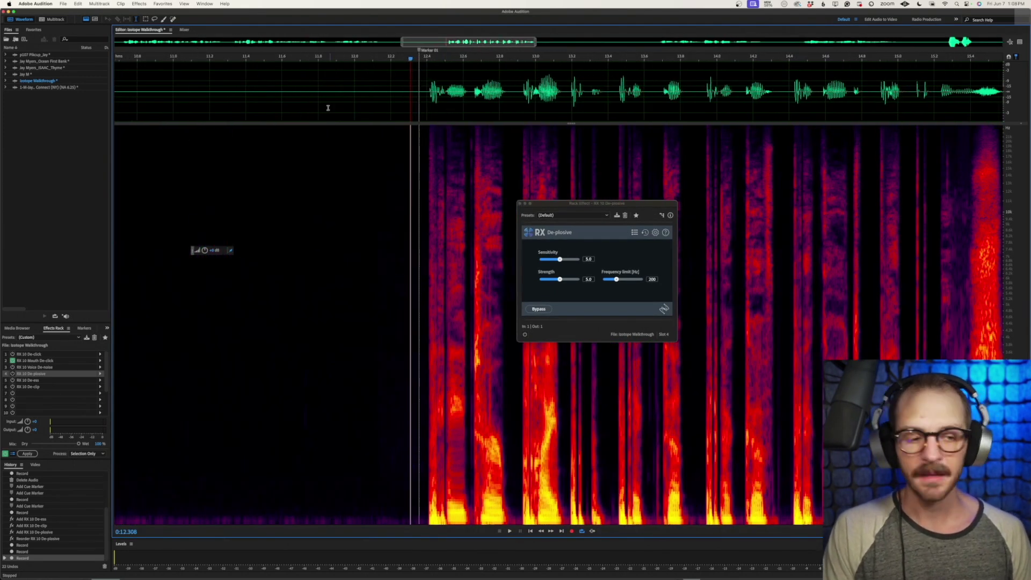
left_click_drag(574, 127, 580, 311)
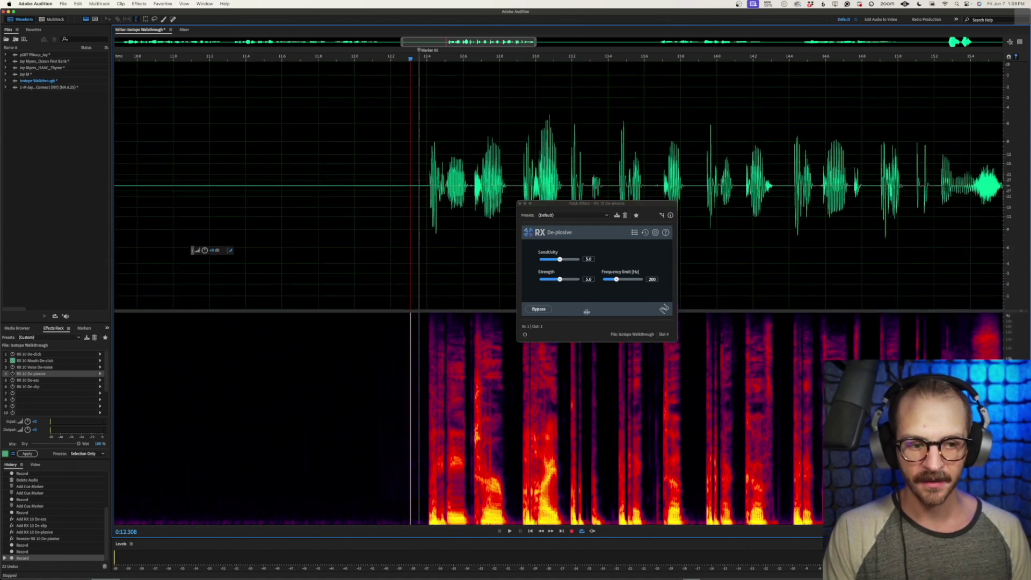
left_click_drag(640, 201, 316, 145)
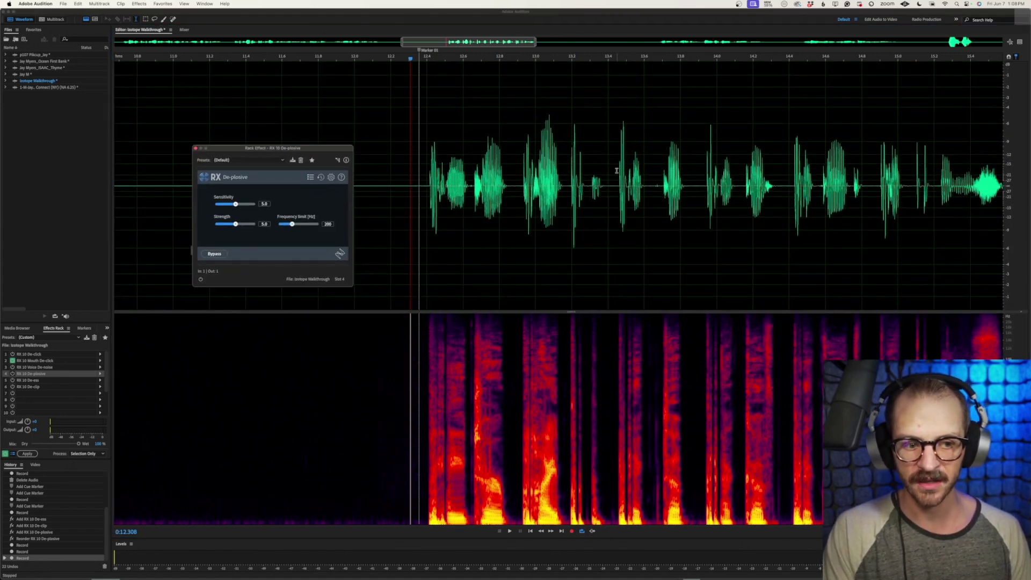
Play the phrase from 0:12.34 and select just the short plosive burst
left_click(417, 187)
scroll(556, 211, "down", 3)
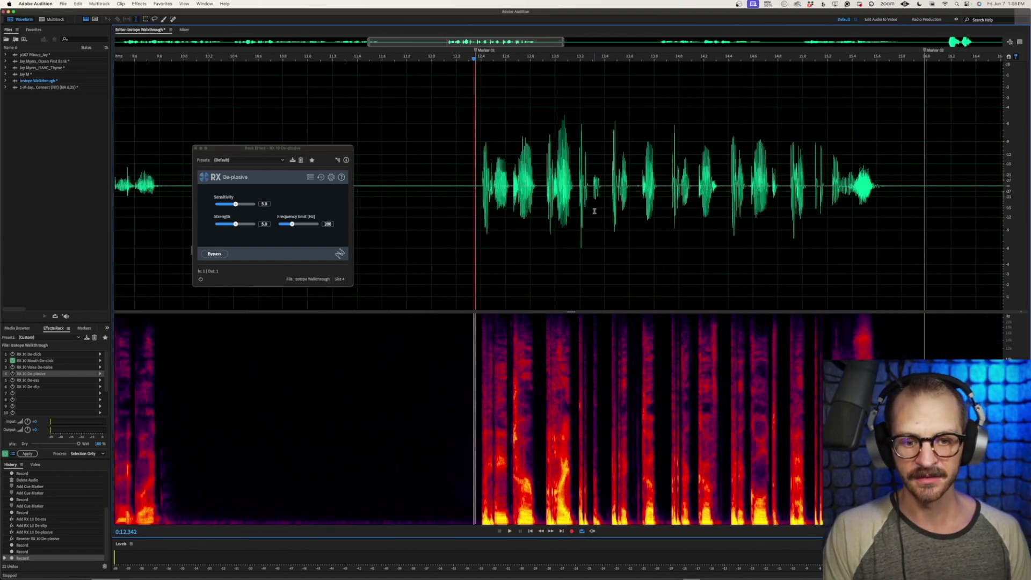
key("space")
key("space")
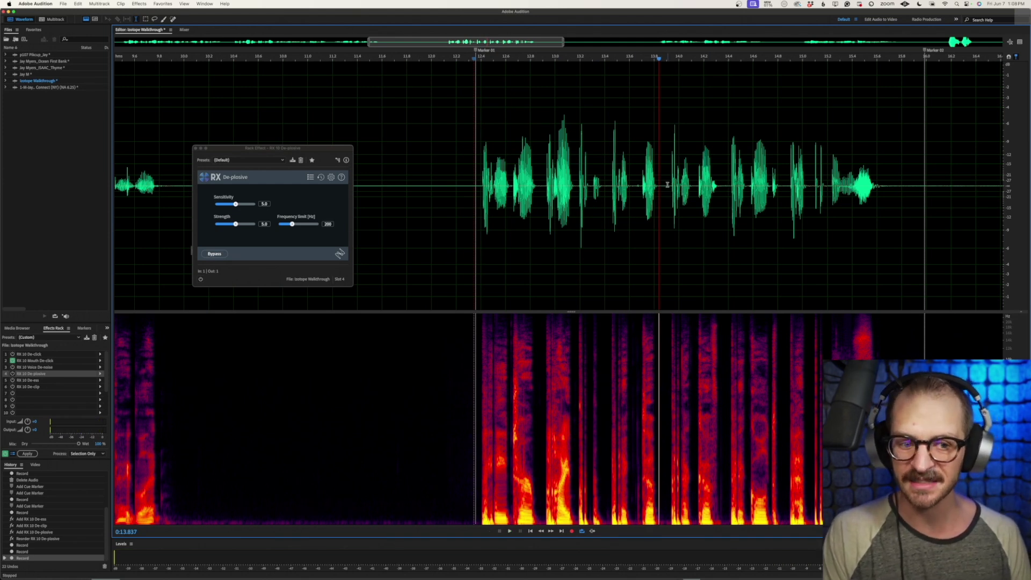
mouse_move(670, 185)
left_mouse_down()
mouse_move(688, 186)
mouse_move(665, 188)
left_mouse_up()
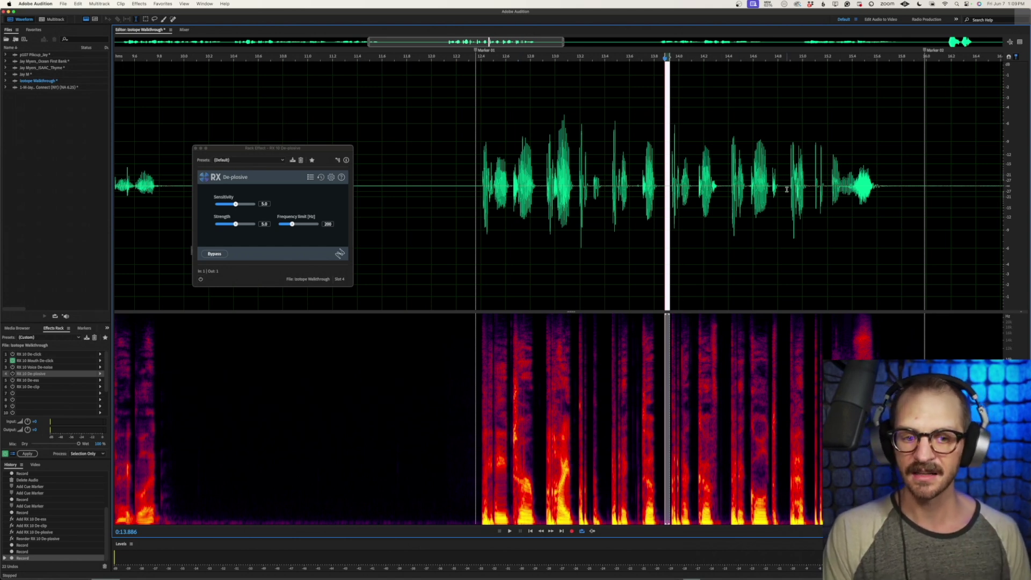
left_click_drag(787, 190, 806, 191)
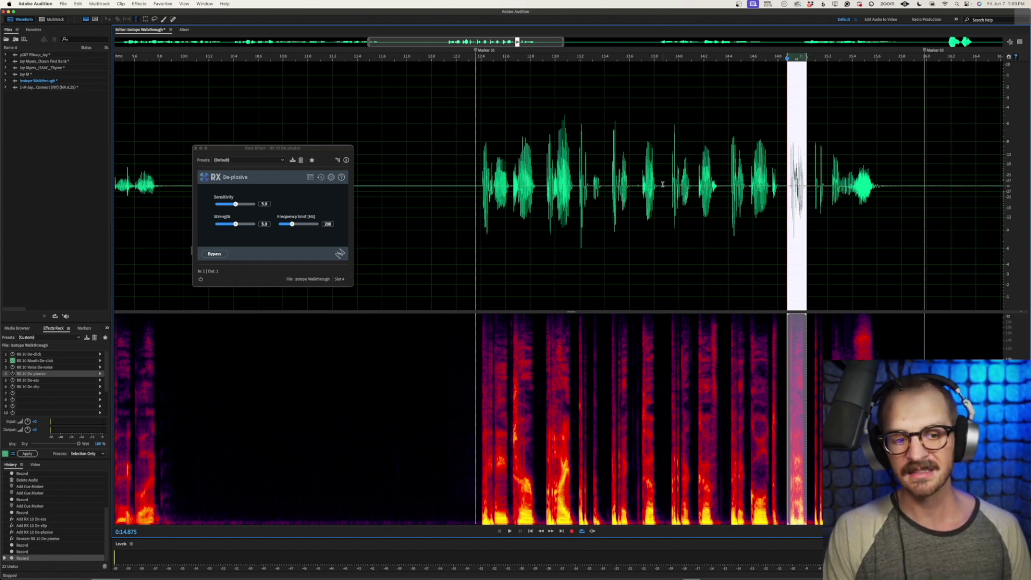
left_click_drag(666, 185, 691, 186)
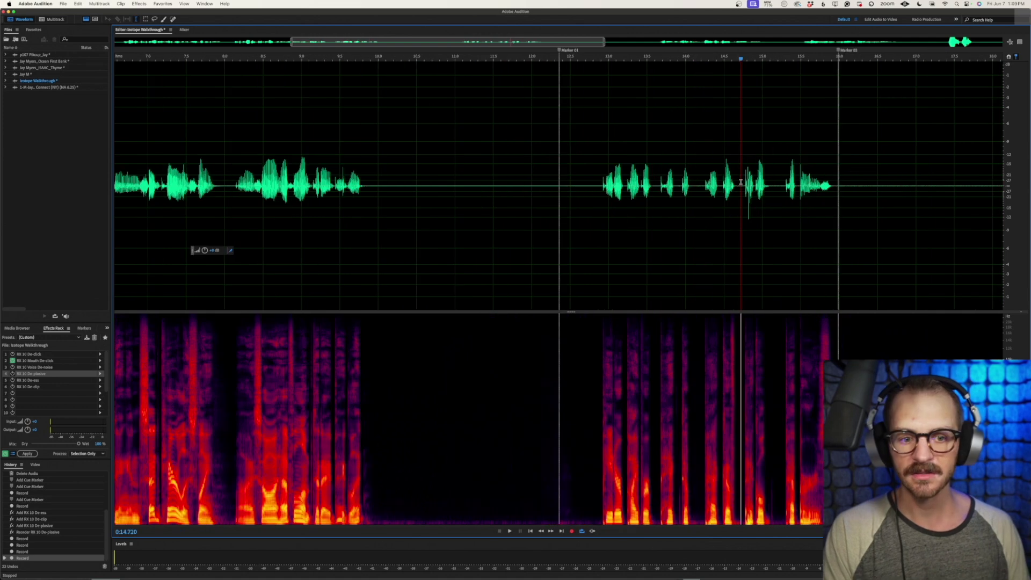
Apply the effects rack to the plosive burst near 14.7 s and play back the treated phrase
left_click_drag(741, 185, 753, 185)
left_click(27, 453)
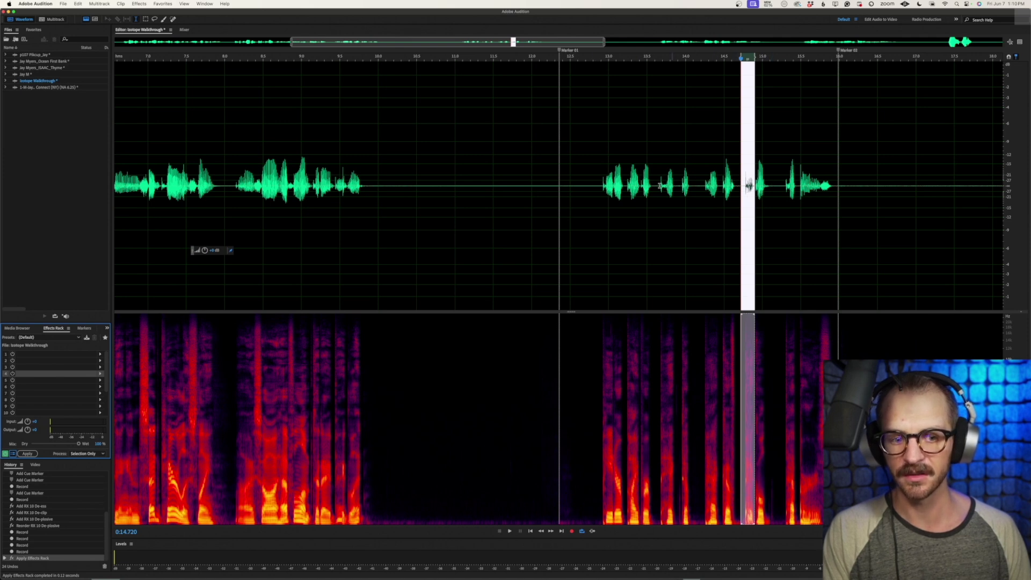
left_click(596, 181)
key("space")
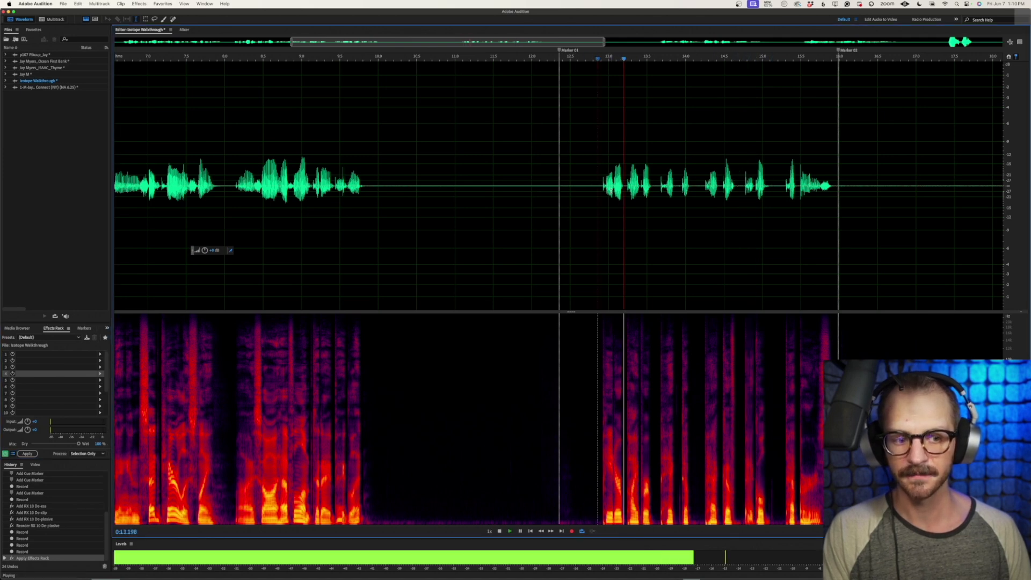
left_click(781, 218)
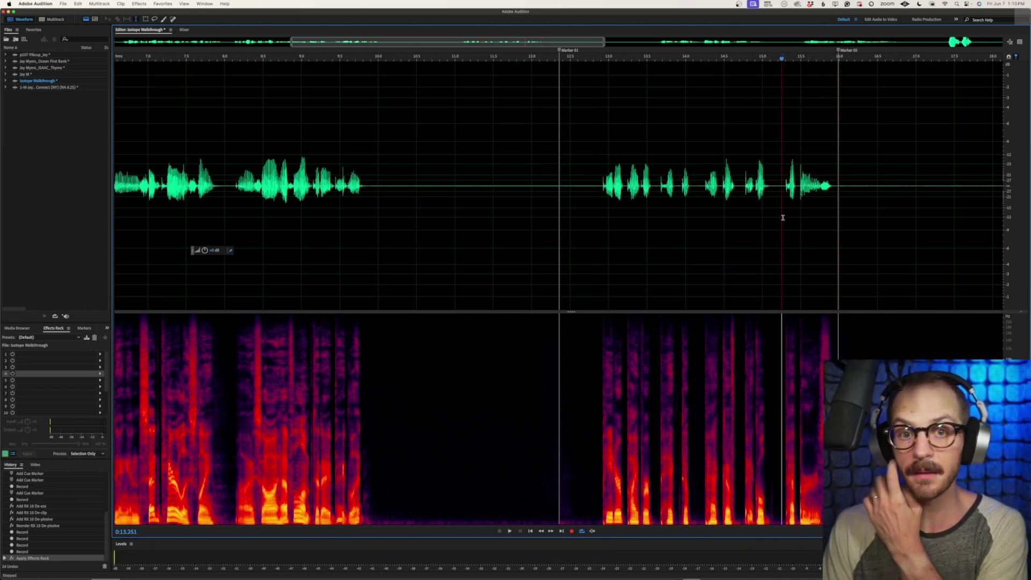
scroll(781, 215, "down", 1)
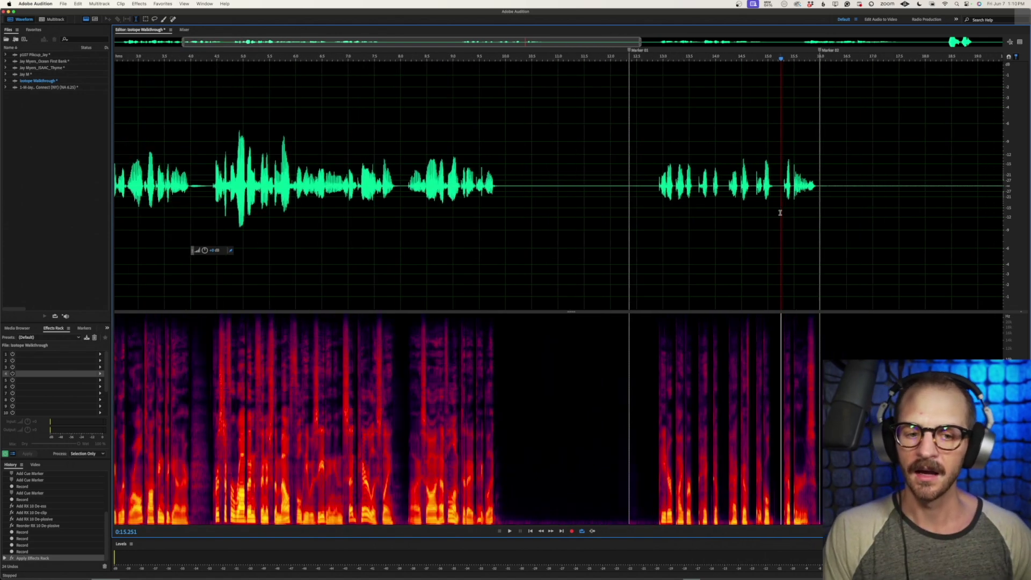
scroll(783, 213, "down", 1)
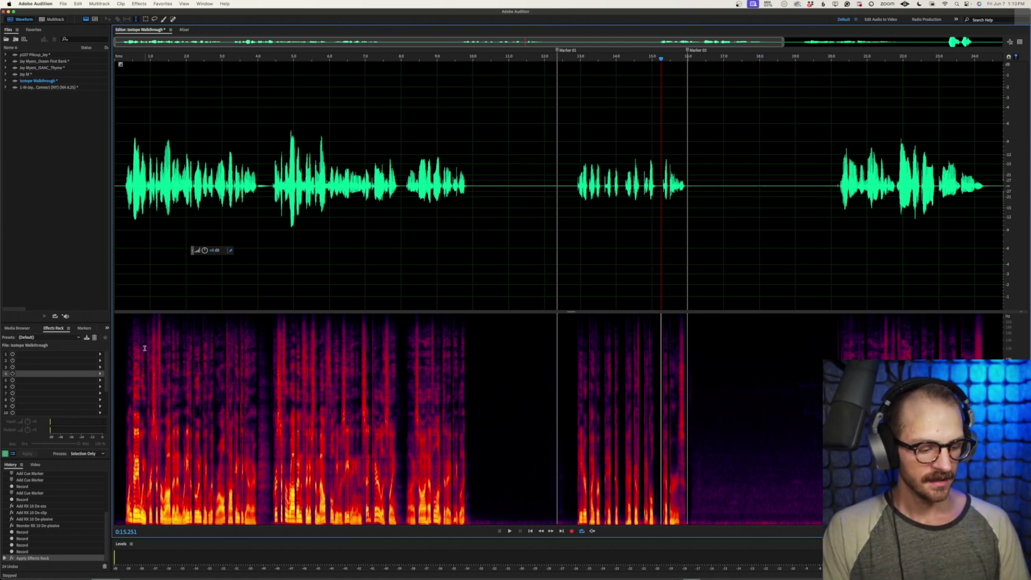
Undo the rack application and open the RX 10 De-ess settings beside the later phrase
key("super+z")
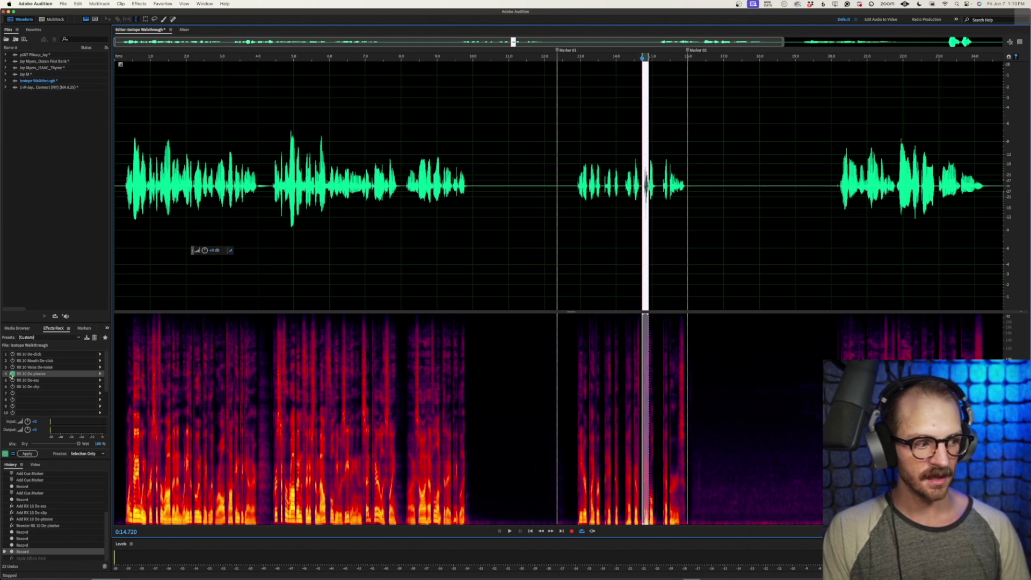
double_click(22, 380)
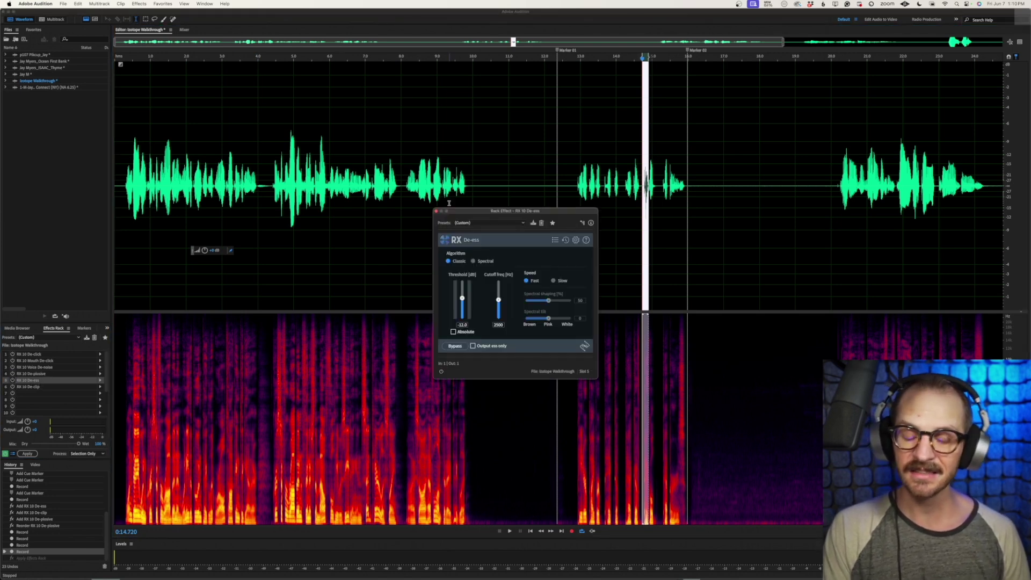
left_click_drag(561, 208, 732, 159)
scroll(850, 271, "right", 5)
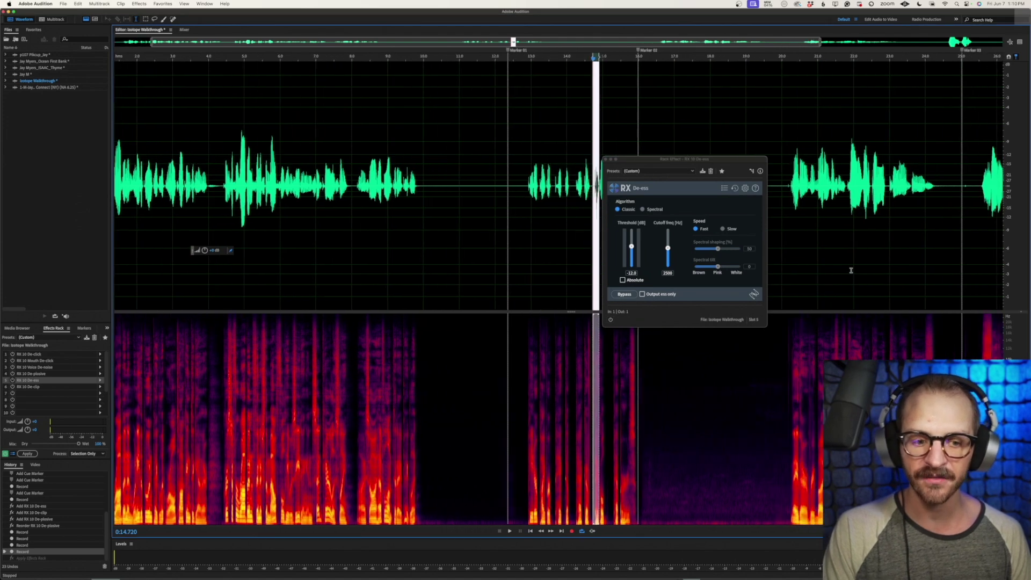
scroll(850, 271, "right", 3)
left_click(853, 267)
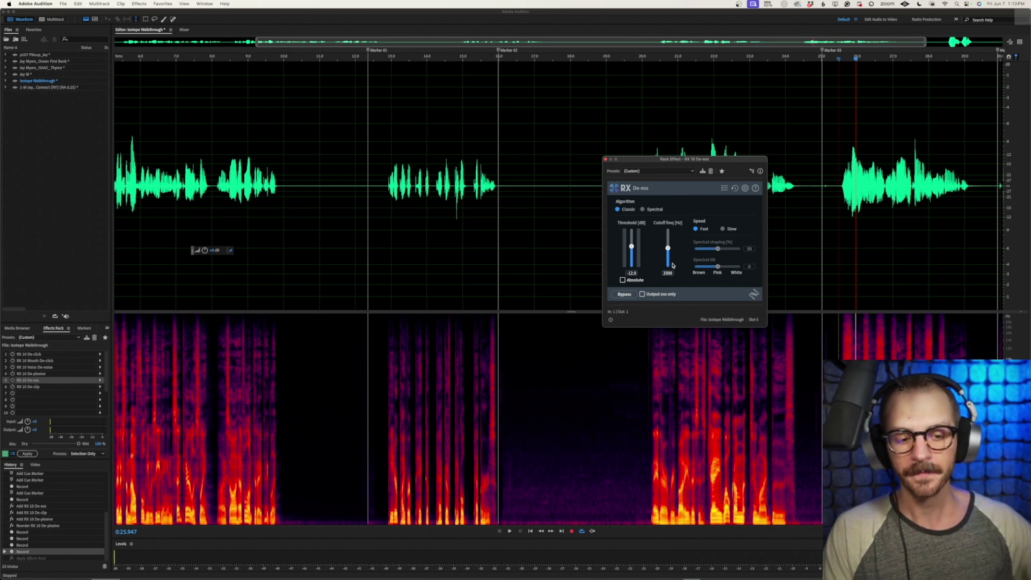
Raise the De-ess cutoff frequency from 3560 Hz to 4380 Hz
left_click_drag(668, 250, 670, 245)
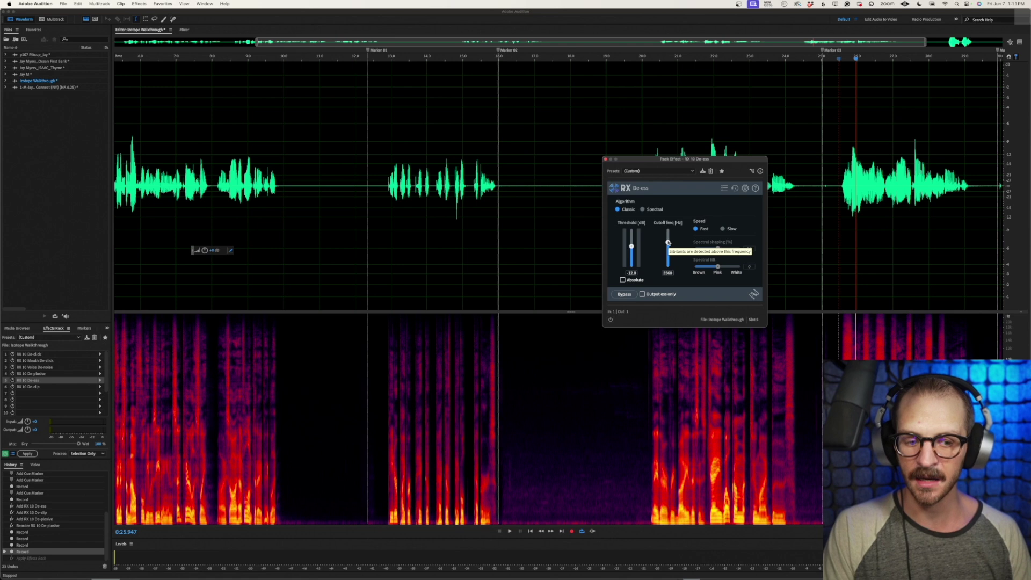
left_click_drag(668, 243, 670, 245)
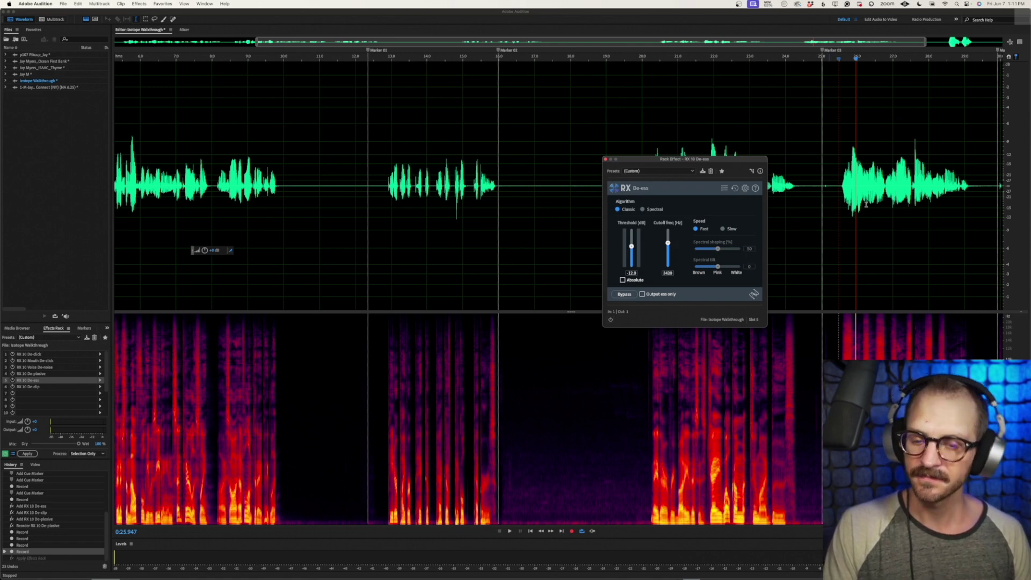
left_click(839, 191)
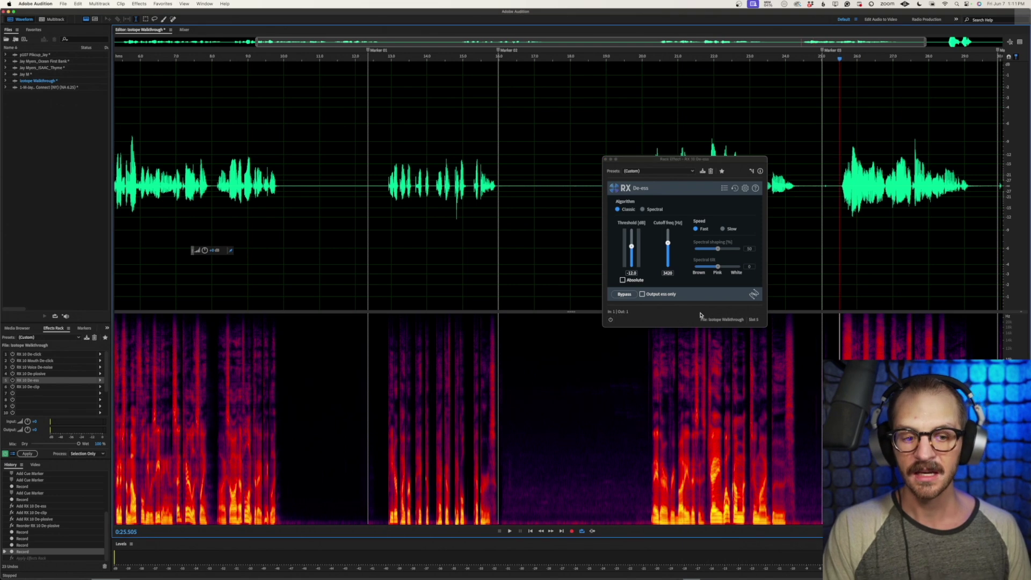
Toggle De-ess Output ess only on and off while playing the phrase near 25.5 s
left_click(642, 294)
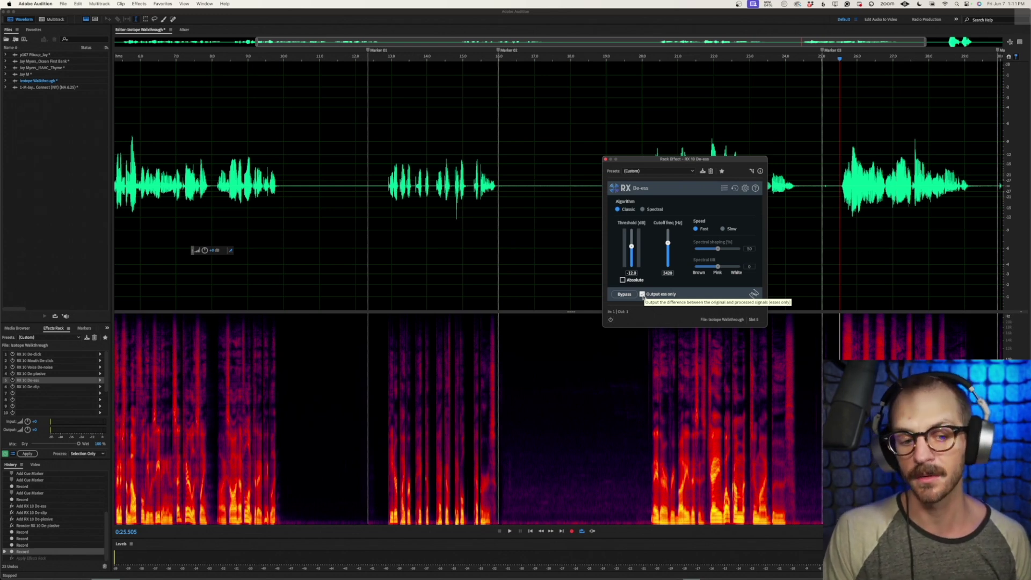
left_click(643, 295)
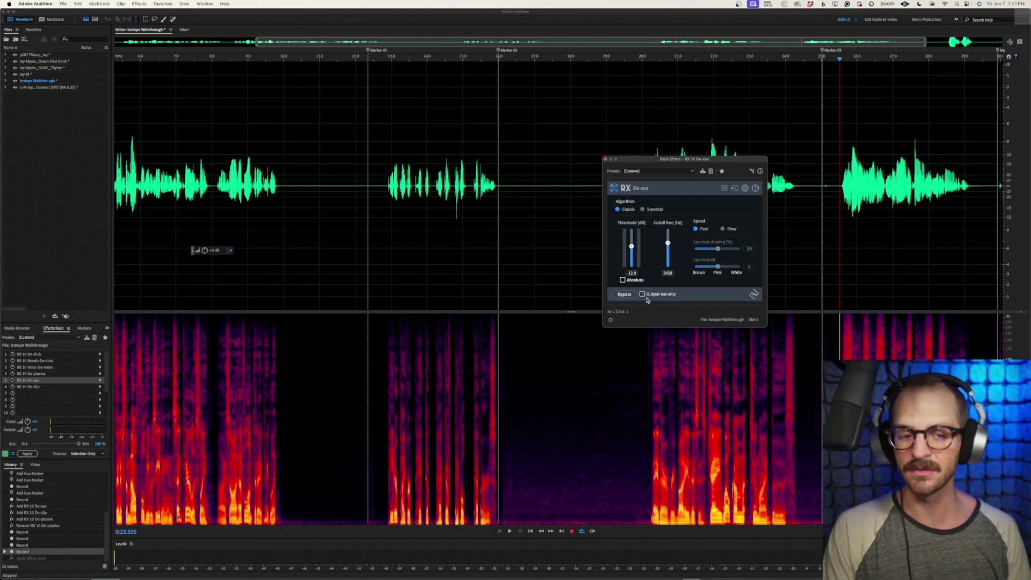
left_click(642, 295)
left_click(834, 188)
key("space")
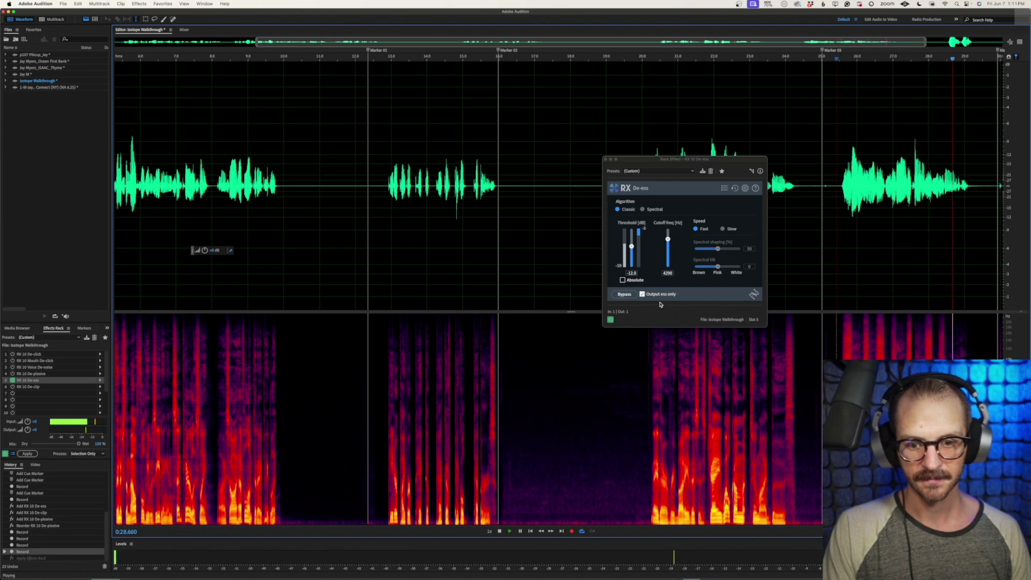
left_click(643, 294)
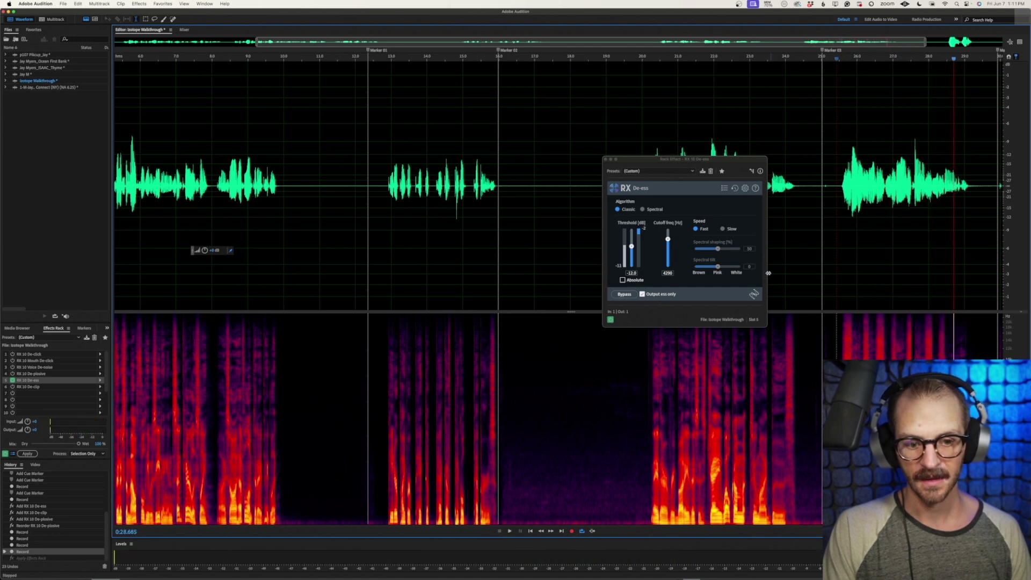
left_click(837, 188)
left_click(643, 294)
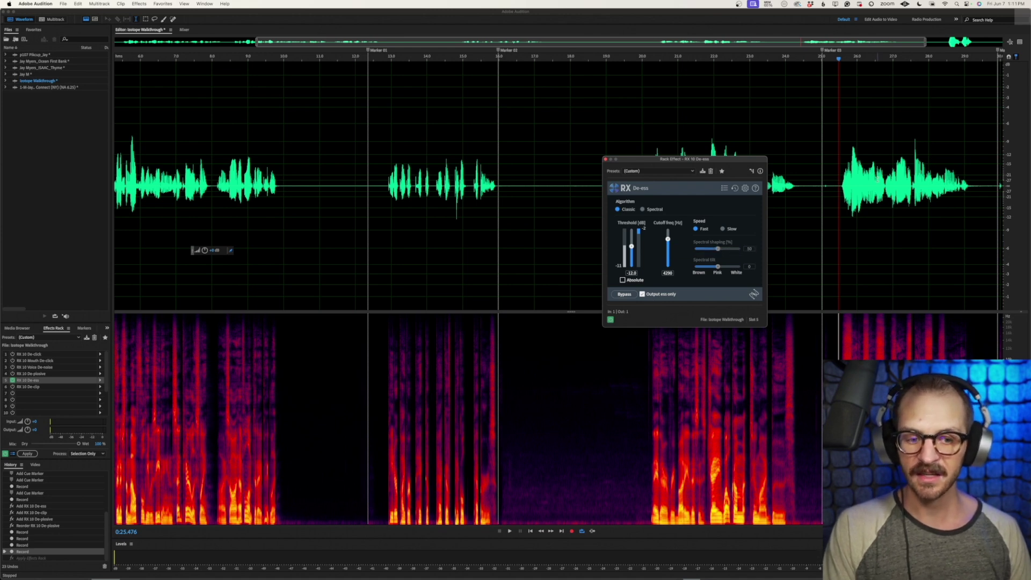
Select the 25.4–29.2 s phrase, turn off Output ess only, and set cutoff to 5200 Hz
left_click_drag(836, 186, 974, 188)
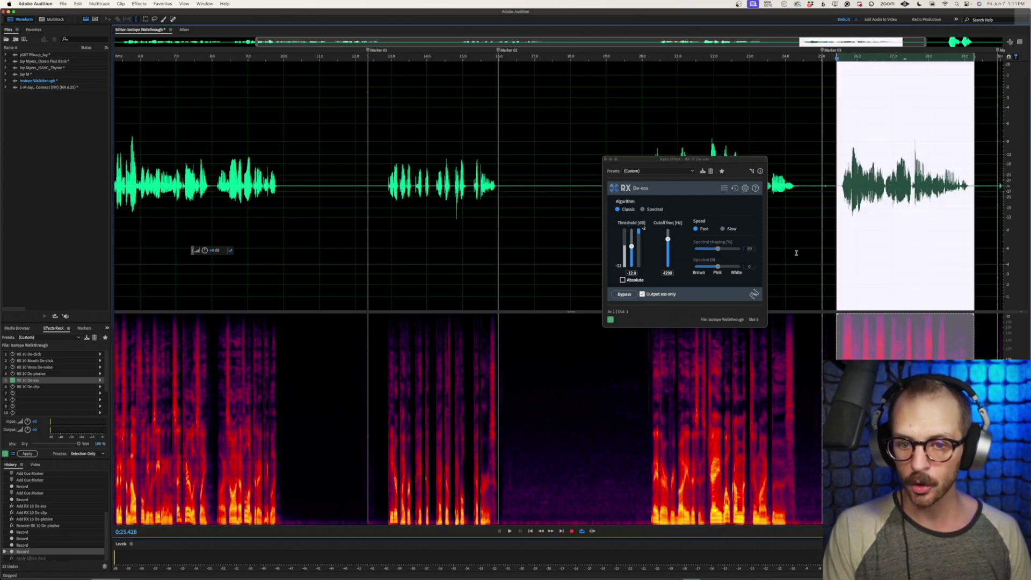
left_click(668, 240)
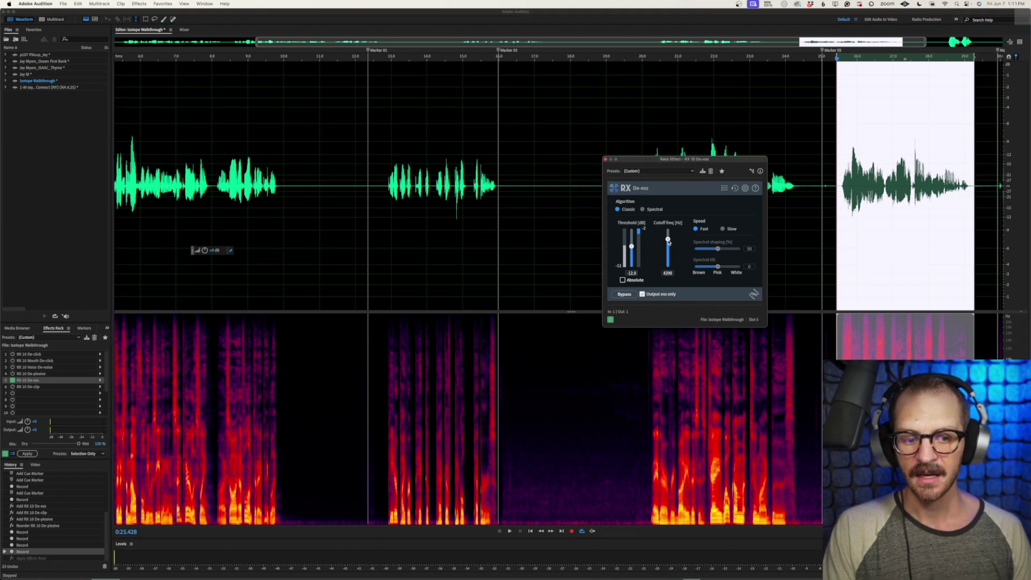
left_click_drag(668, 239, 670, 245)
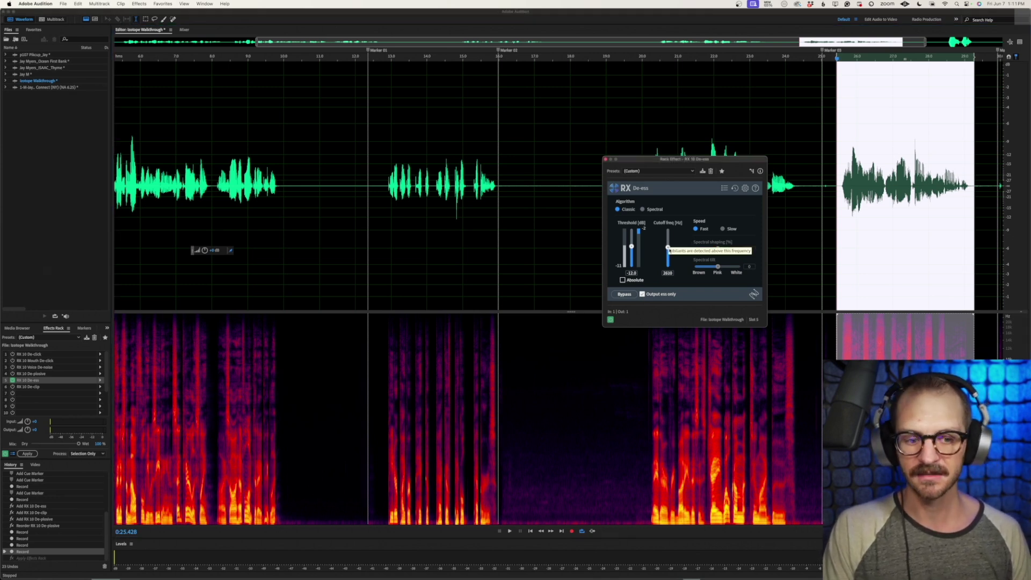
key("space")
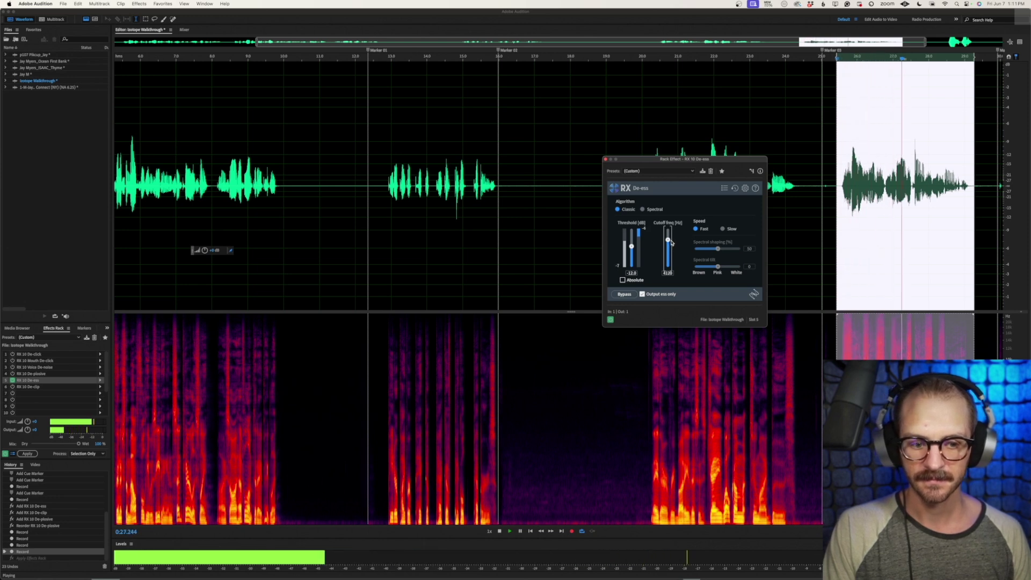
left_click_drag(670, 245, 673, 237)
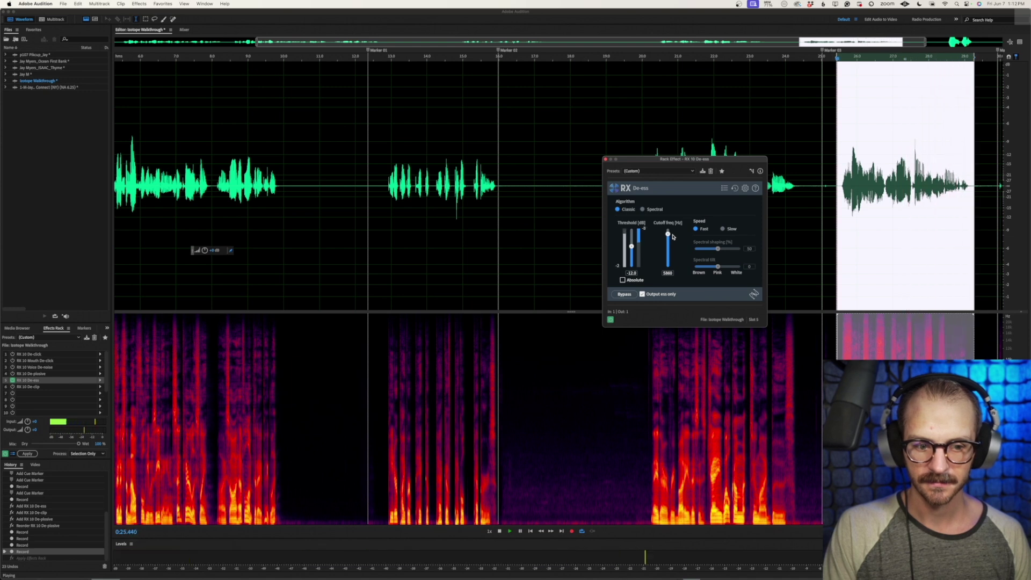
key("space")
left_click(643, 295)
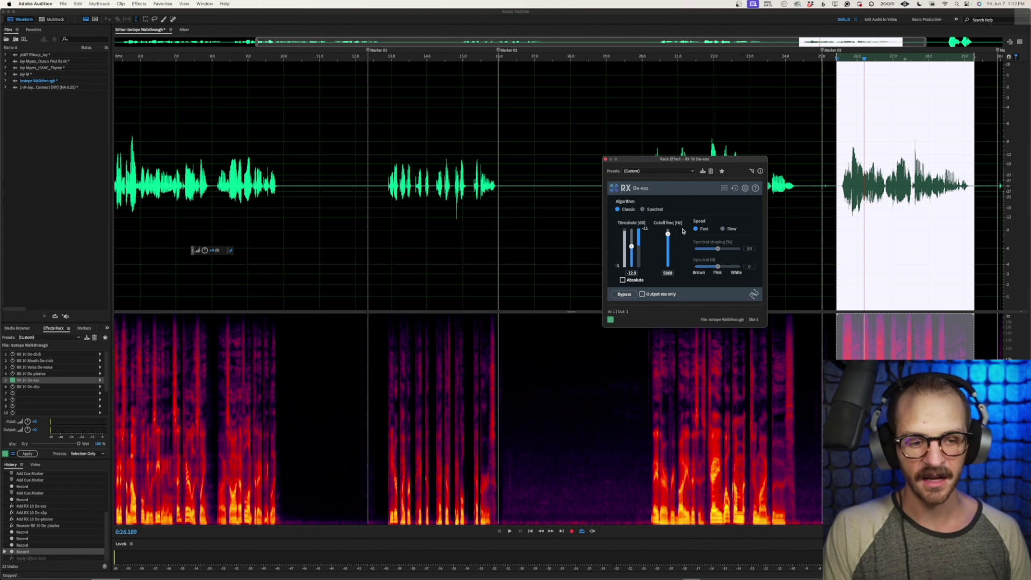
left_click_drag(668, 234, 667, 235)
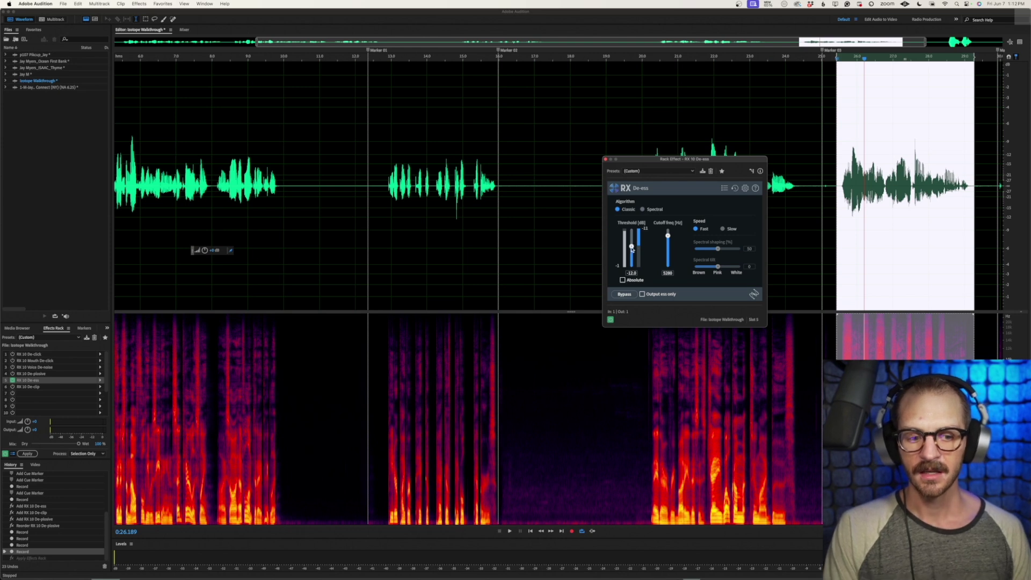
Raise the De-ess threshold while previewing the de-essed audio
left_click_drag(632, 249, 634, 241)
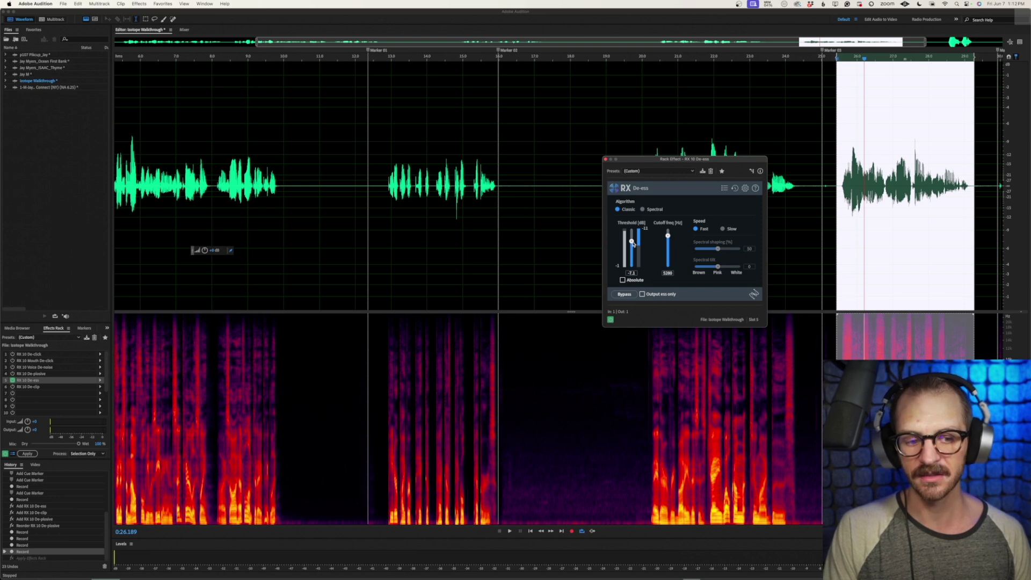
key("space")
left_click_drag(632, 243, 634, 242)
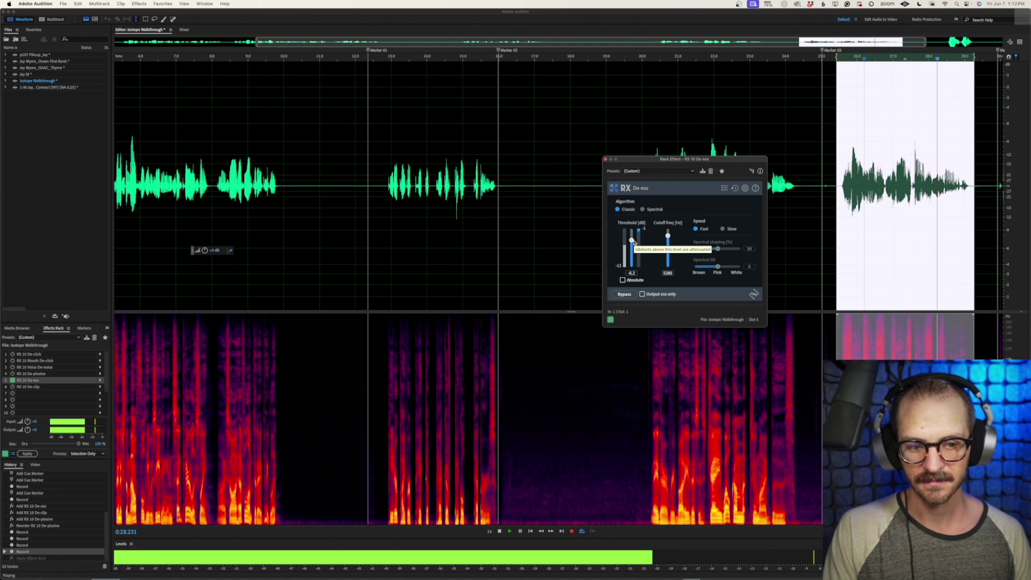
key("space")
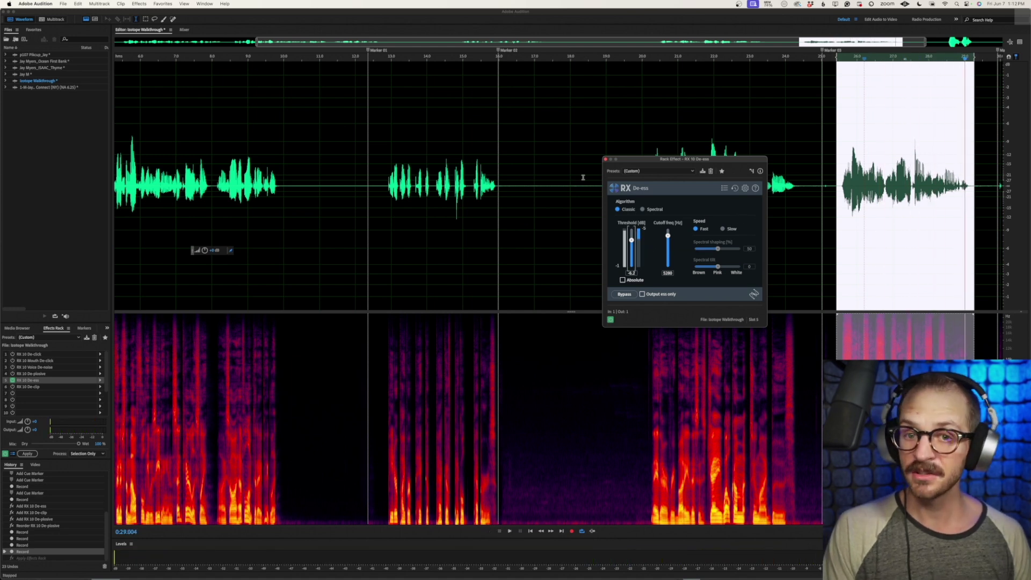
Trial-apply the effects rack, play the processed recording, undo it, and open RX 10 De-clip
left_click(28, 453)
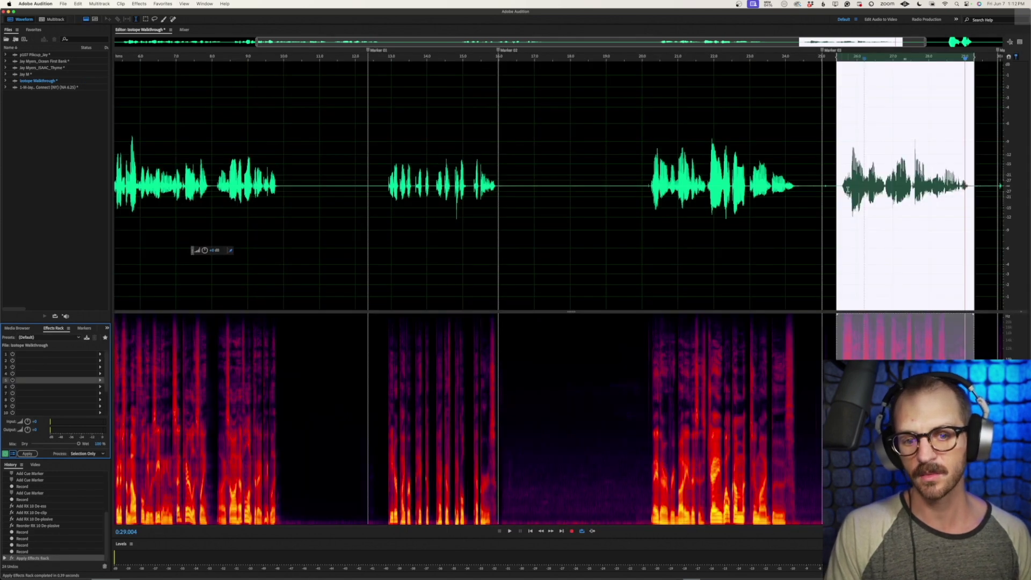
left_click(847, 189)
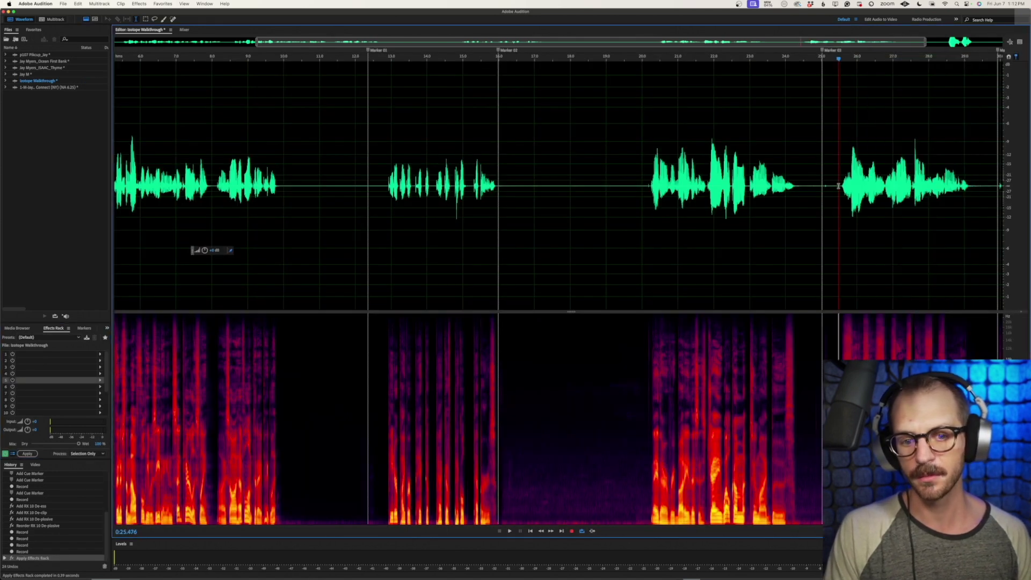
key("space")
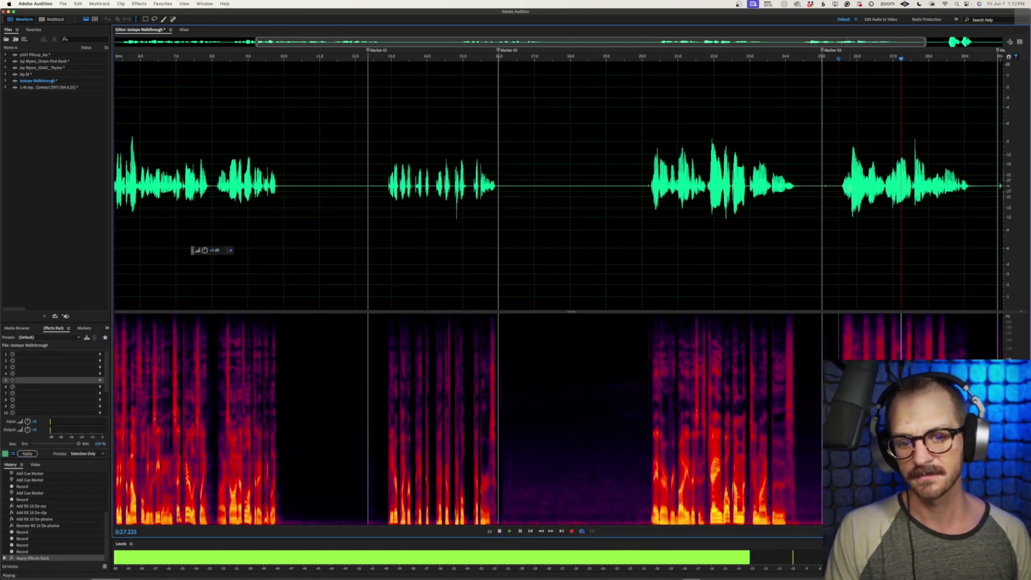
key("space")
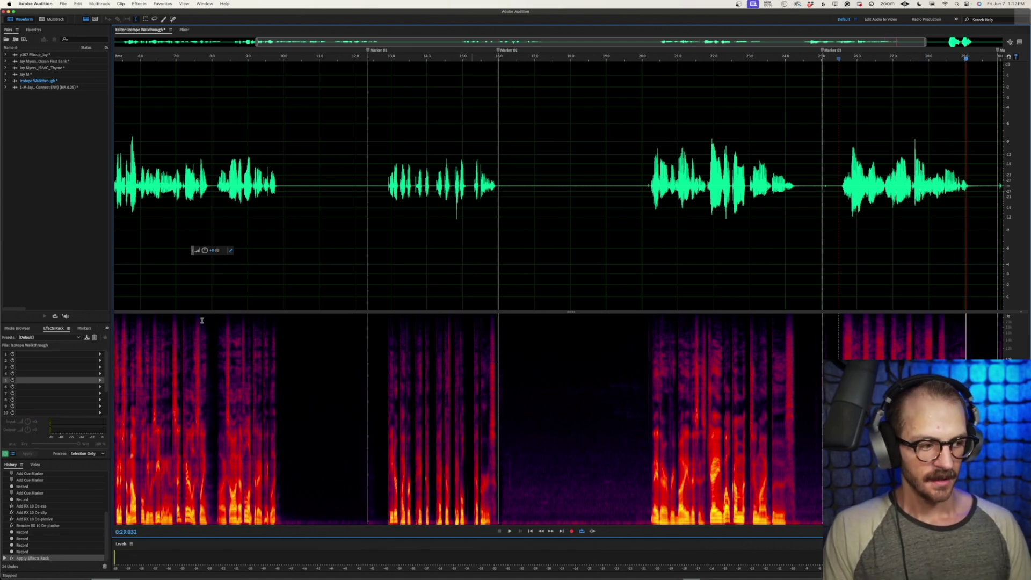
key("super+z")
double_click(38, 387)
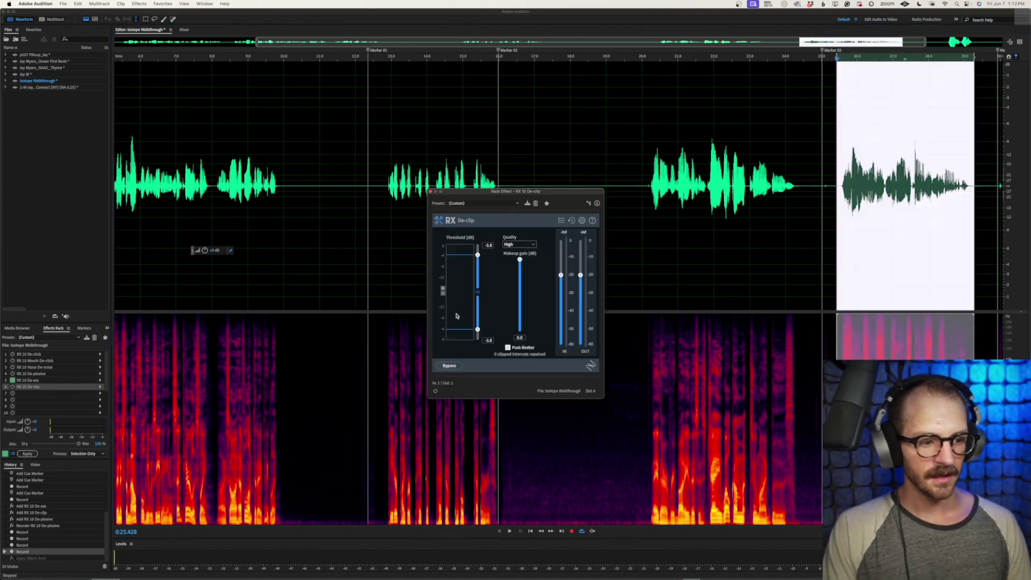
Move the De-clip window aside and zoom the waveform to about 23–33 s
left_click_drag(584, 191, 729, 137)
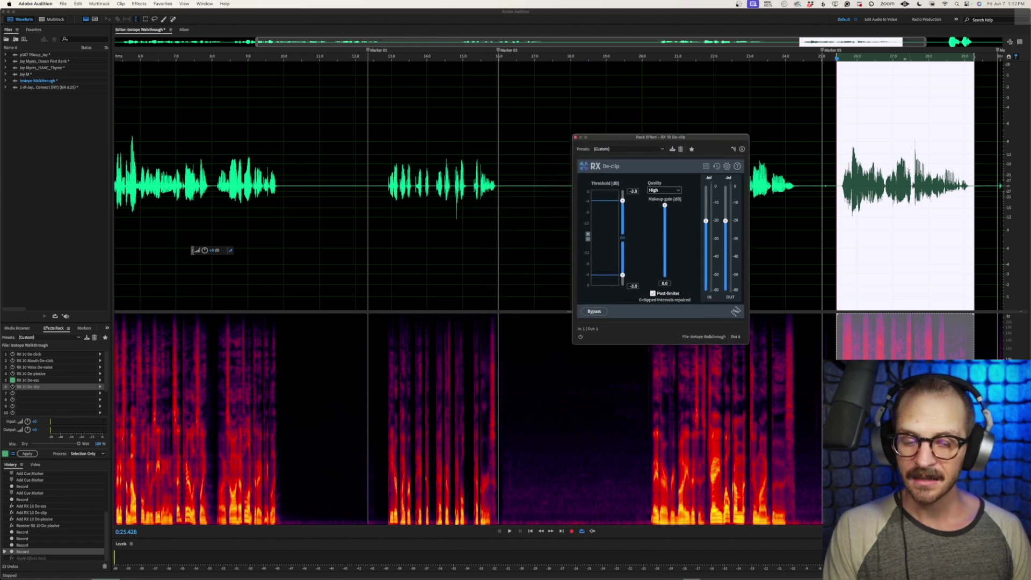
scroll(906, 172, "down", 2)
left_click(946, 176)
scroll(945, 177, "up", 3)
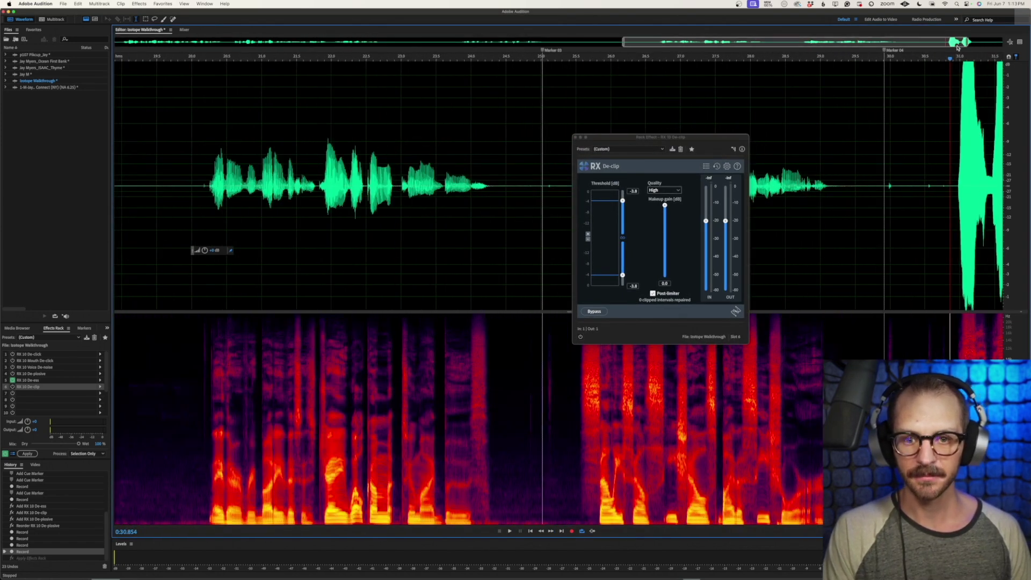
scroll(981, 37, "right", 2)
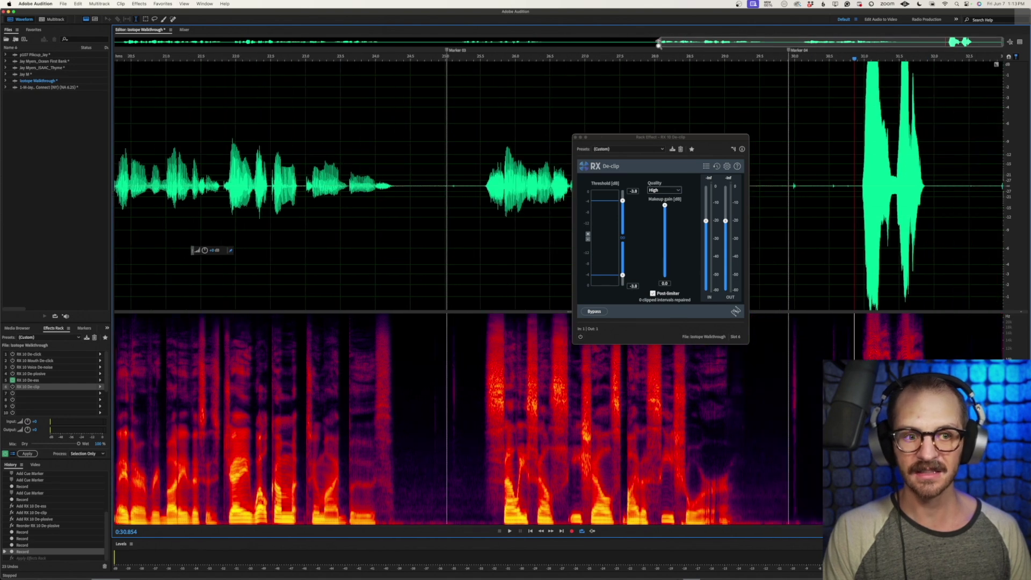
left_click_drag(659, 42, 922, 42)
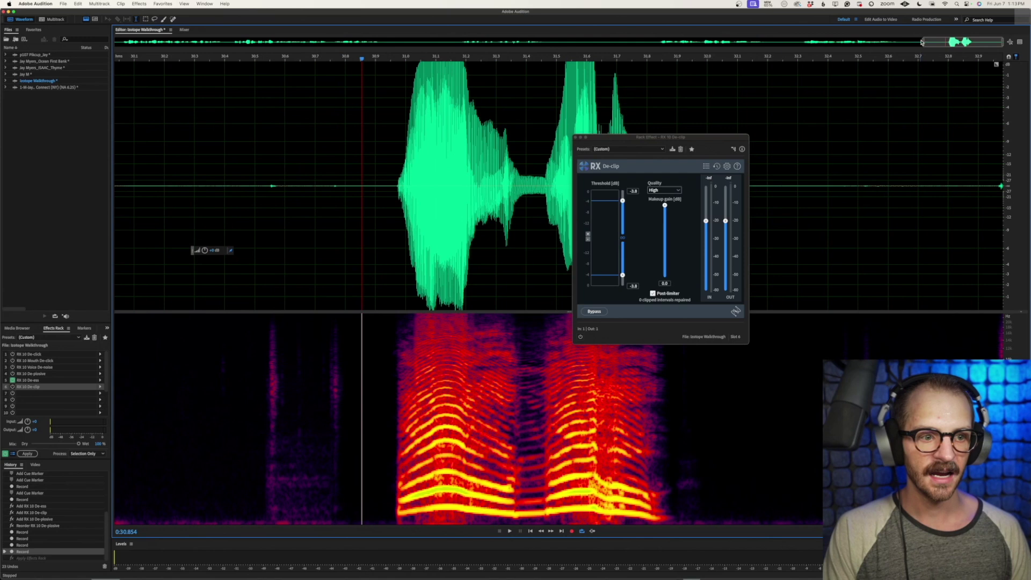
Preview the loud clipped phrase just before 31 s through RX De-clip
left_click_drag(706, 138, 258, 142)
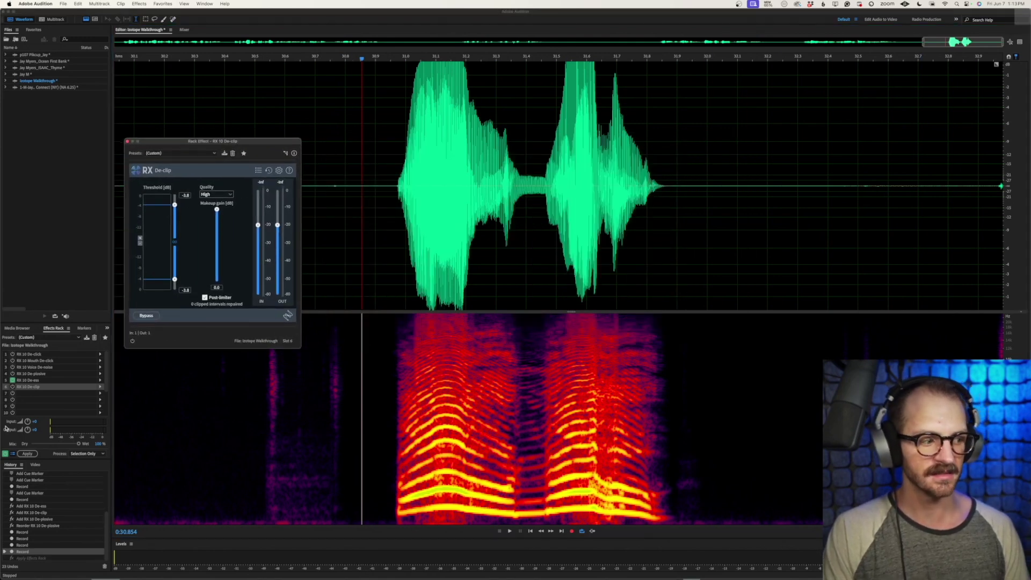
left_click(11, 381)
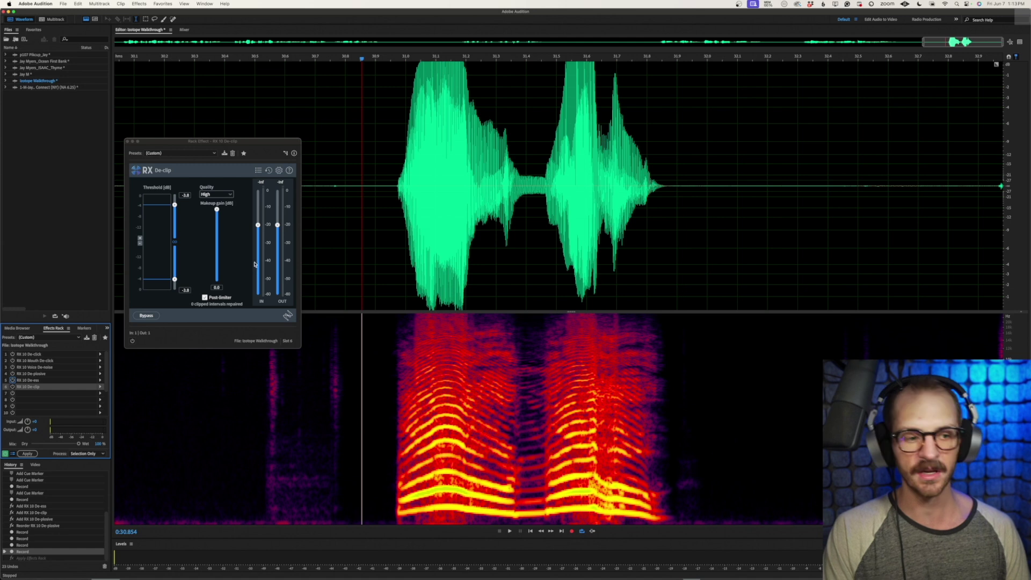
left_click(367, 212)
key("space")
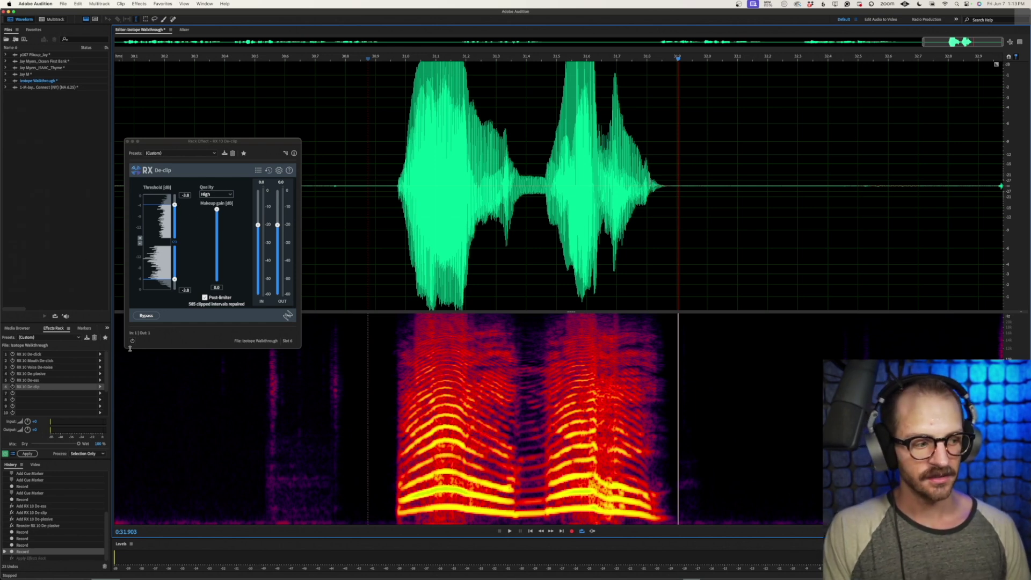
Select 31.0–31.9 s, enable RX 10 De-clip with a -2.9 dB threshold, and apply the rack
left_click_drag(391, 210, 681, 210)
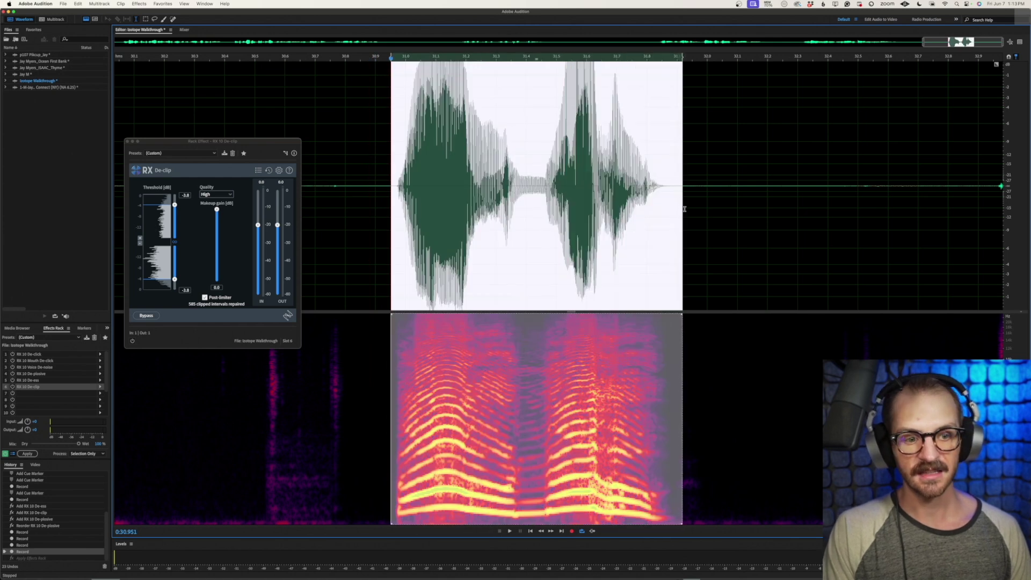
left_click(13, 386)
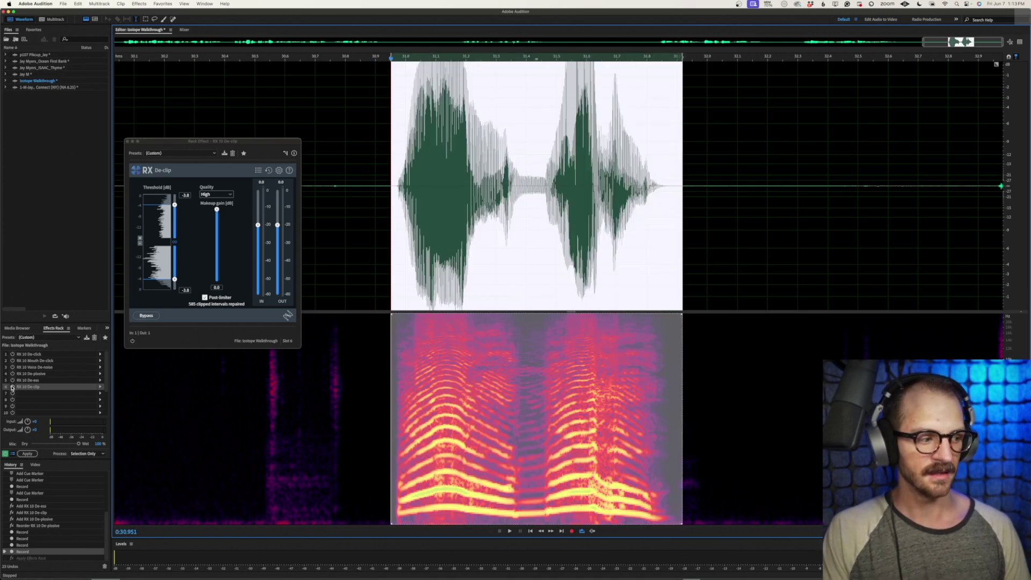
left_click_drag(175, 205, 177, 203)
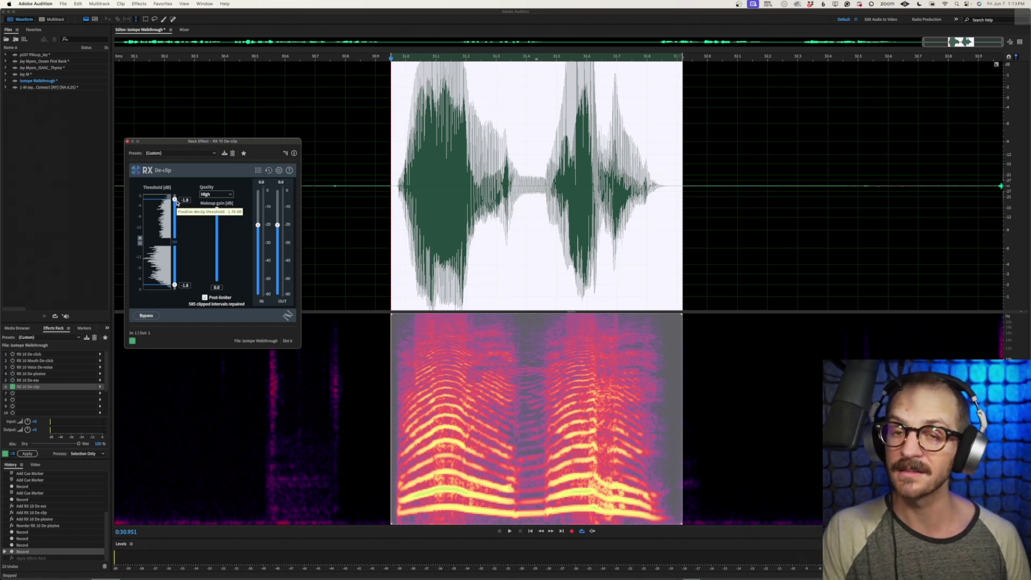
left_click_drag(177, 202, 177, 203)
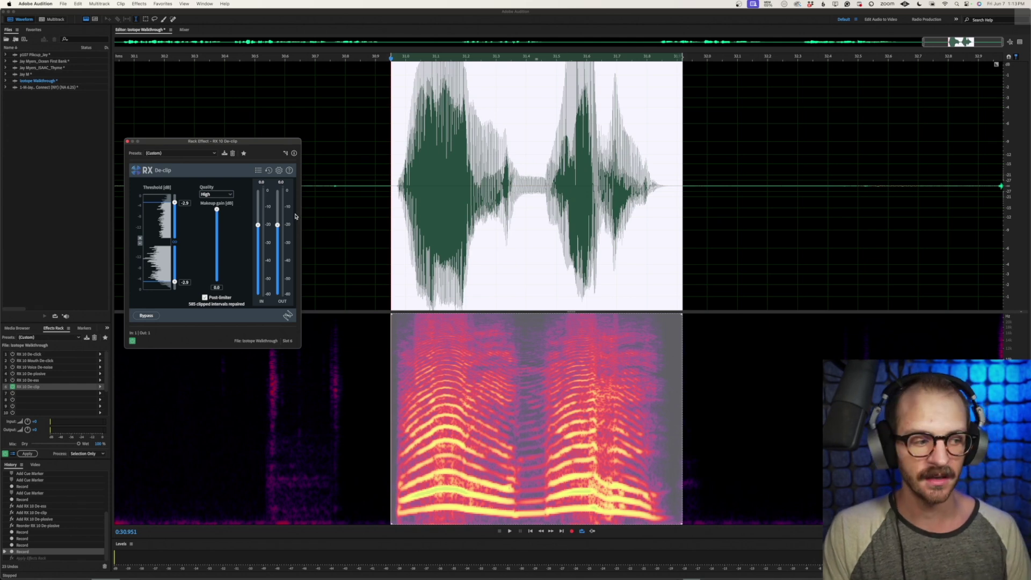
left_click(53, 345)
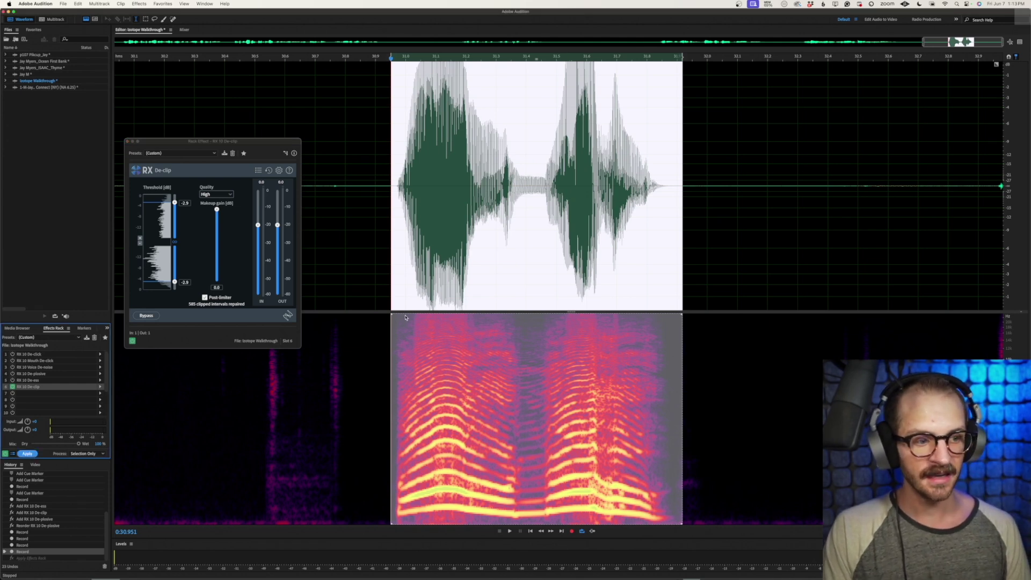
key("Return")
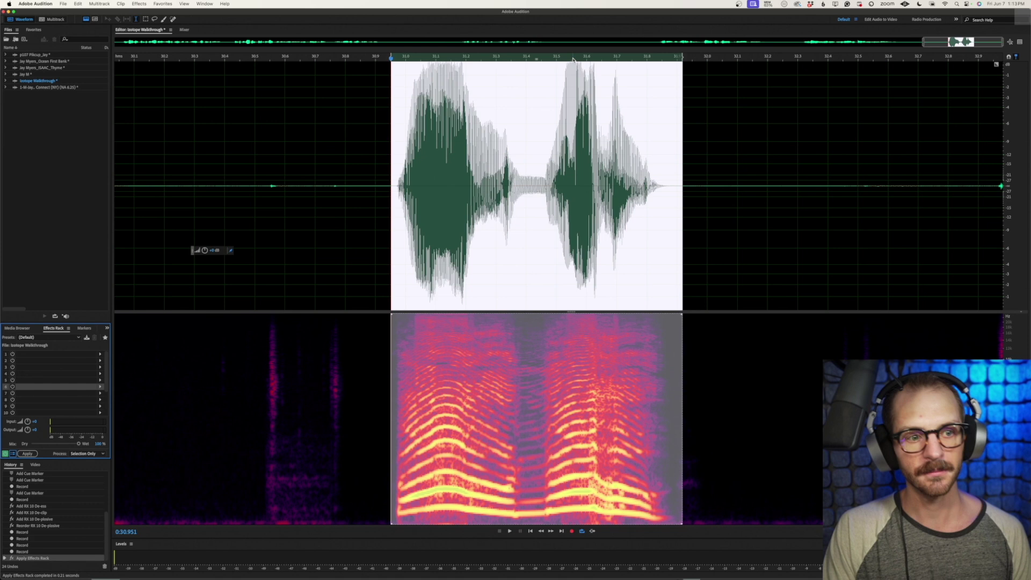
Play back the repaired phrase, zoom out to the whole recording, and switch to iZotope RX 10
left_click(487, 167)
key("space")
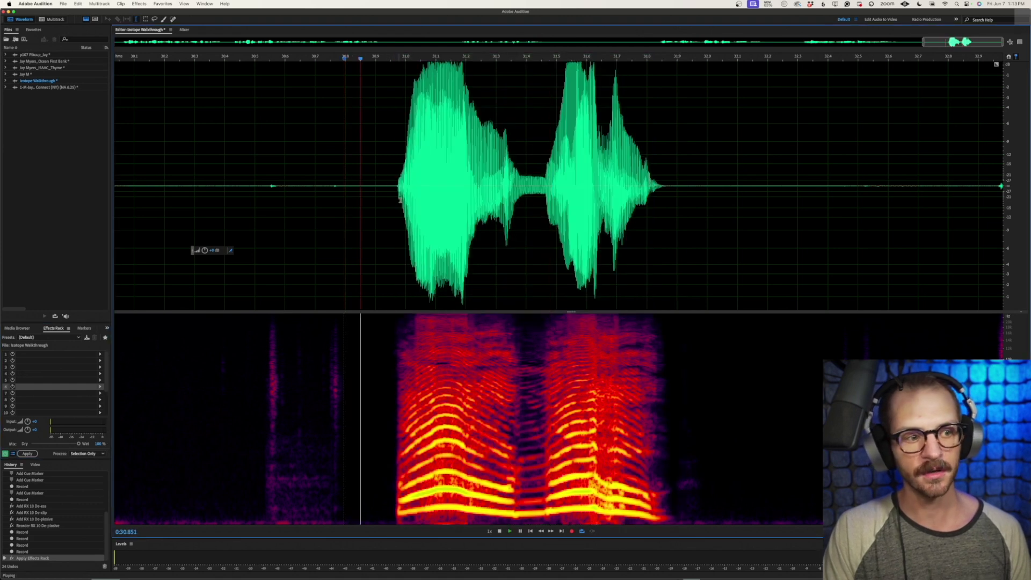
left_click(735, 166)
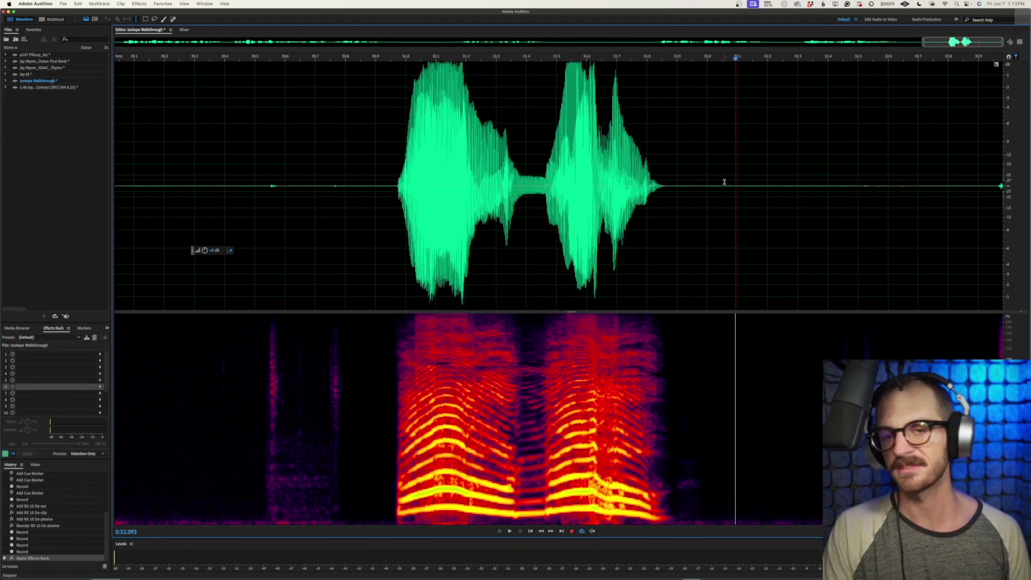
key("backslash")
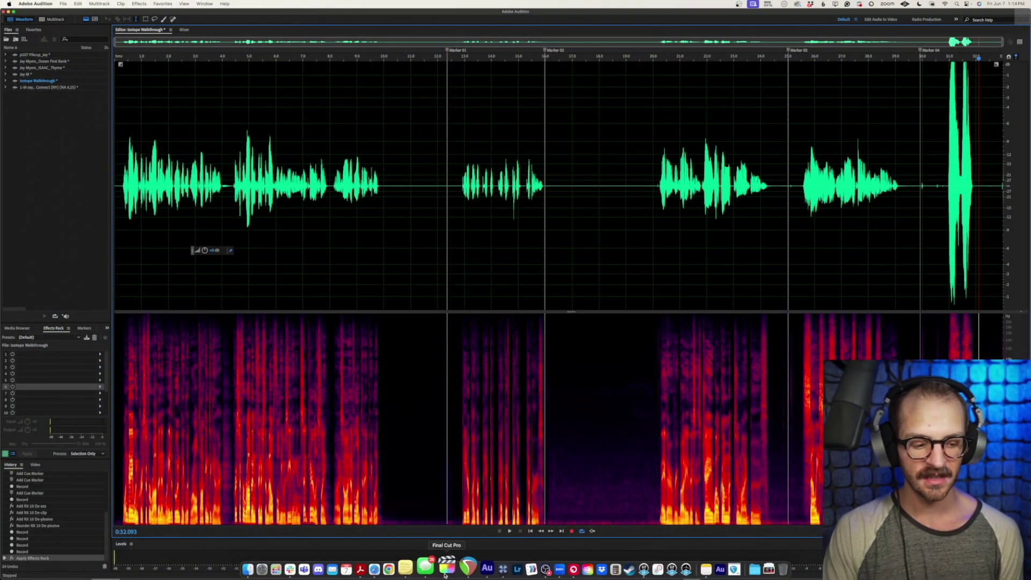
left_click(487, 568)
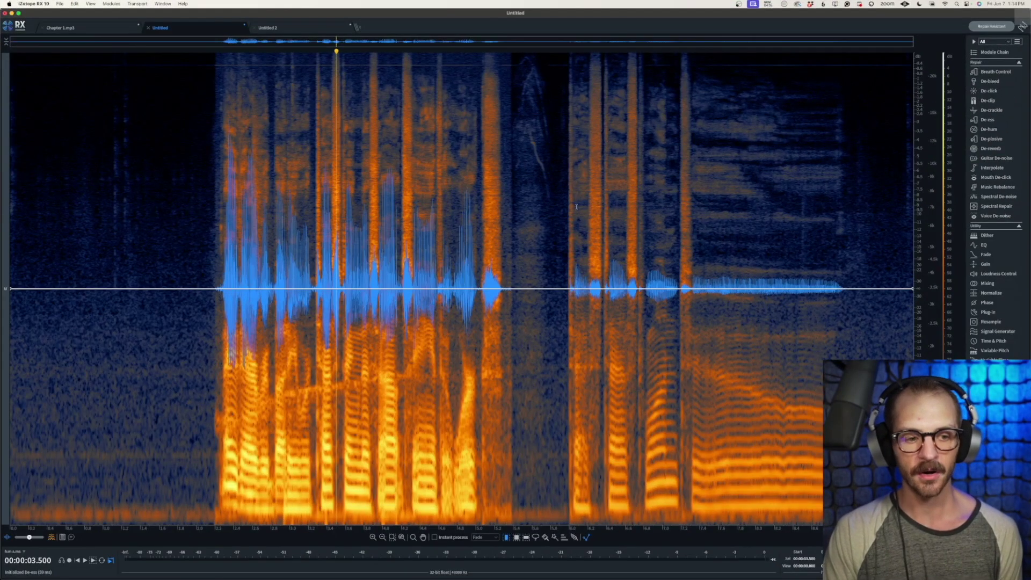